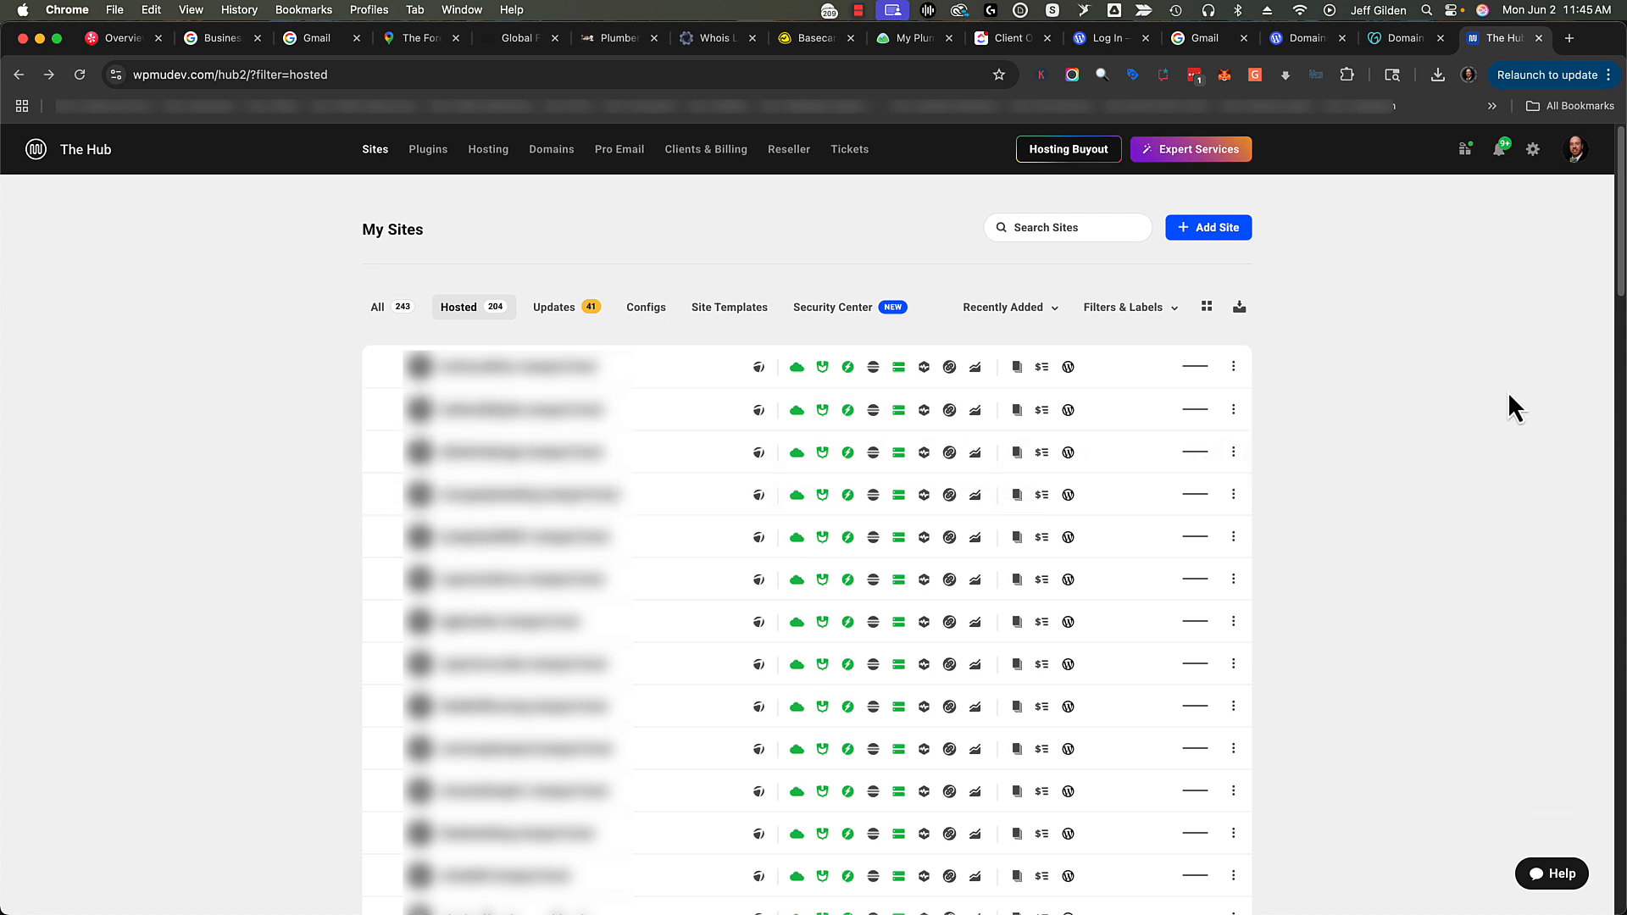
# Step: Check which accounts are available to switch to from the profile menu, keeping My Hub active
pyautogui.click(1581, 154)
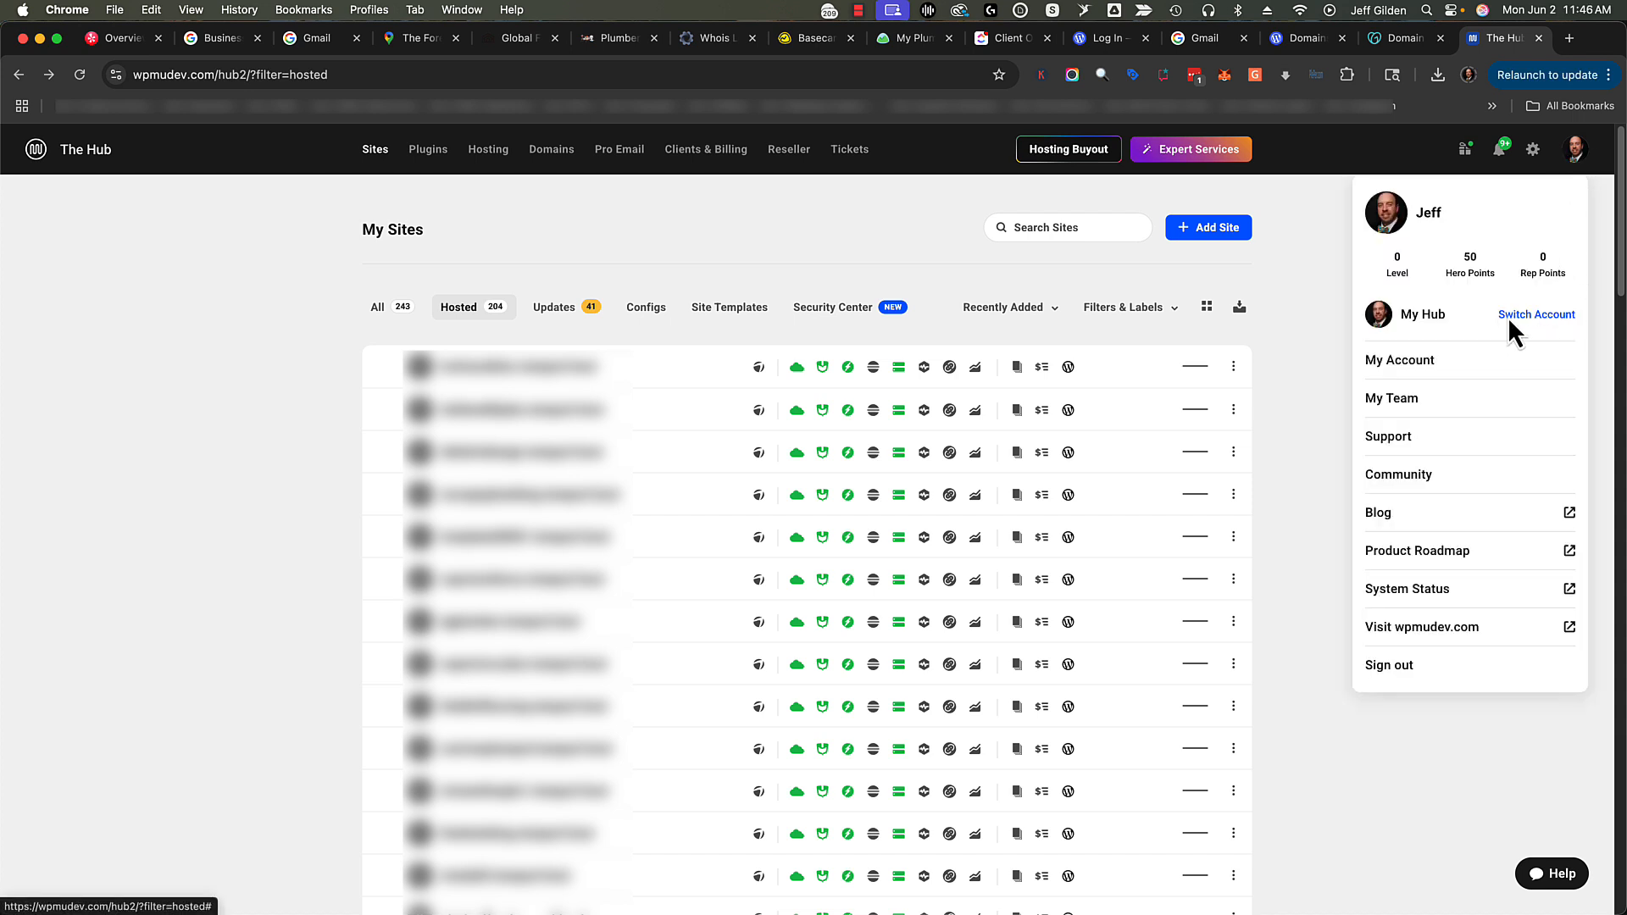
pyautogui.click(1534, 313)
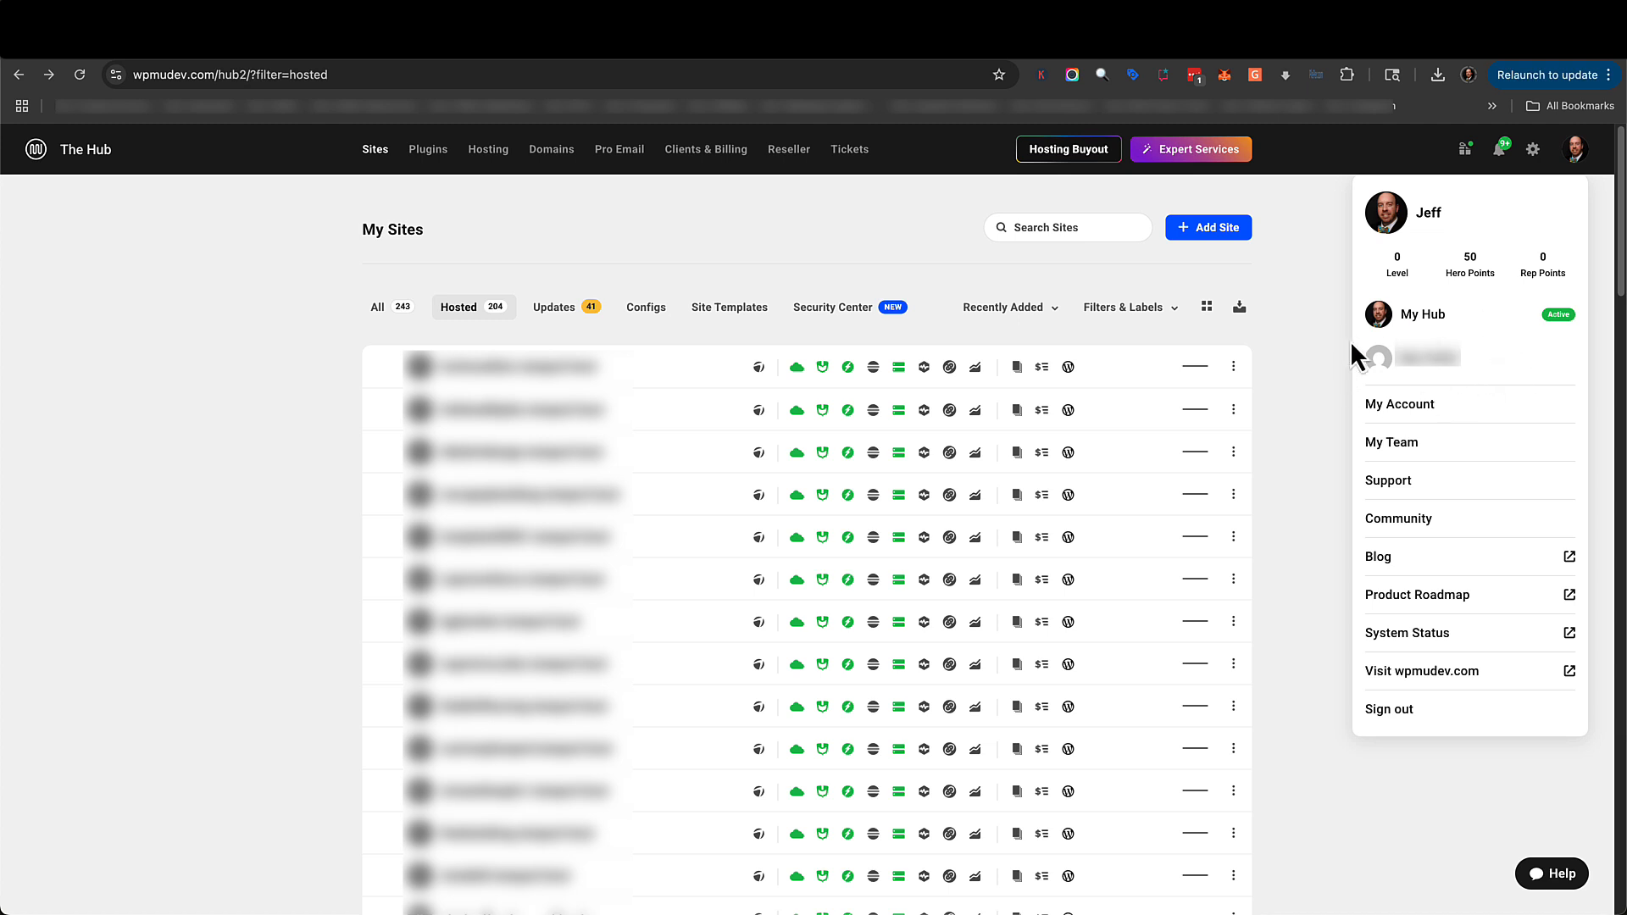
pyautogui.click(1431, 317)
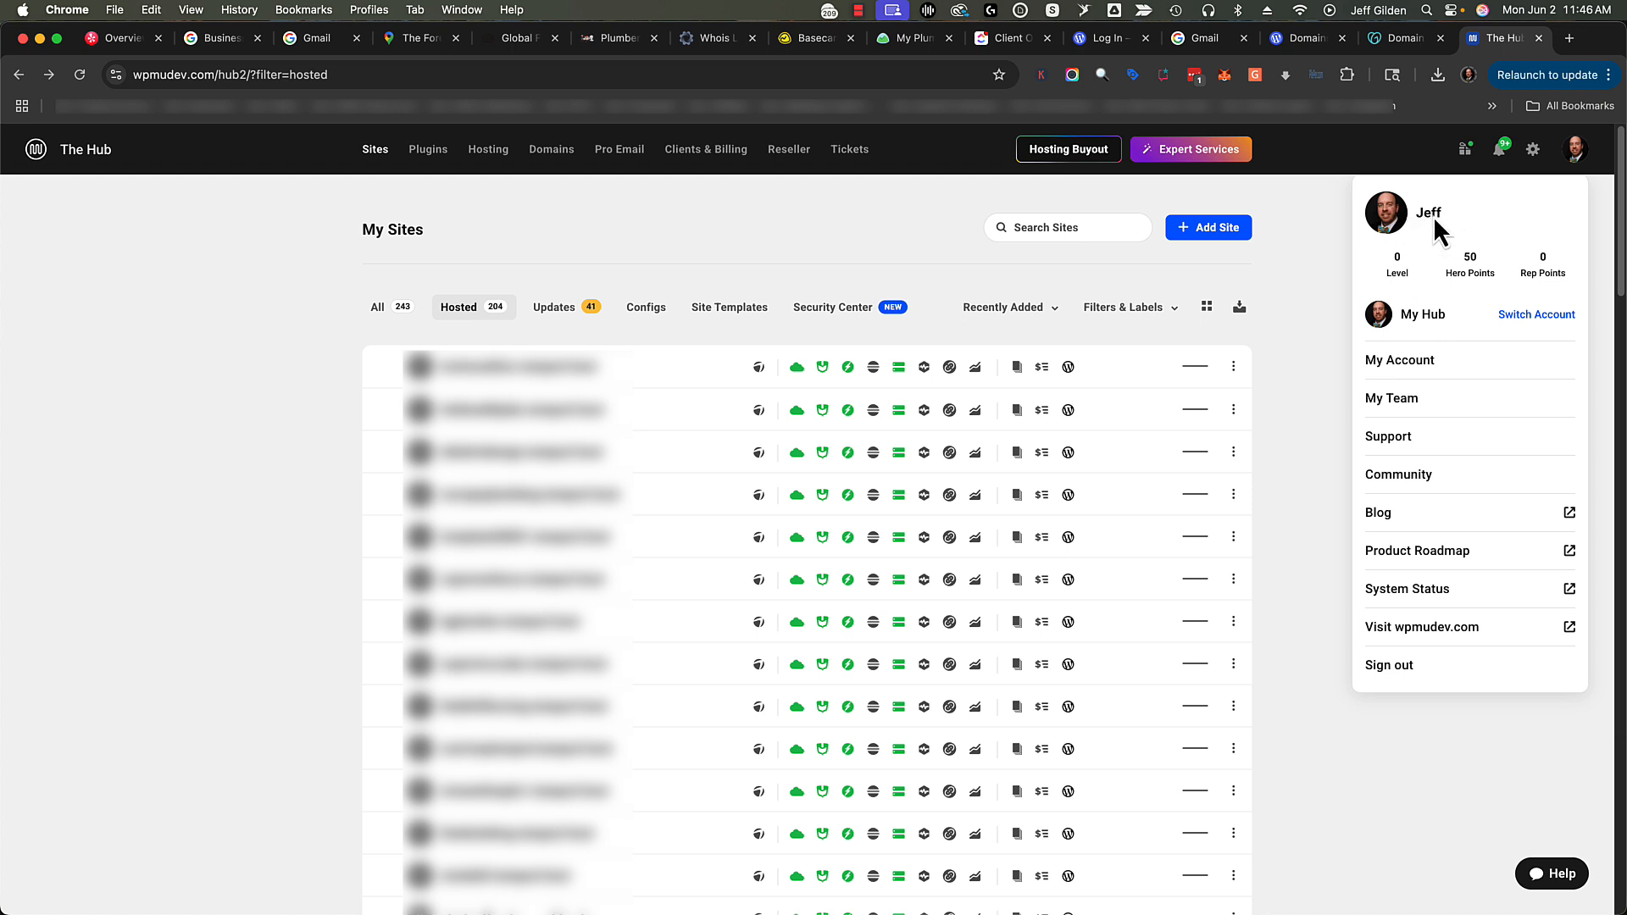
pyautogui.click(1611, 216)
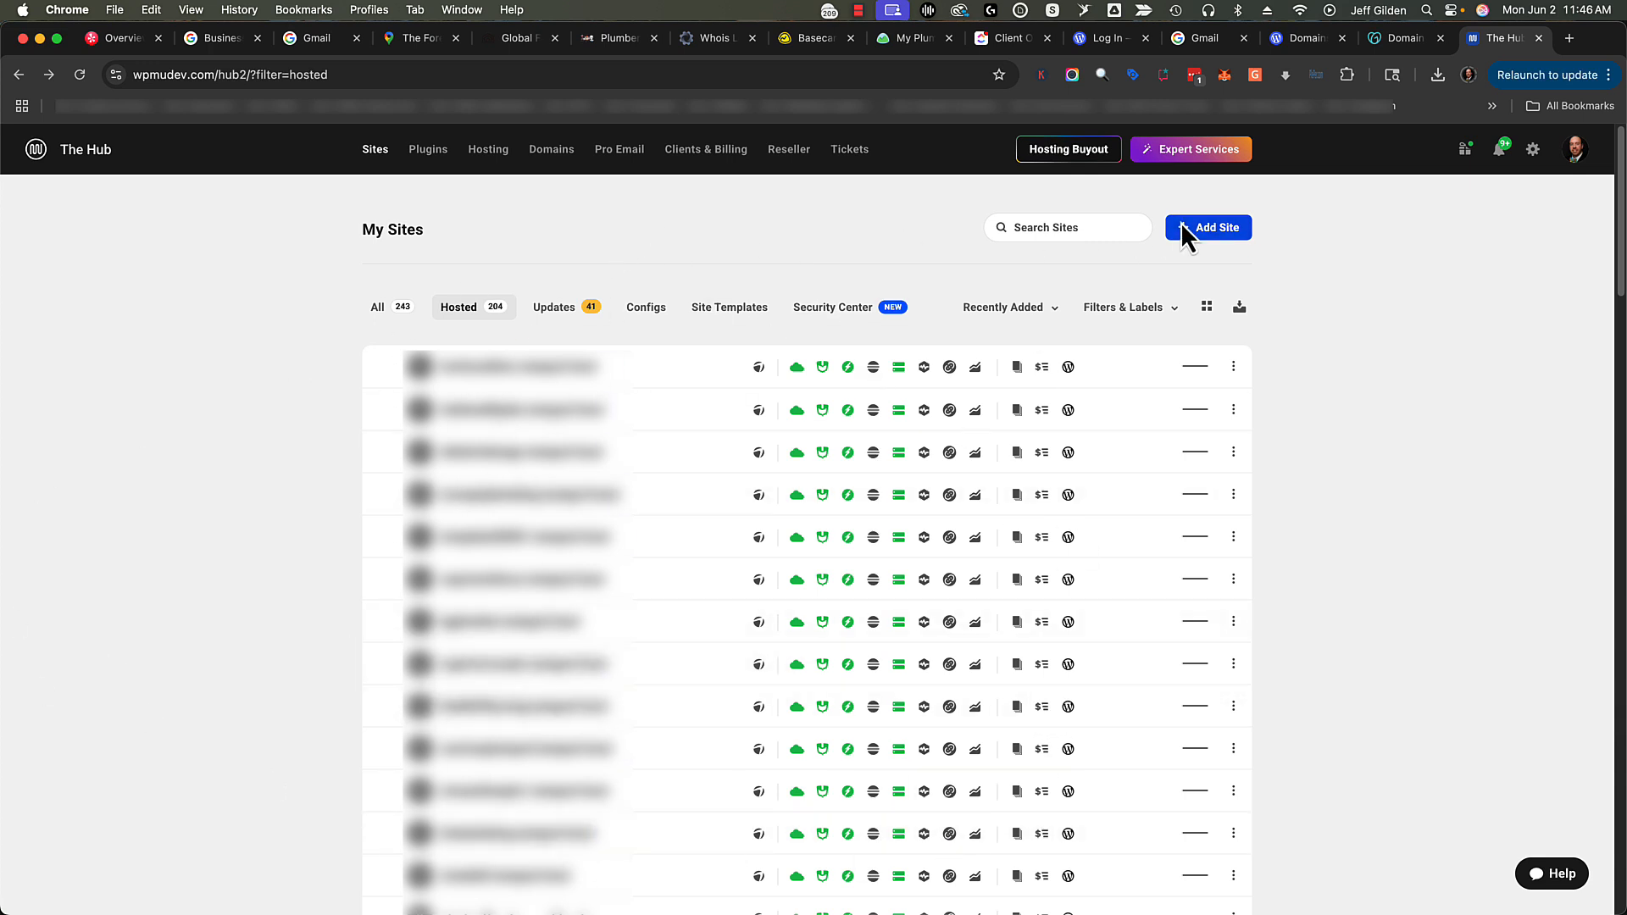
# Step: Search the hosted sites for "heroes", and broaden the search to "hero"
pyautogui.click(1065, 226)
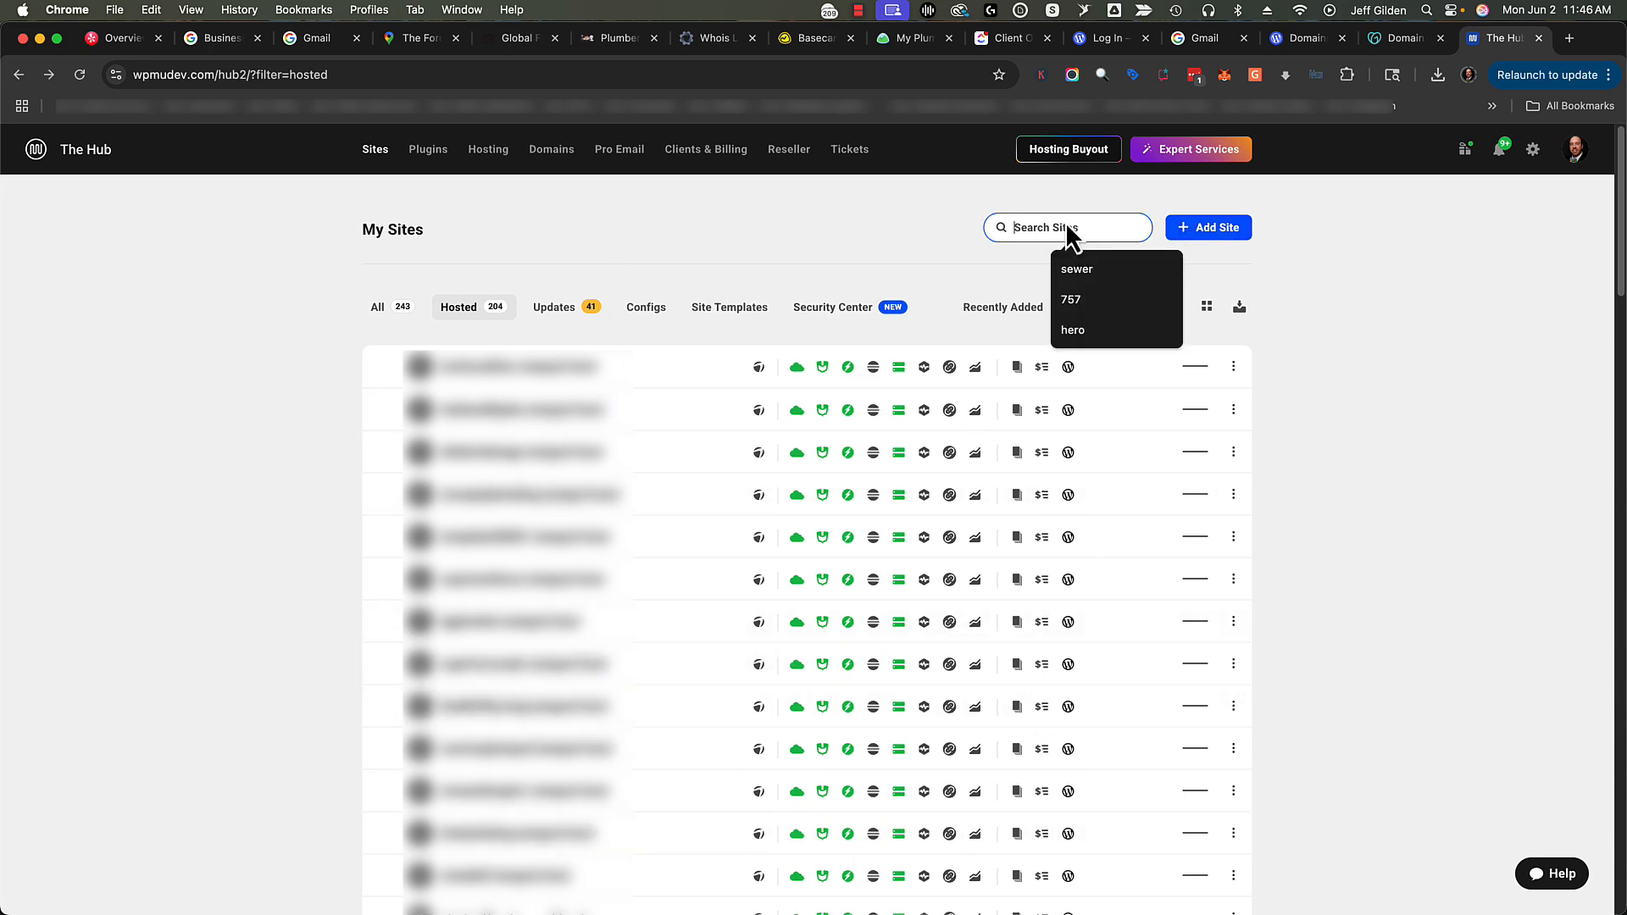
pyautogui.write('heroes')
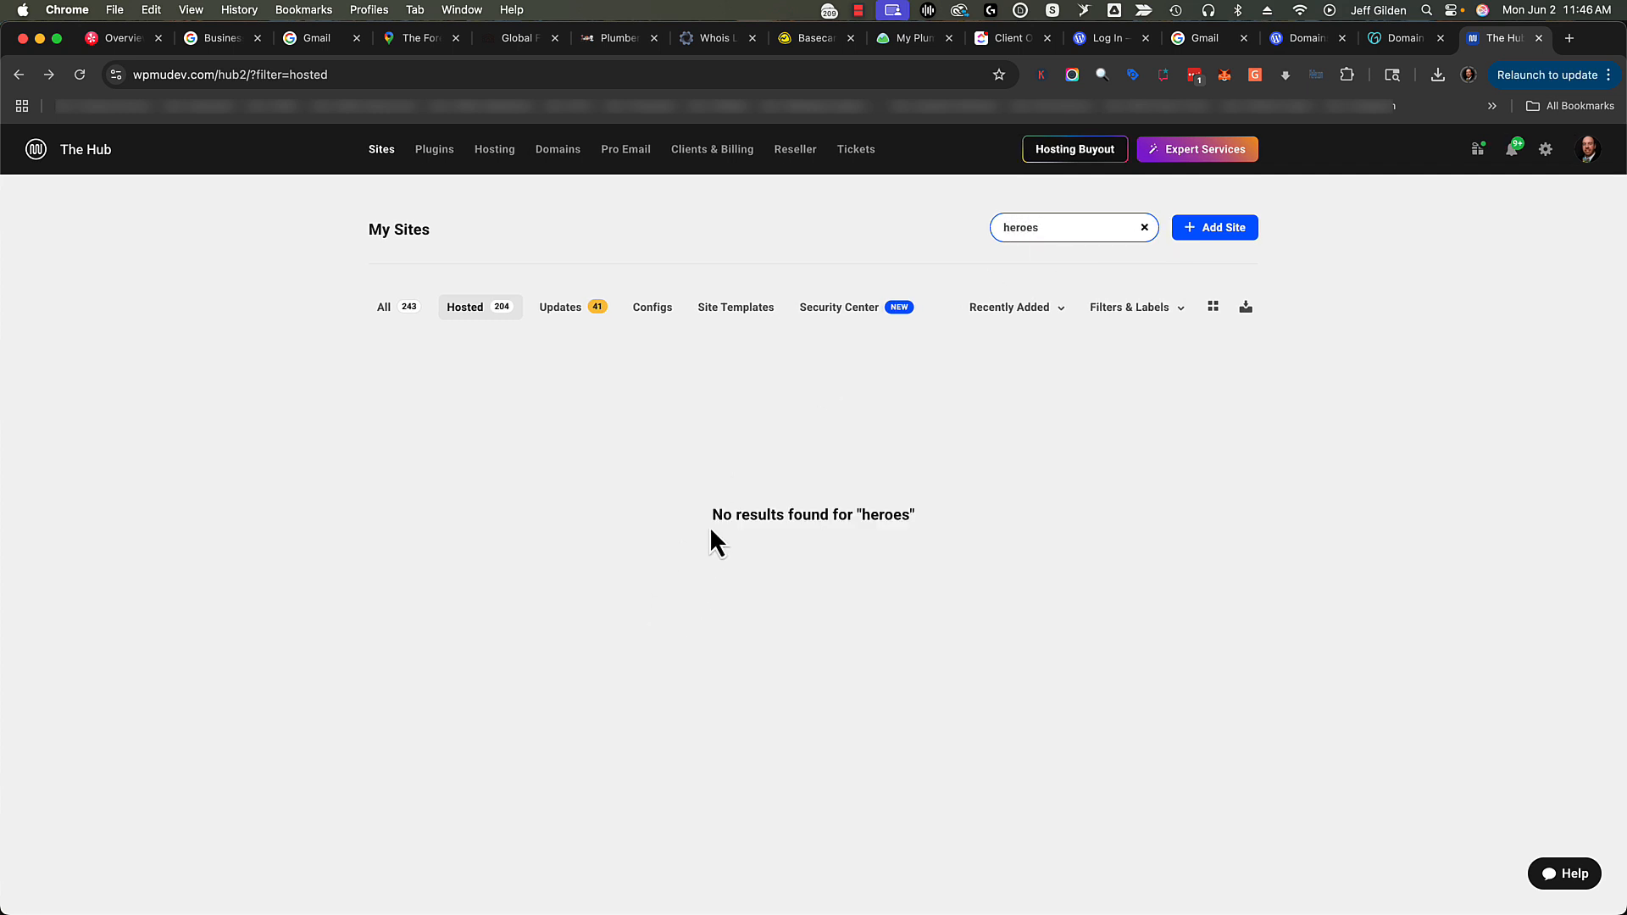
pyautogui.moveTo(709, 524); pyautogui.dragTo(968, 507)
pyautogui.click(970, 509)
pyautogui.click(1092, 246)
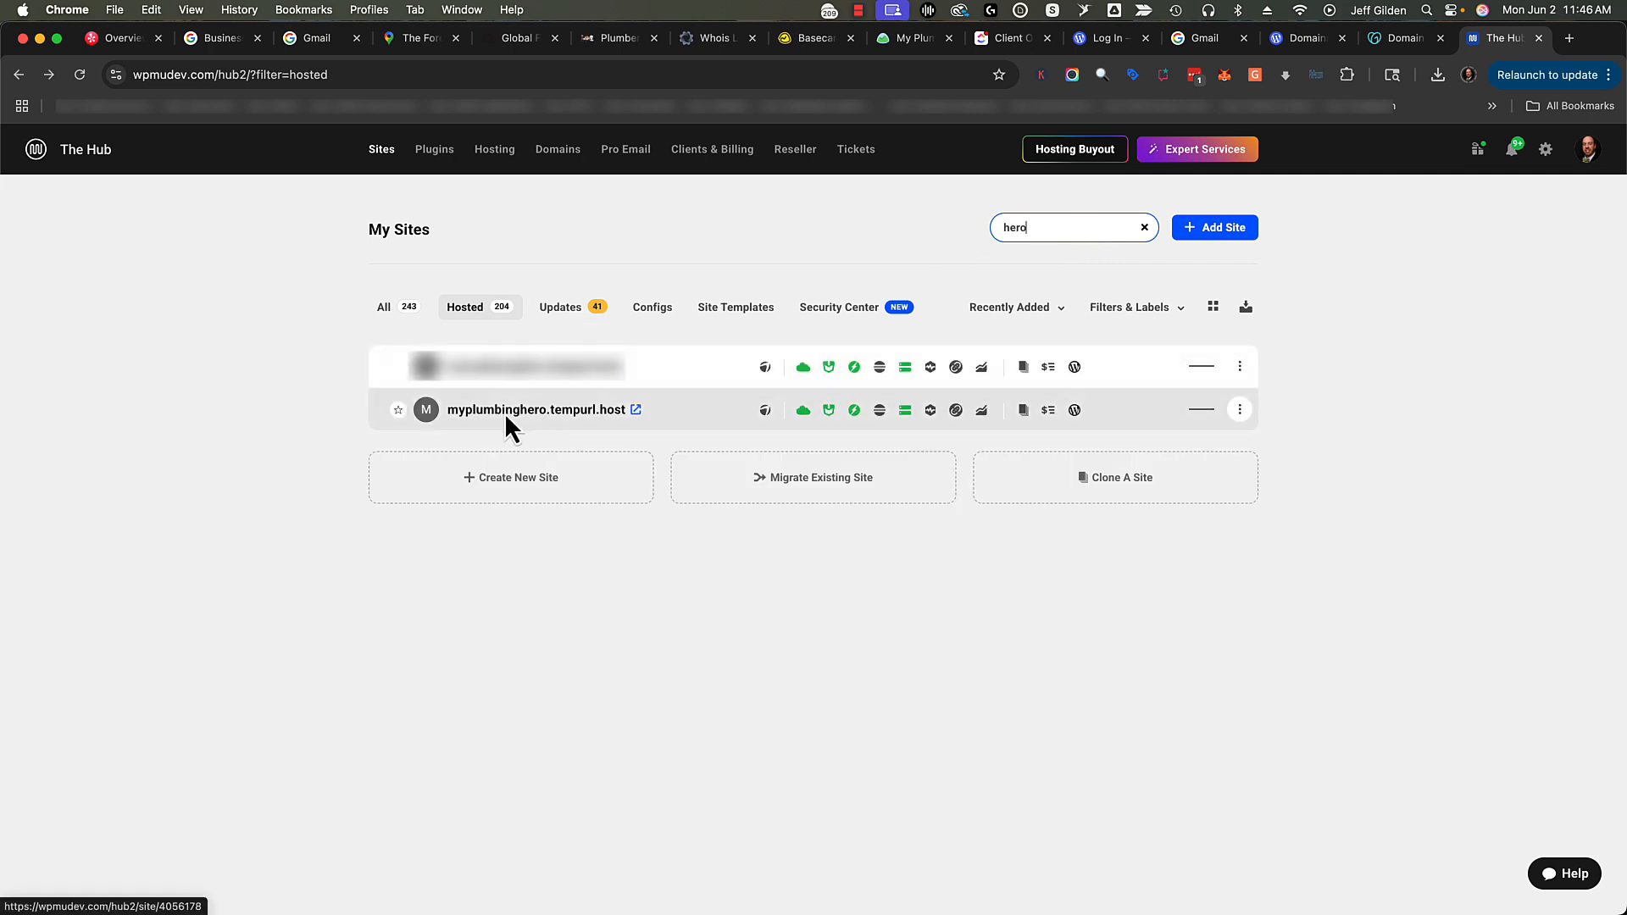
# Step: Open the myplumbinghero.tempurl.host site and go to its hosting domains page
pyautogui.moveTo(801, 412)
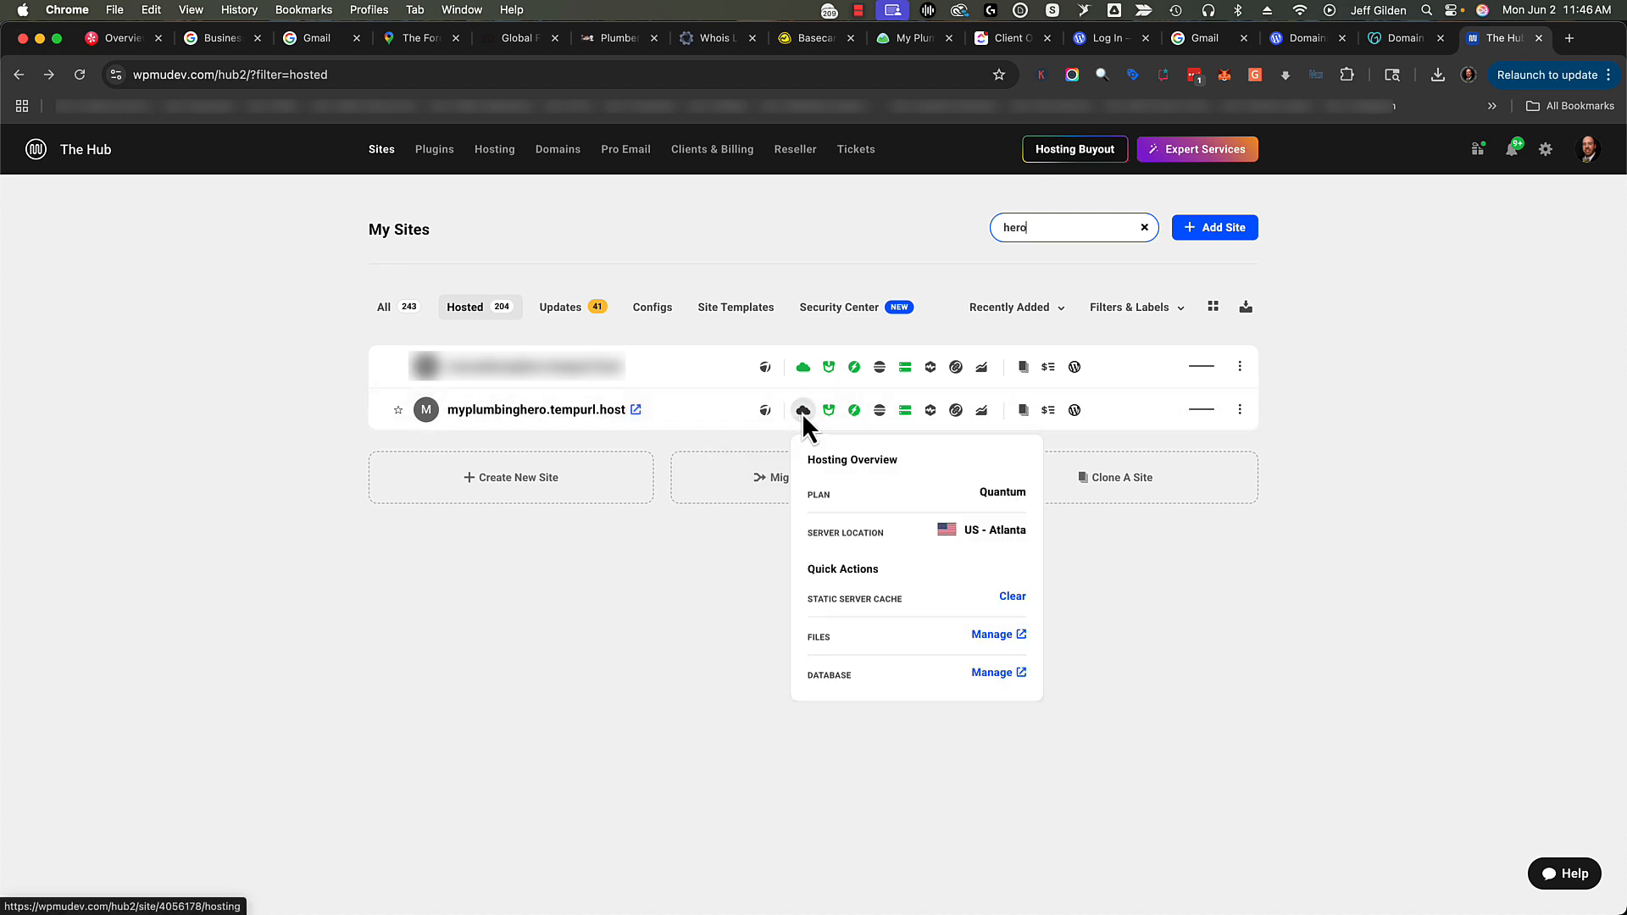
pyautogui.moveTo(912, 410)
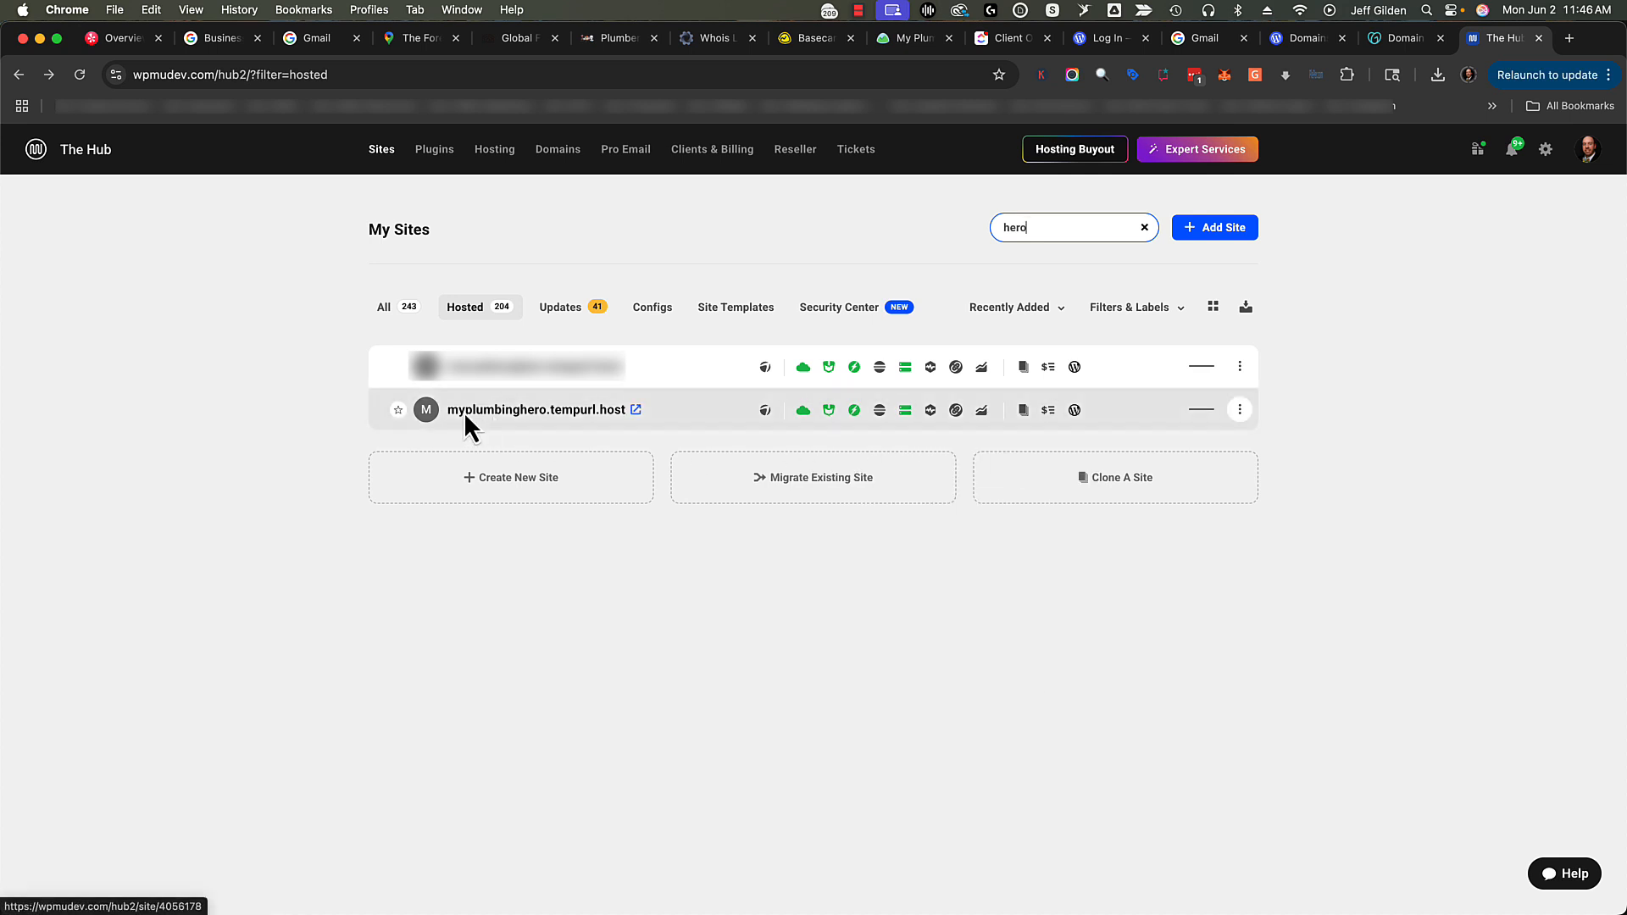
pyautogui.click(542, 410)
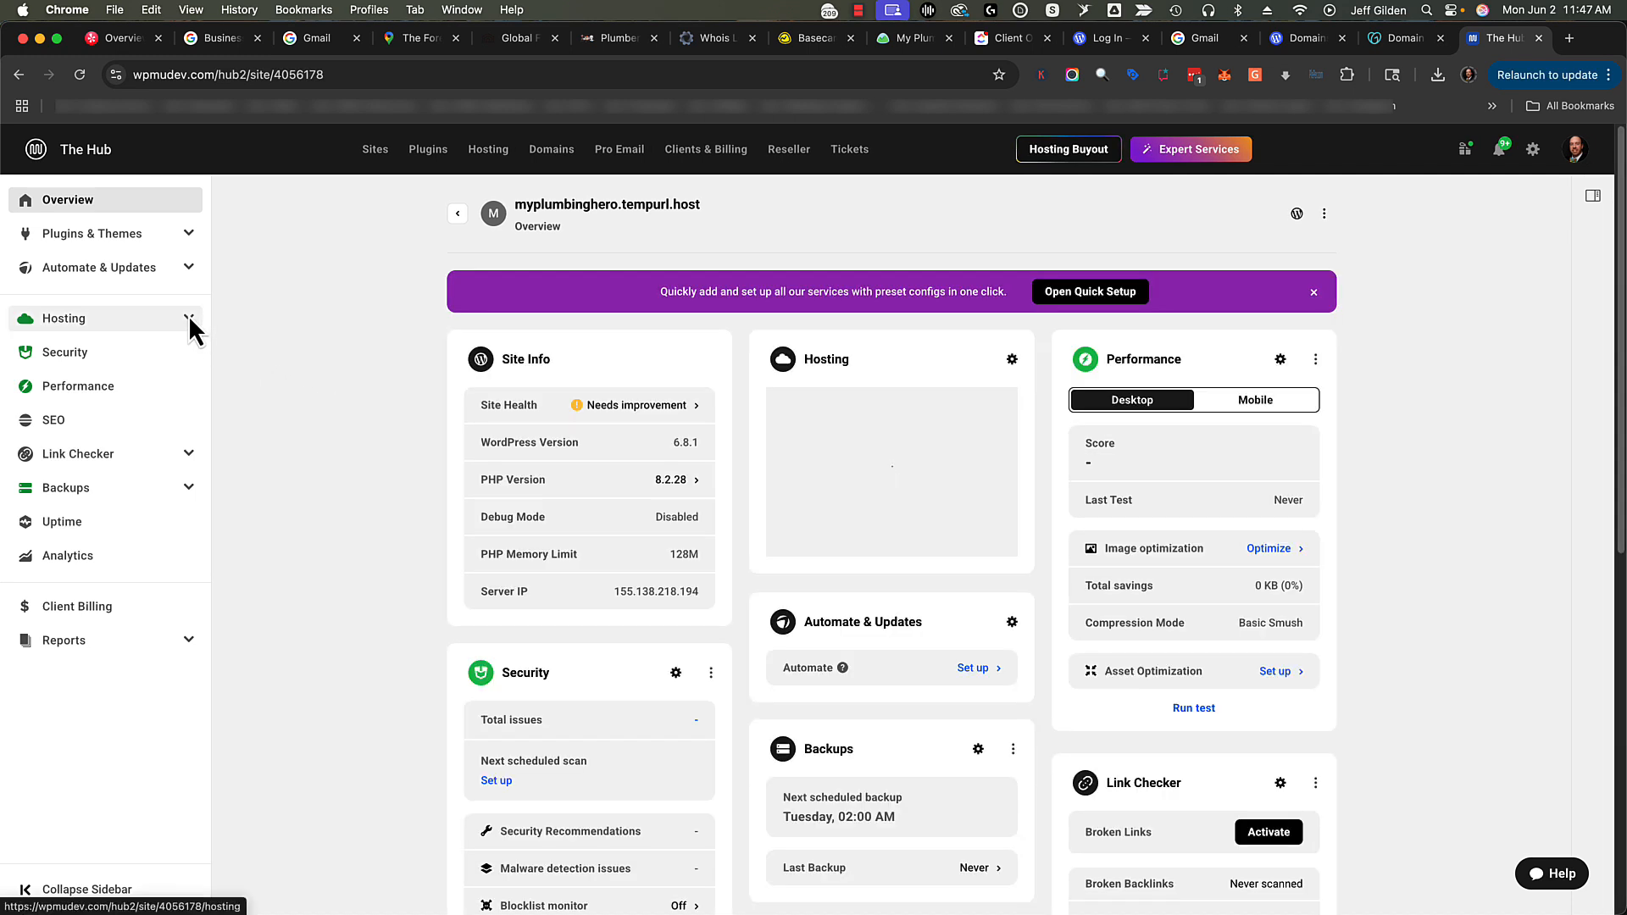
pyautogui.click(188, 317)
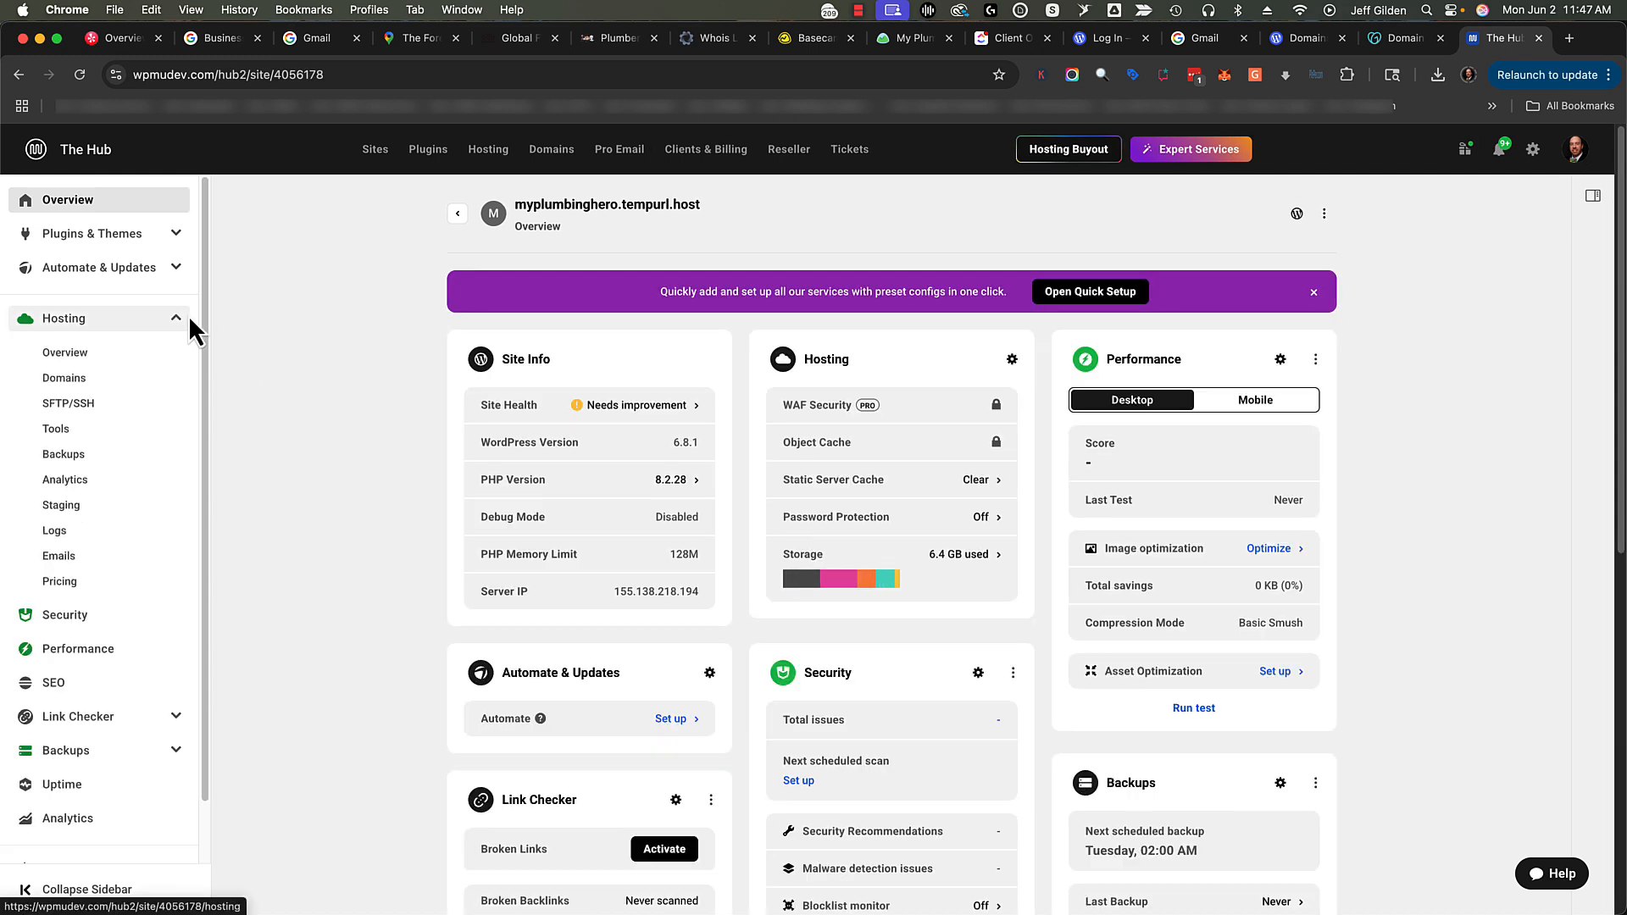
pyautogui.click(78, 385)
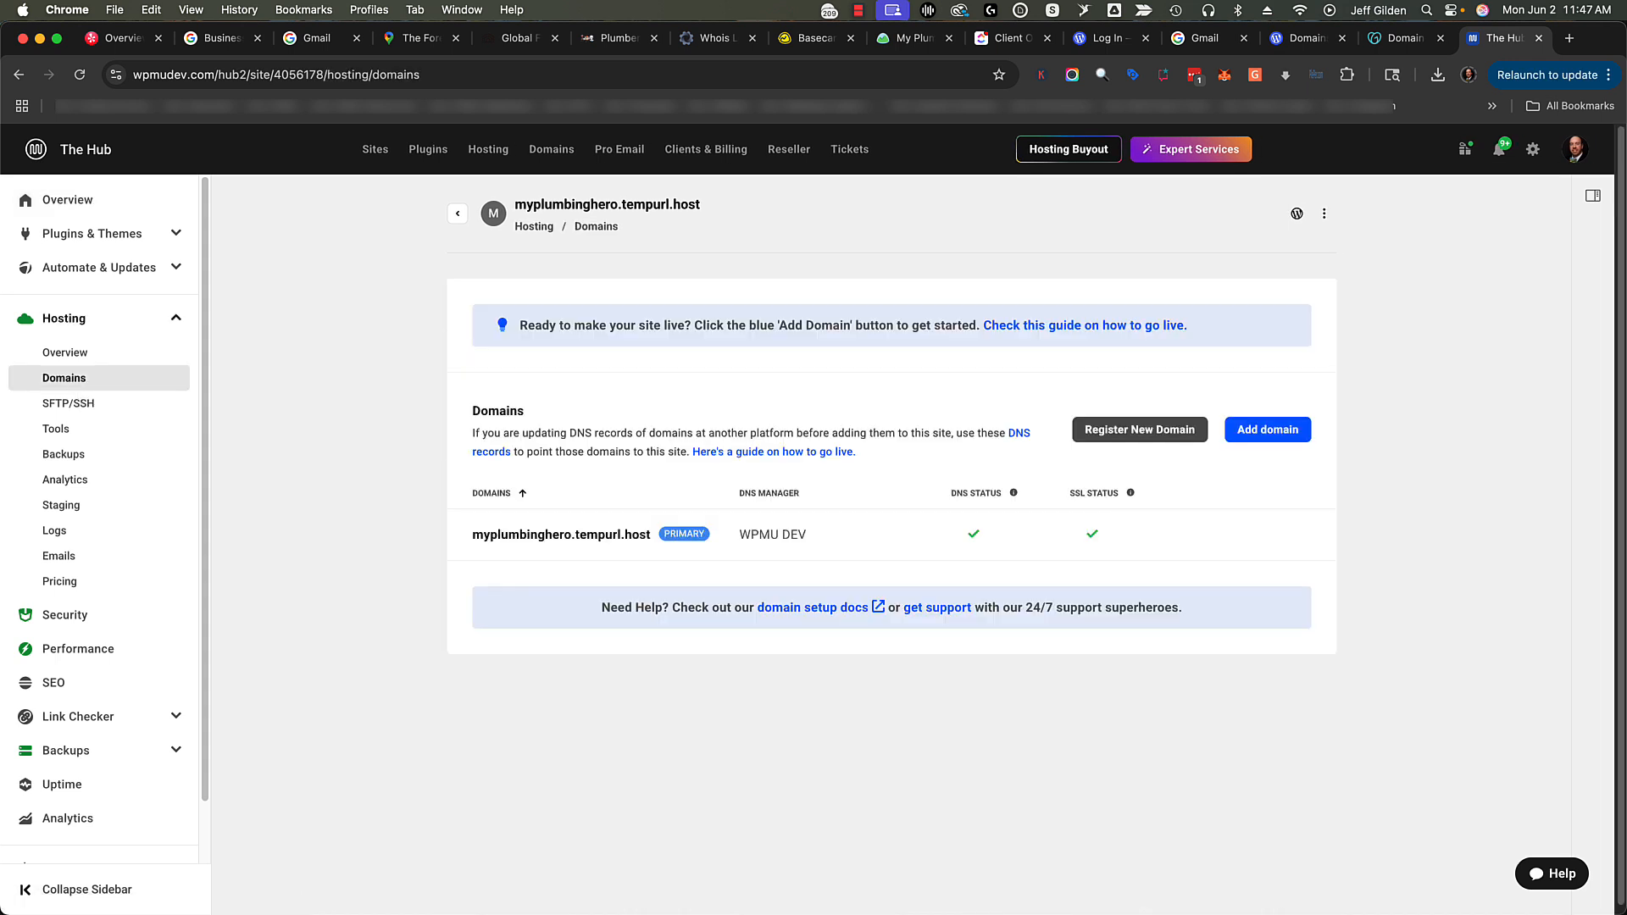
# Step: Open myplumbingheroes.com in a new browser tab and copy its domain name without the www prefix
pyautogui.click(1567, 39)
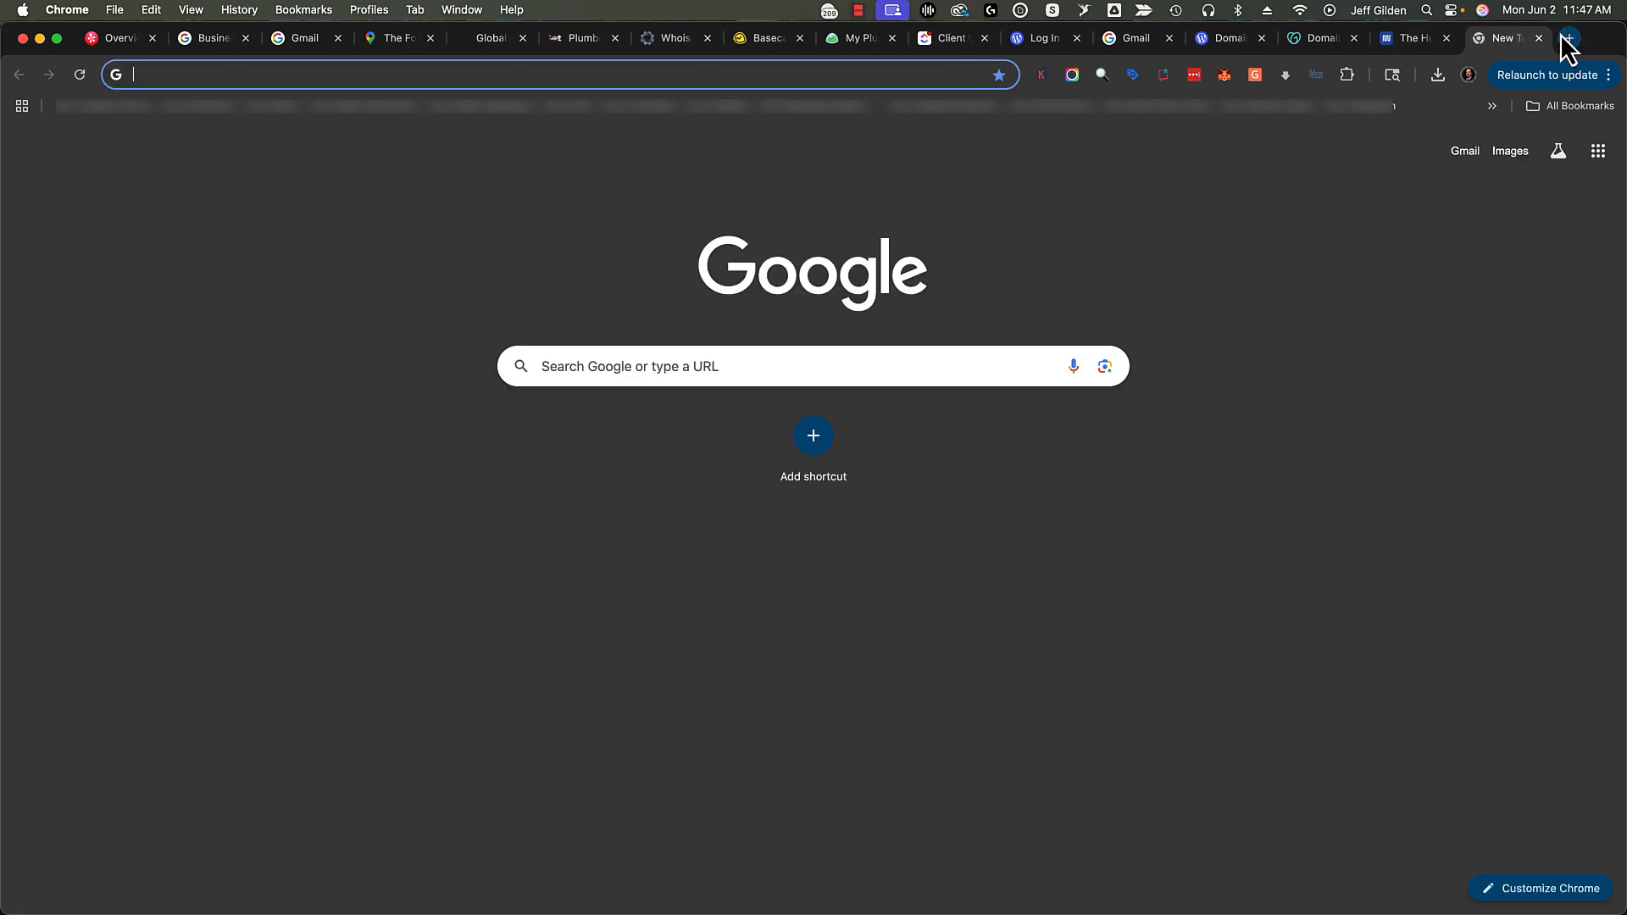
pyautogui.write('myplumbingheroes.com')
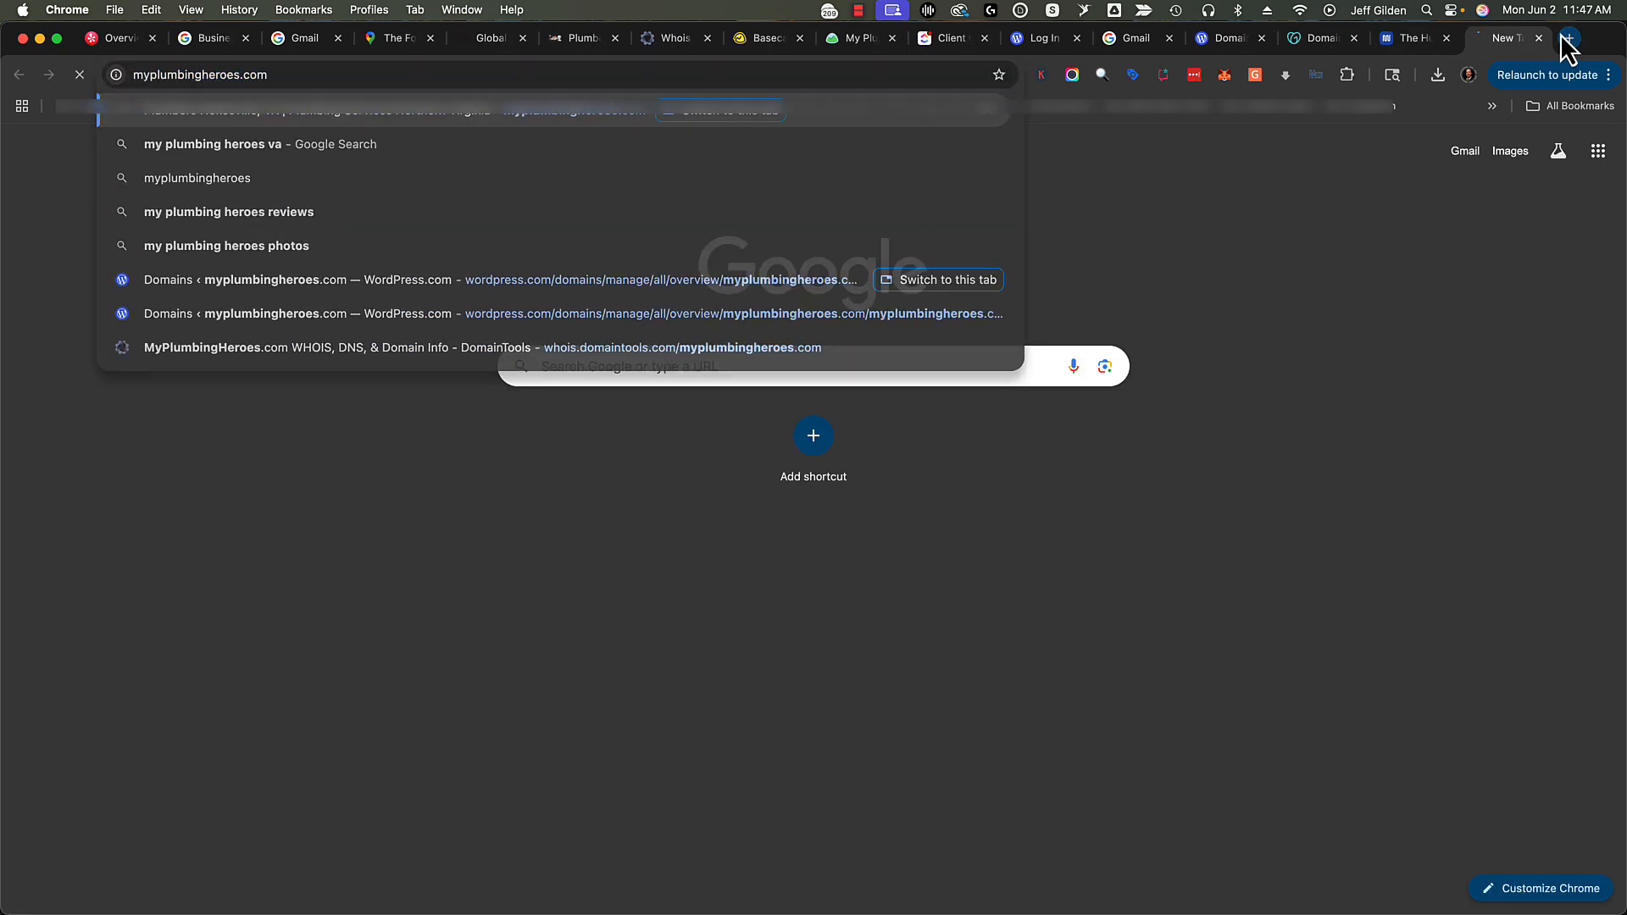
pyautogui.press('Return')
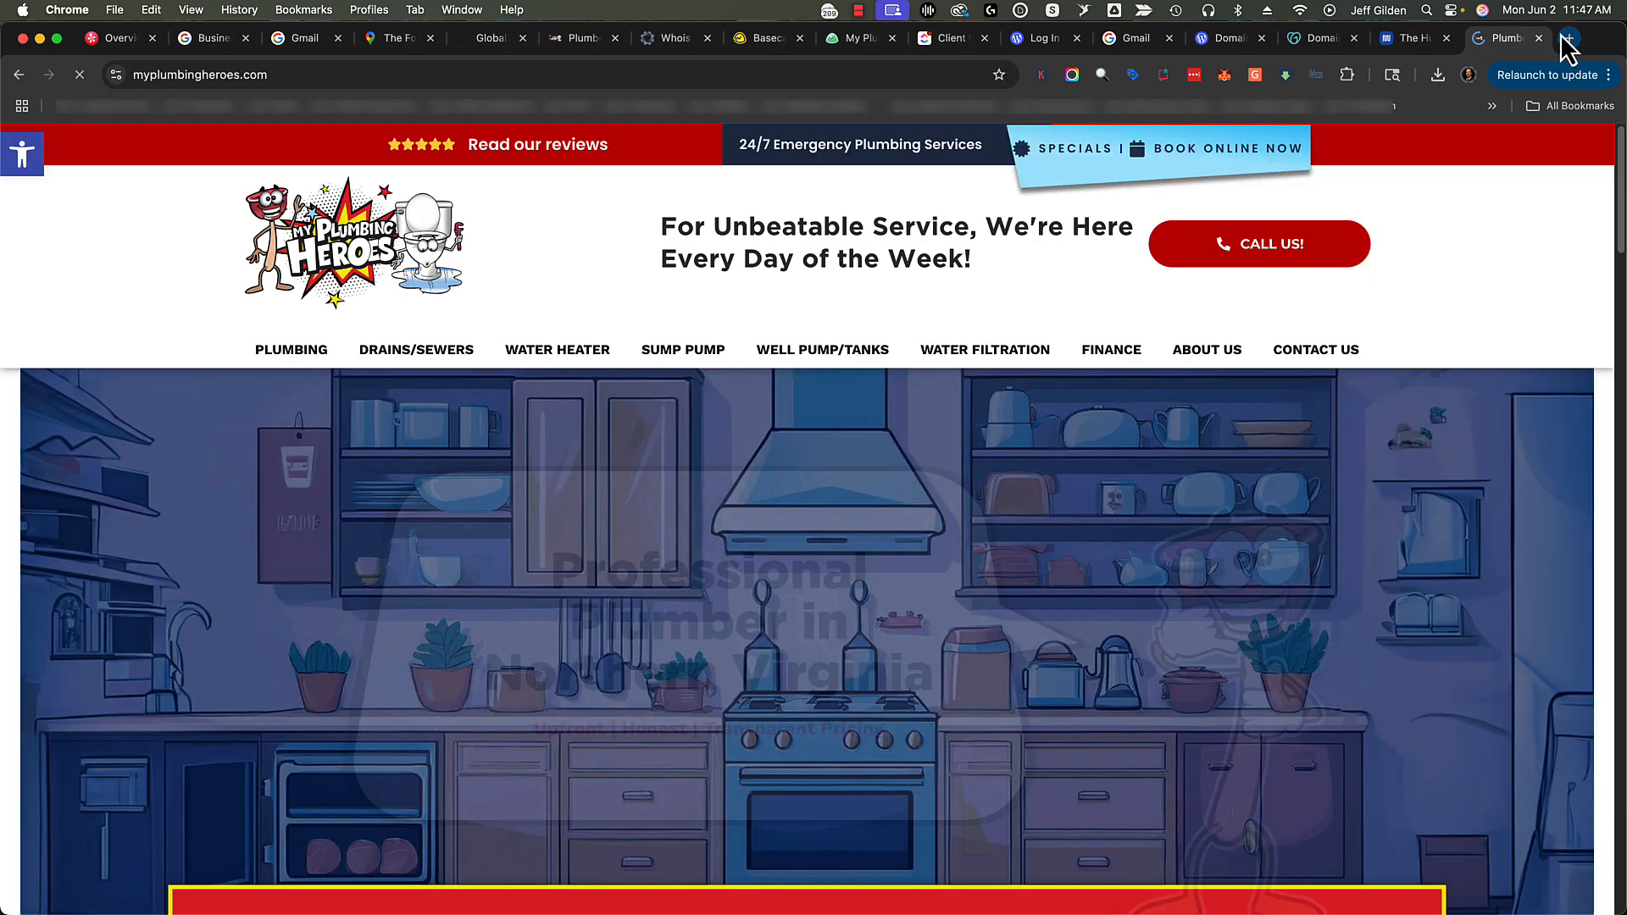
pyautogui.doubleClick(486, 80)
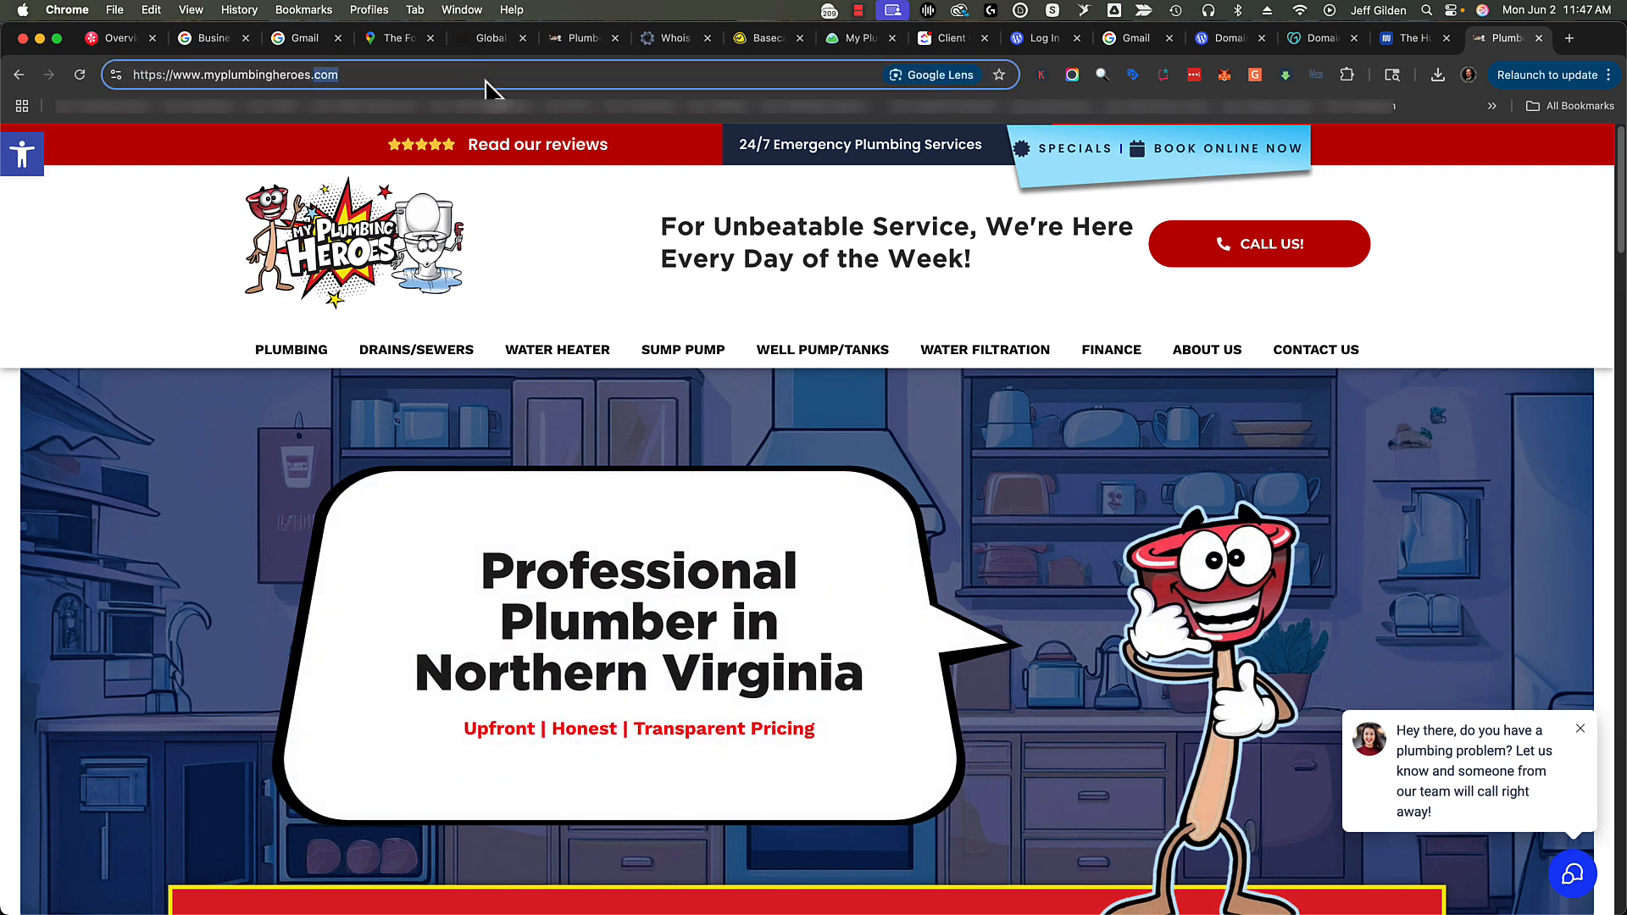
pyautogui.moveTo(174, 75); pyautogui.dragTo(395, 82)
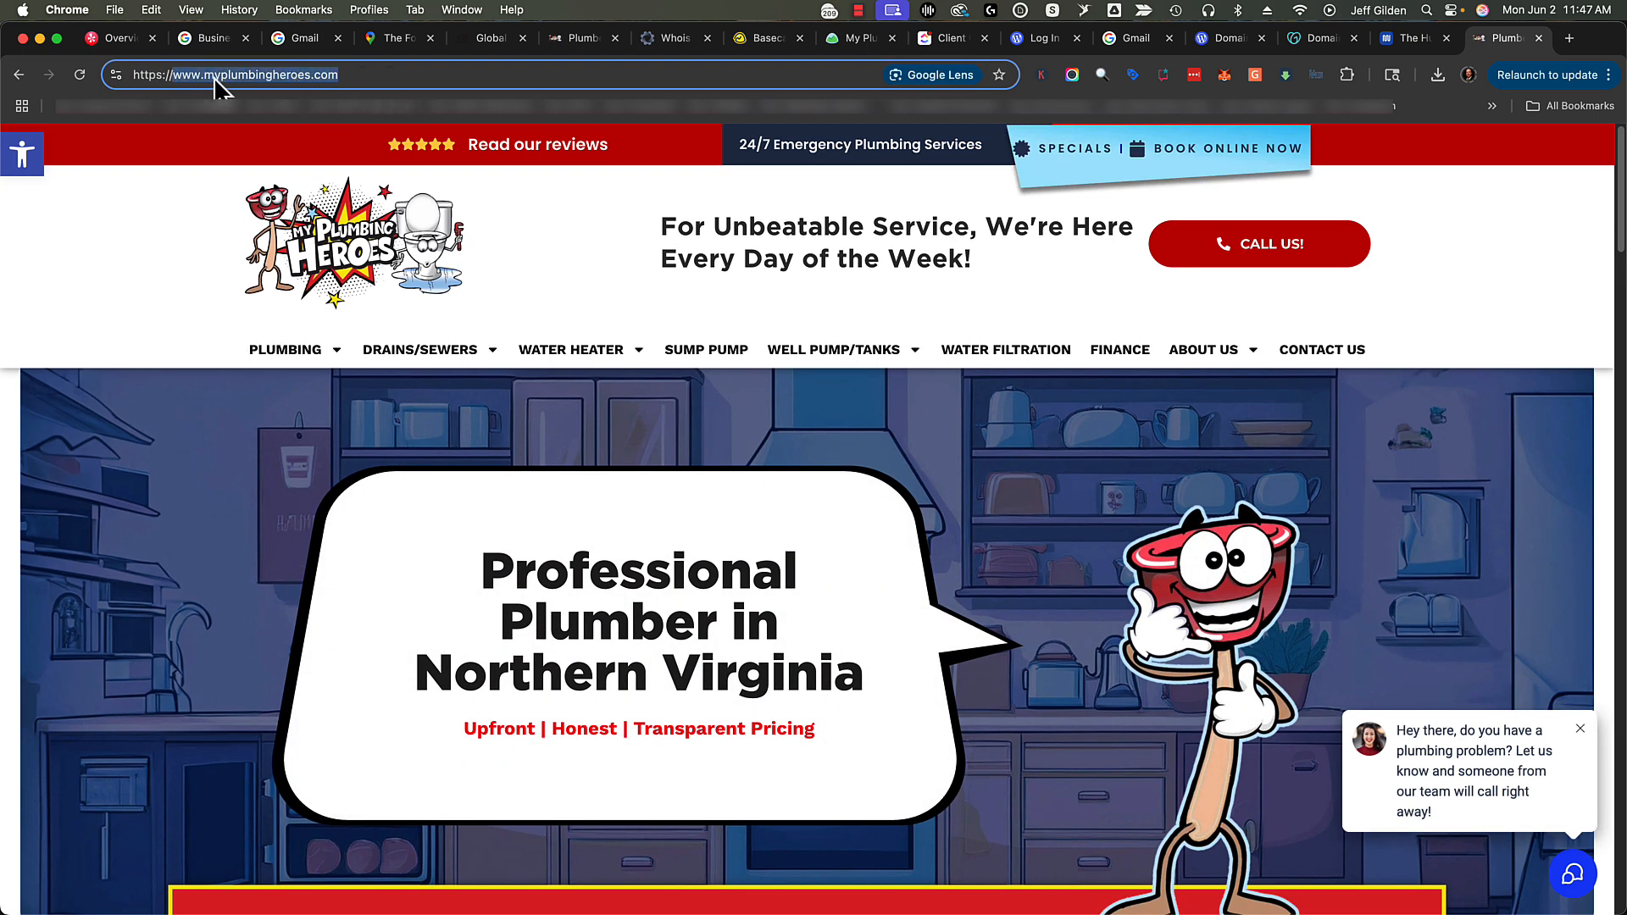
pyautogui.moveTo(203, 75); pyautogui.dragTo(366, 74)
pyautogui.press('super+c')
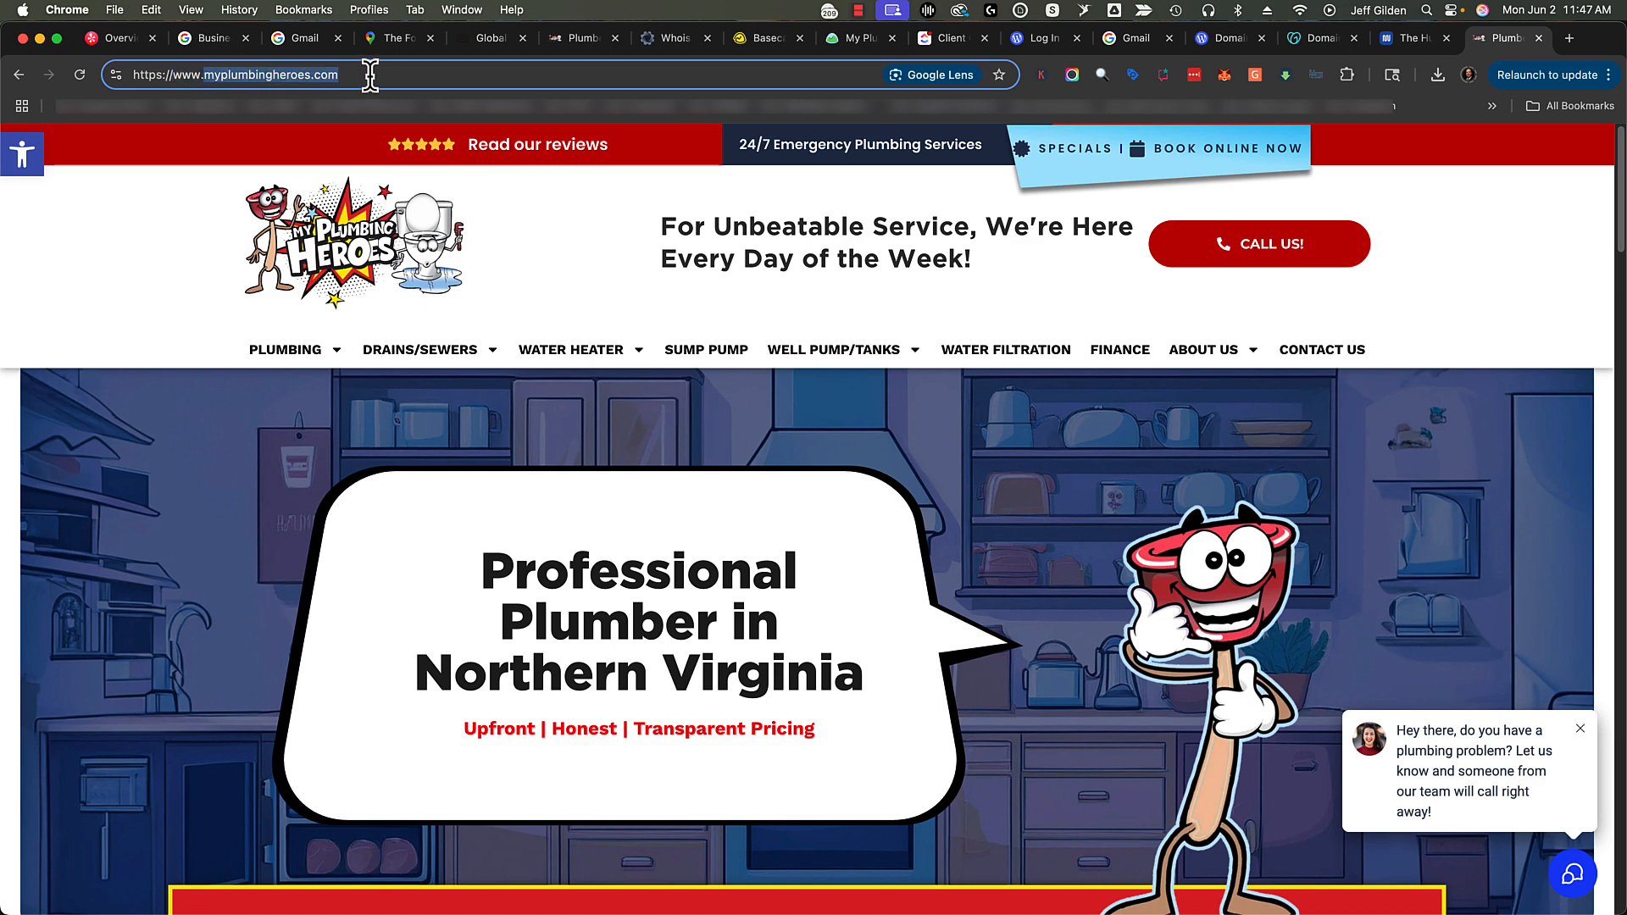
# Step: Add the domain myplumbingheroes.com to the hosted site in The Hub, including its www version and DNS records
pyautogui.click(1407, 38)
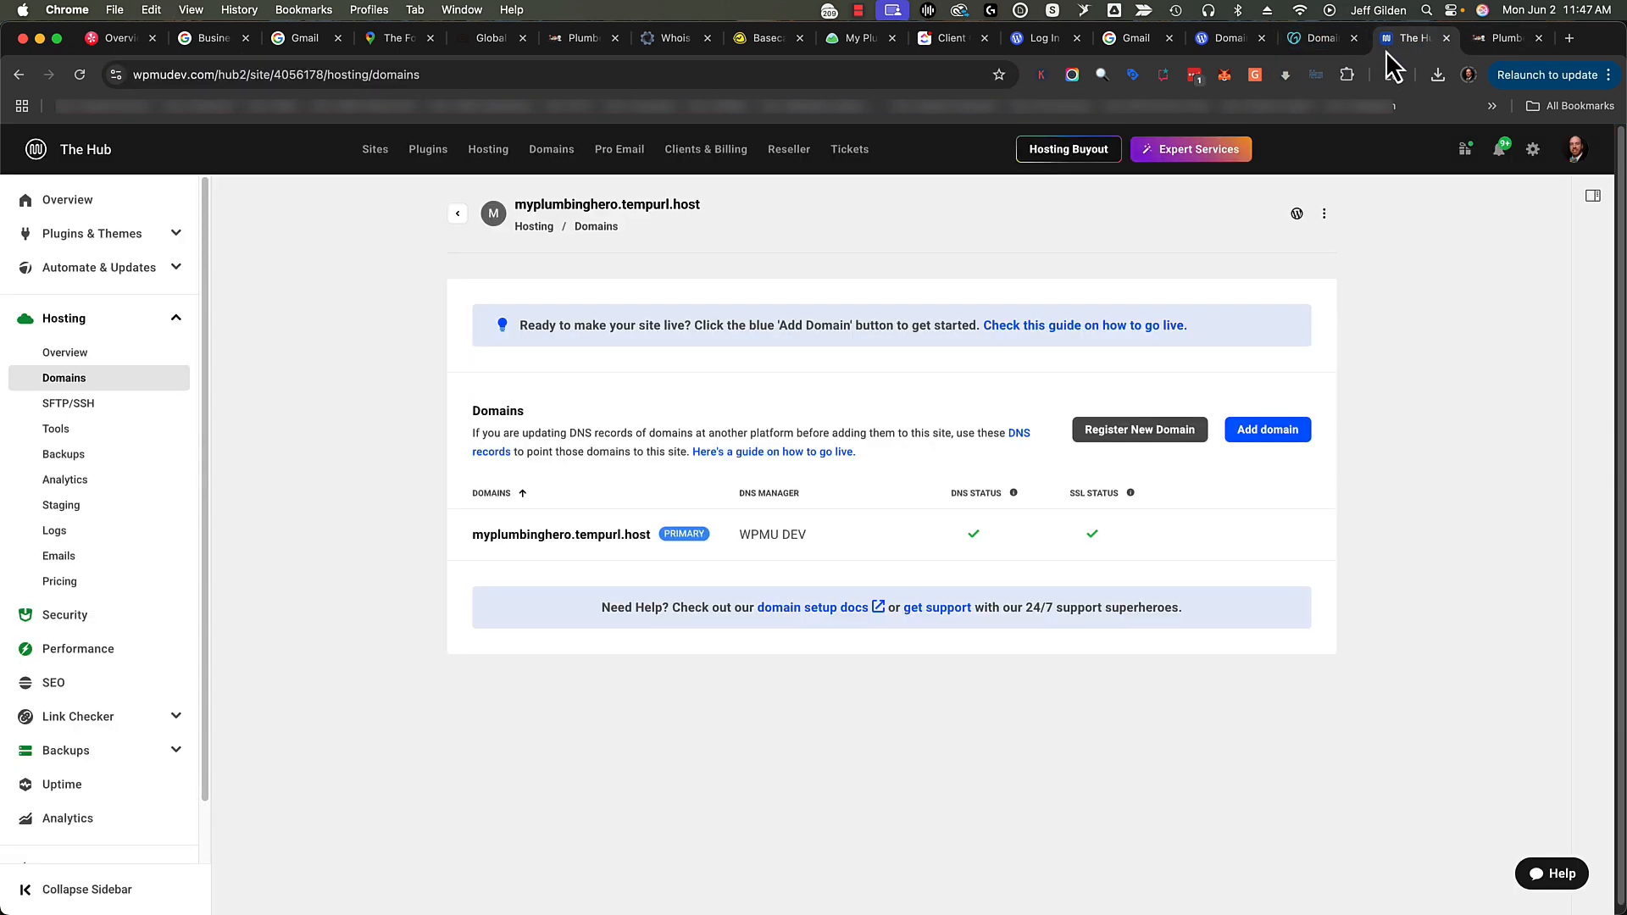
pyautogui.click(1276, 426)
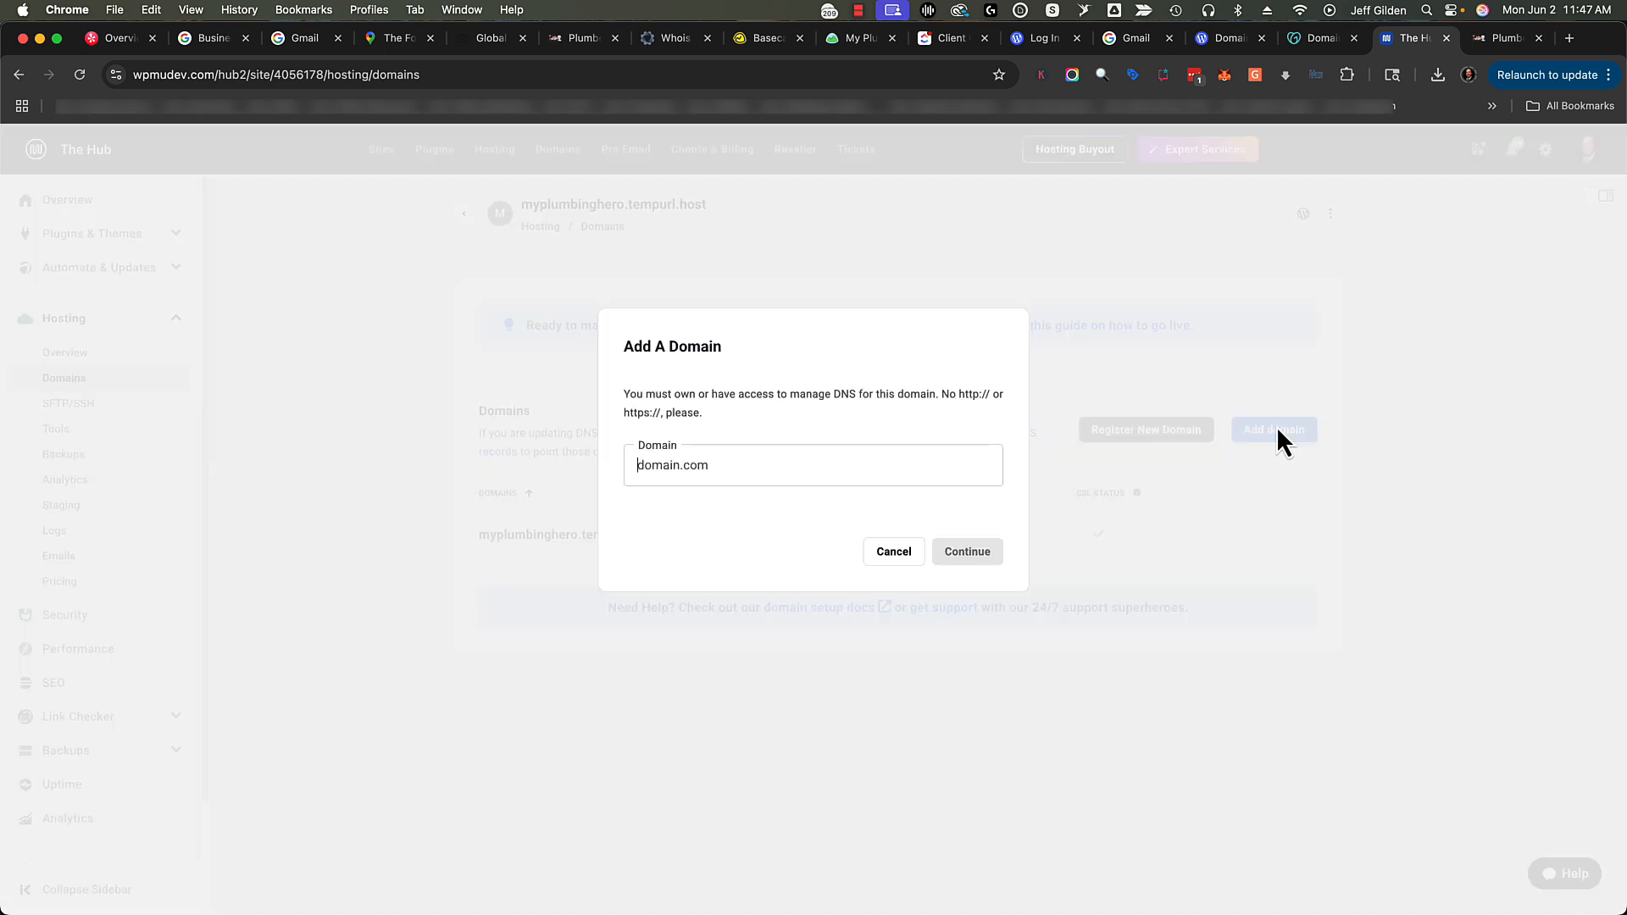
pyautogui.press('super+v')
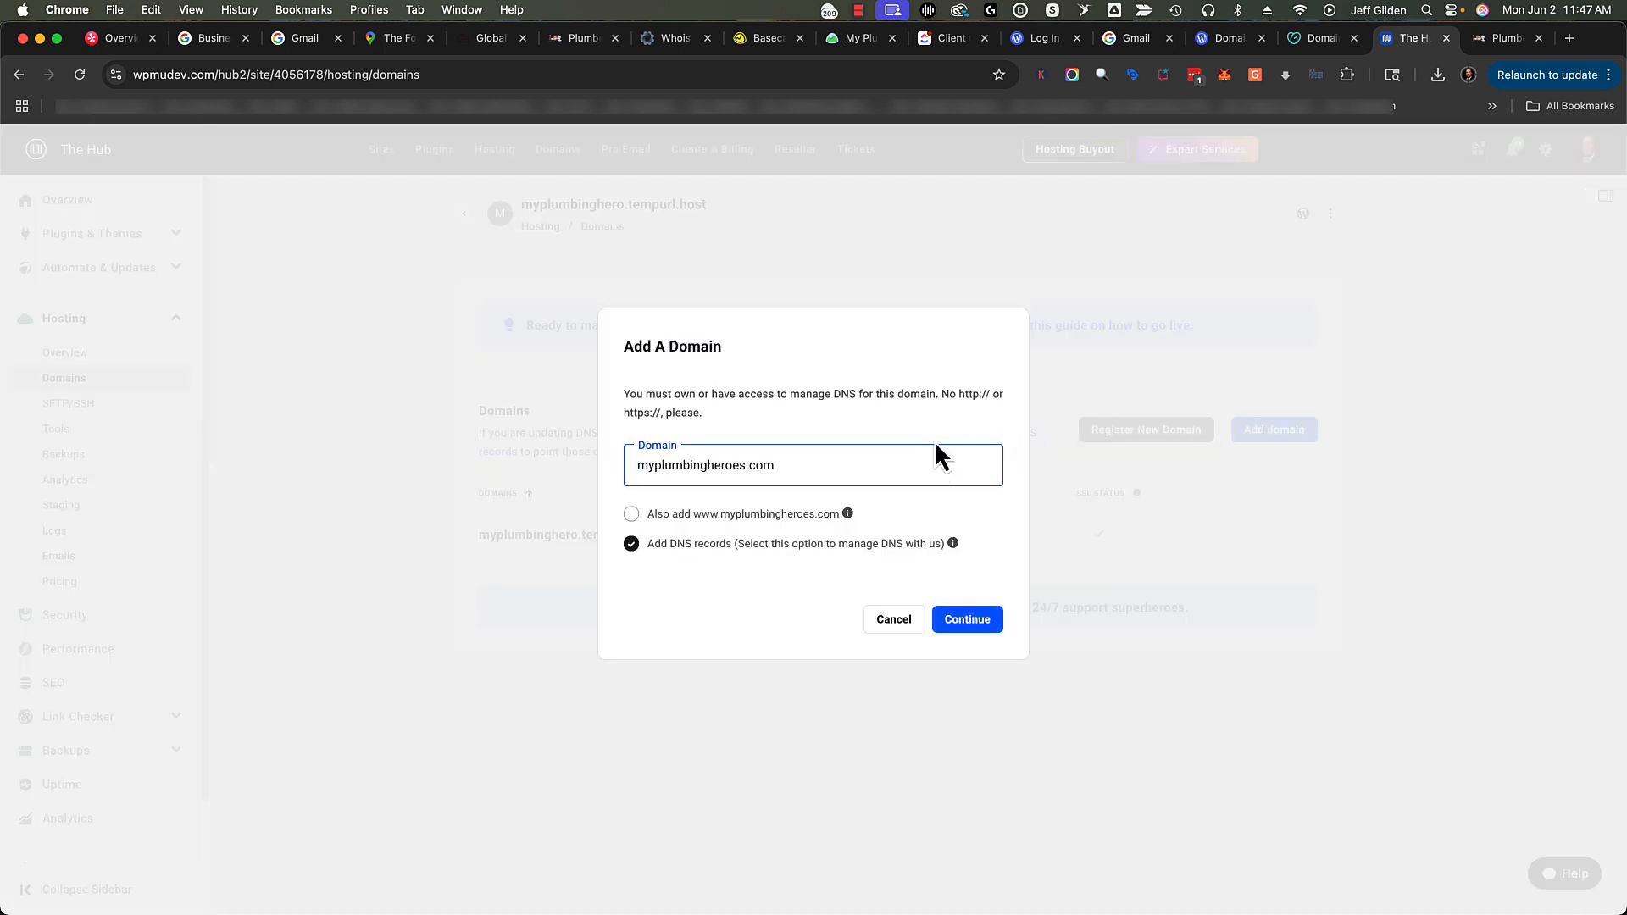
pyautogui.click(633, 515)
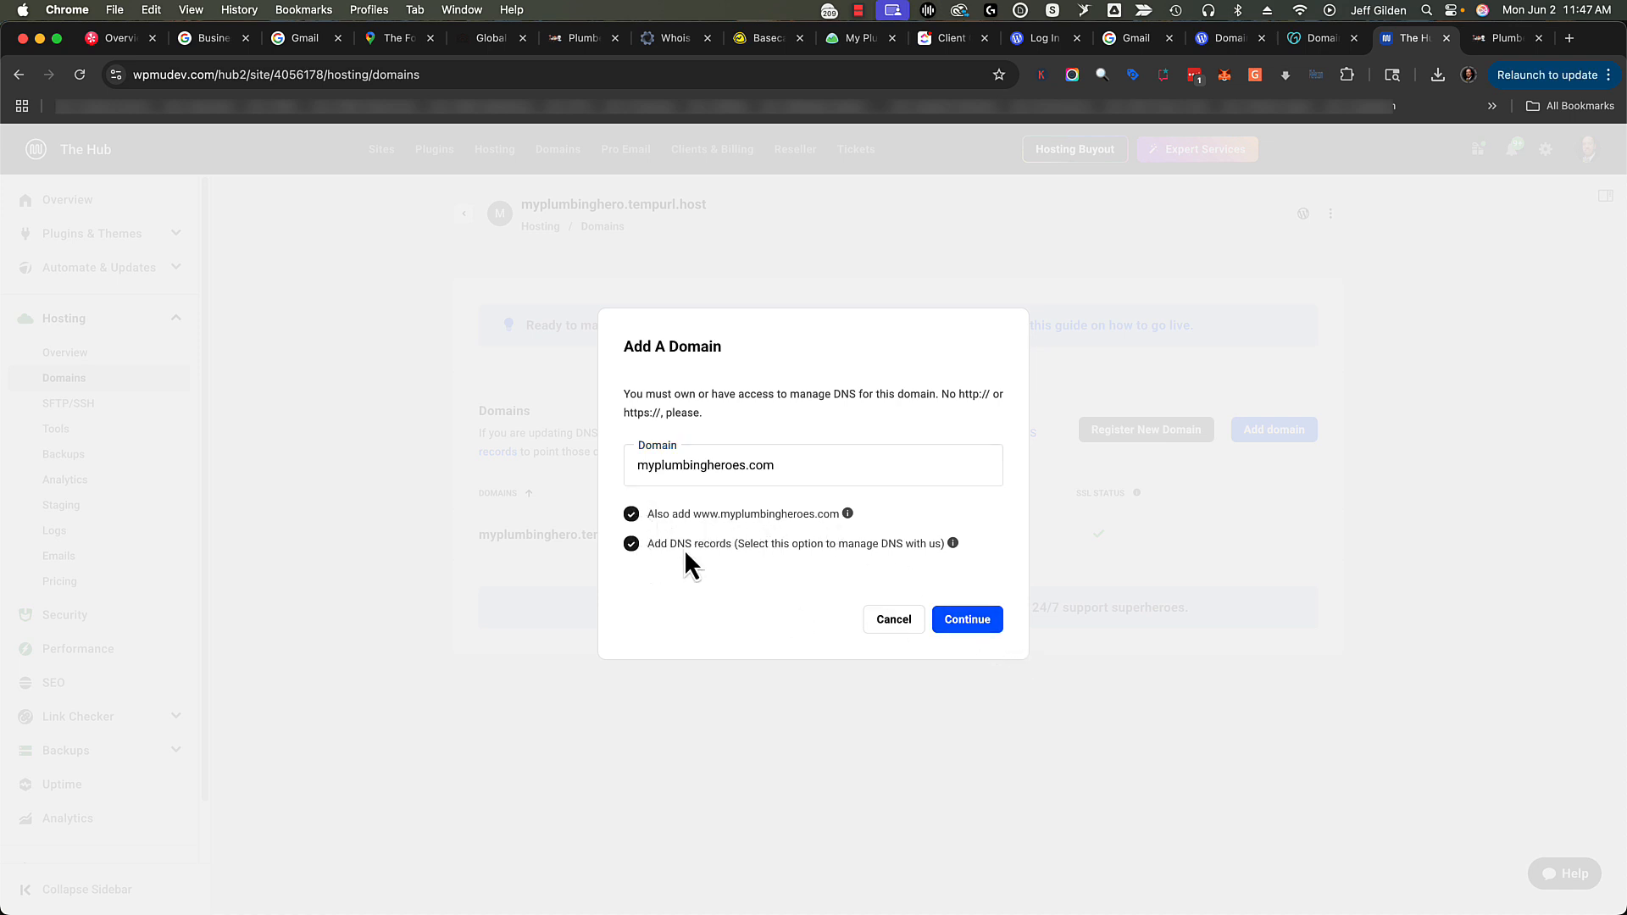
pyautogui.click(997, 625)
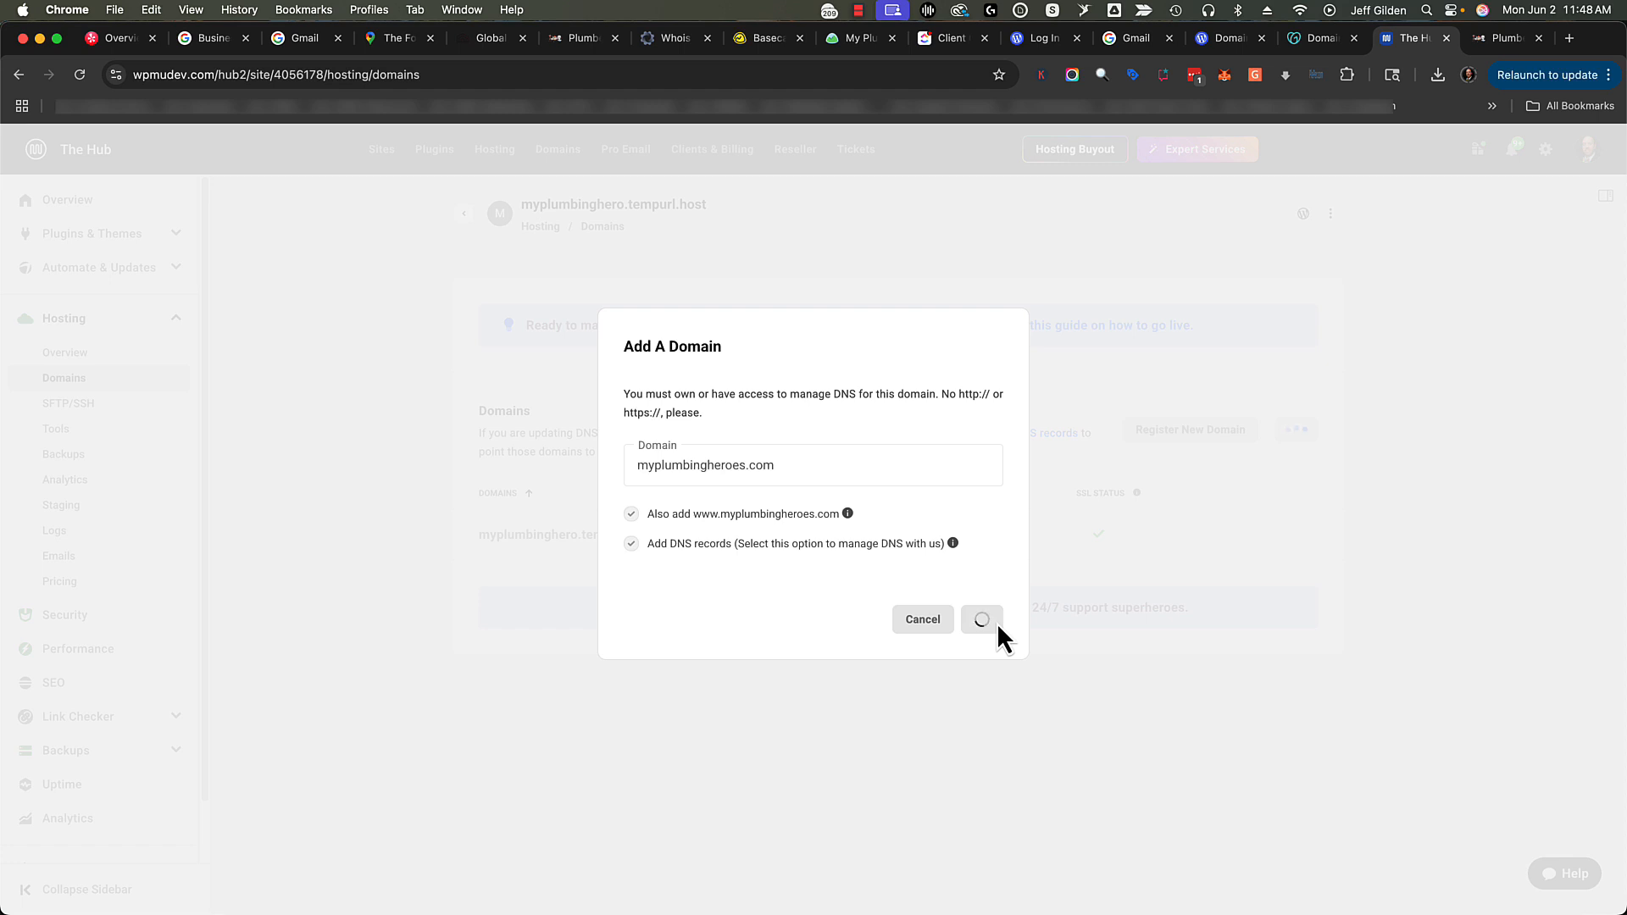
pyautogui.click(860, 12)
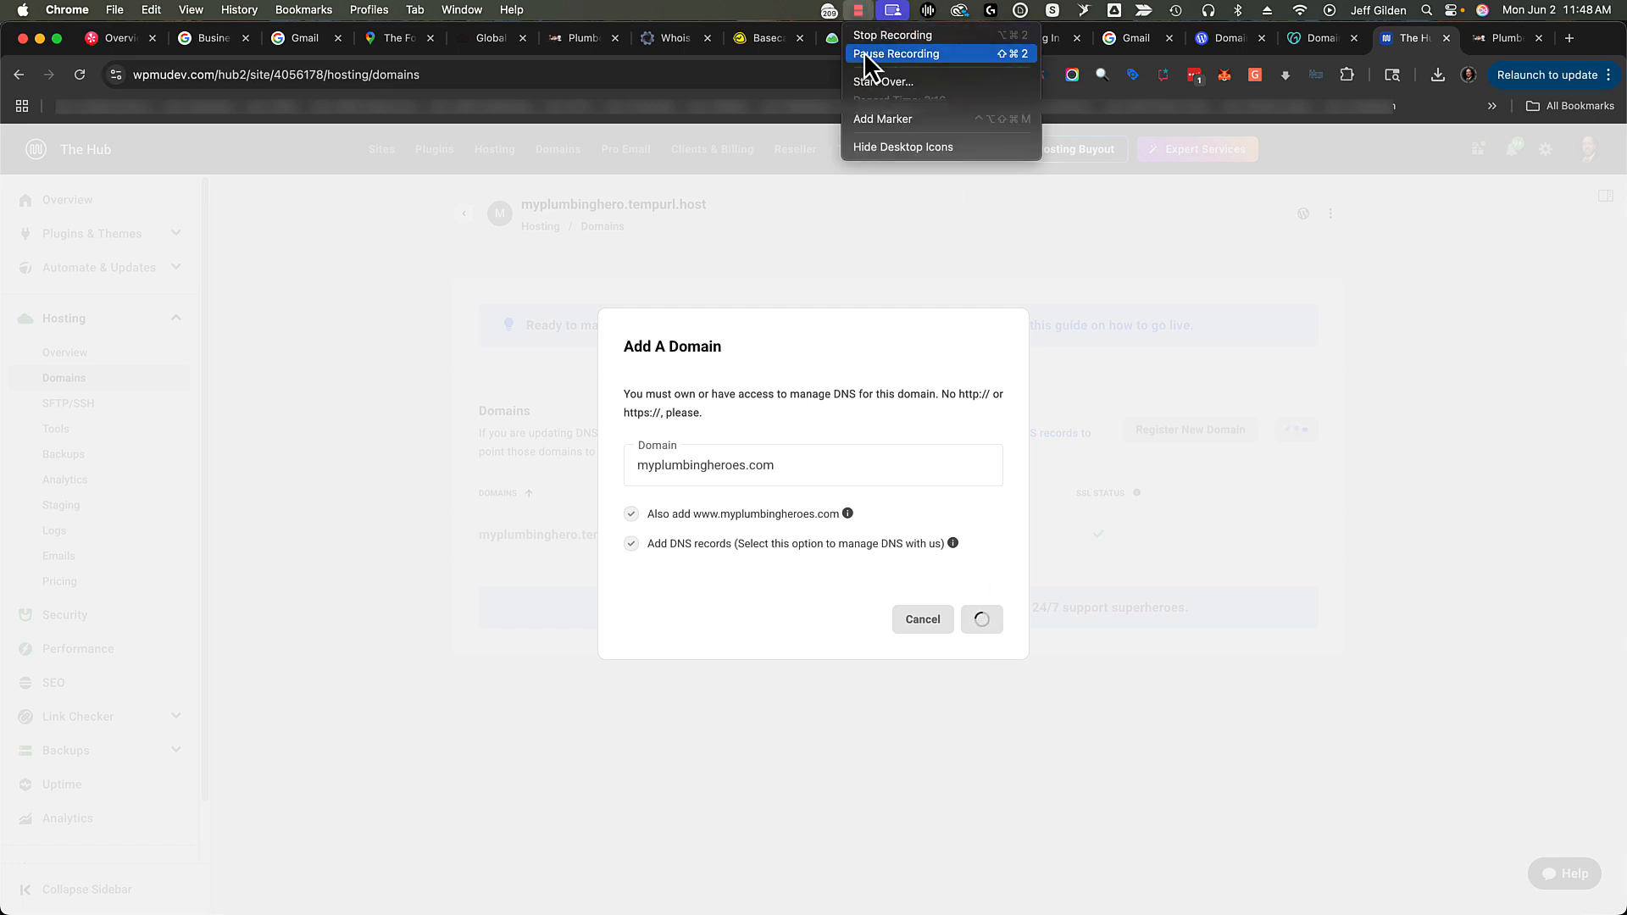
pyautogui.click(862, 52)
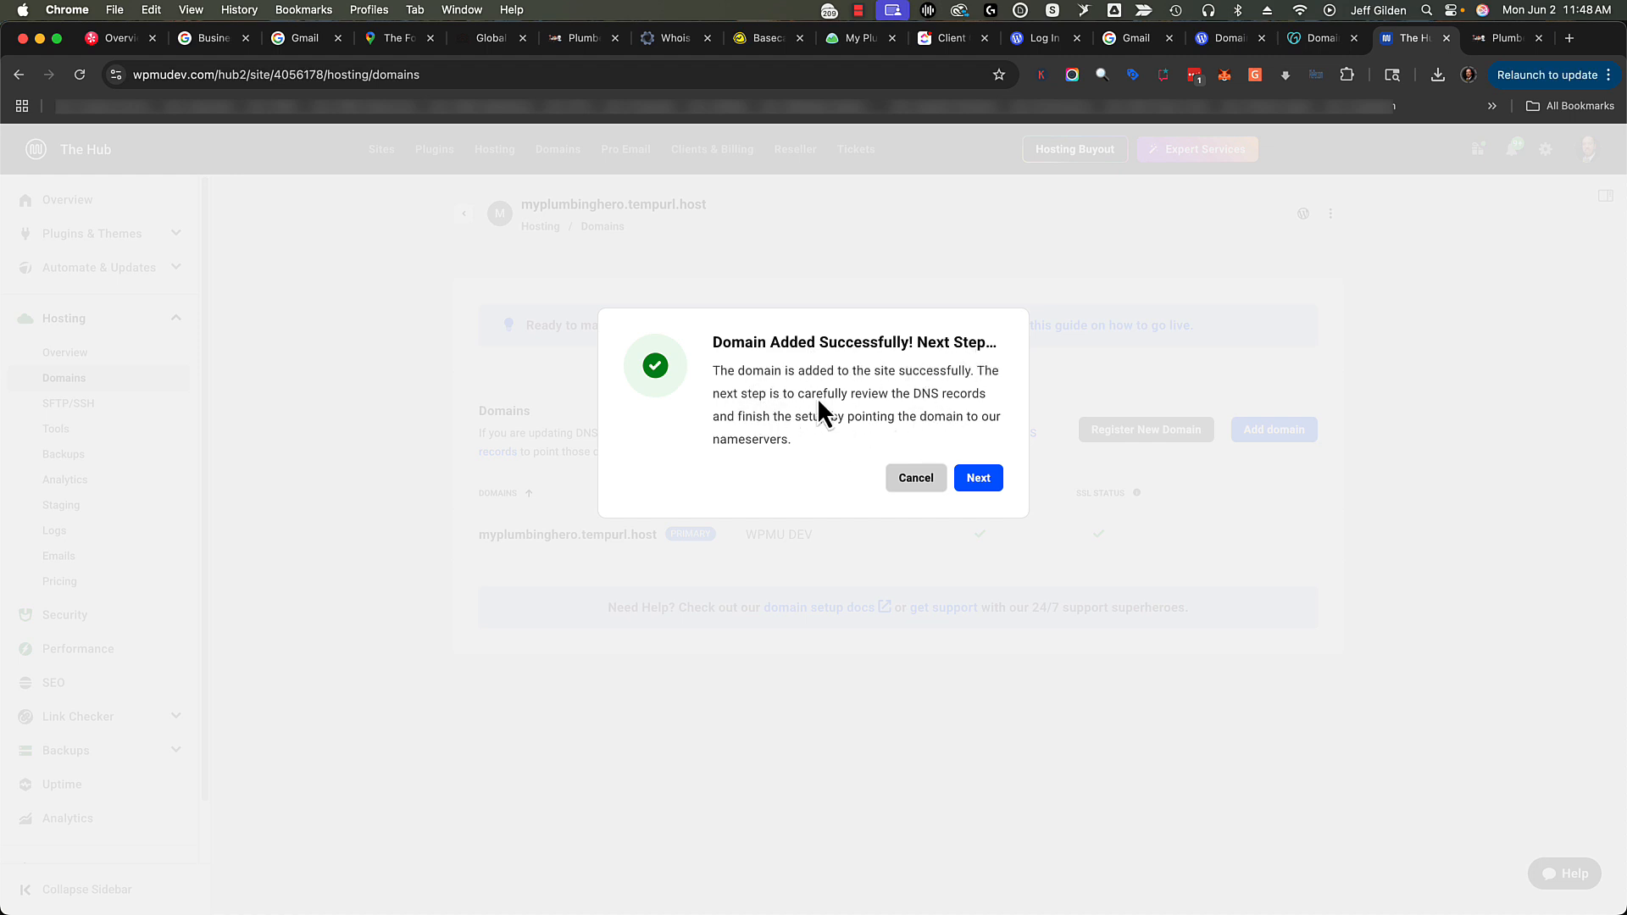
# Step: Continue to the DNS page of myplumbingheroes.com and review its nameservers and current DNS records
pyautogui.click(979, 478)
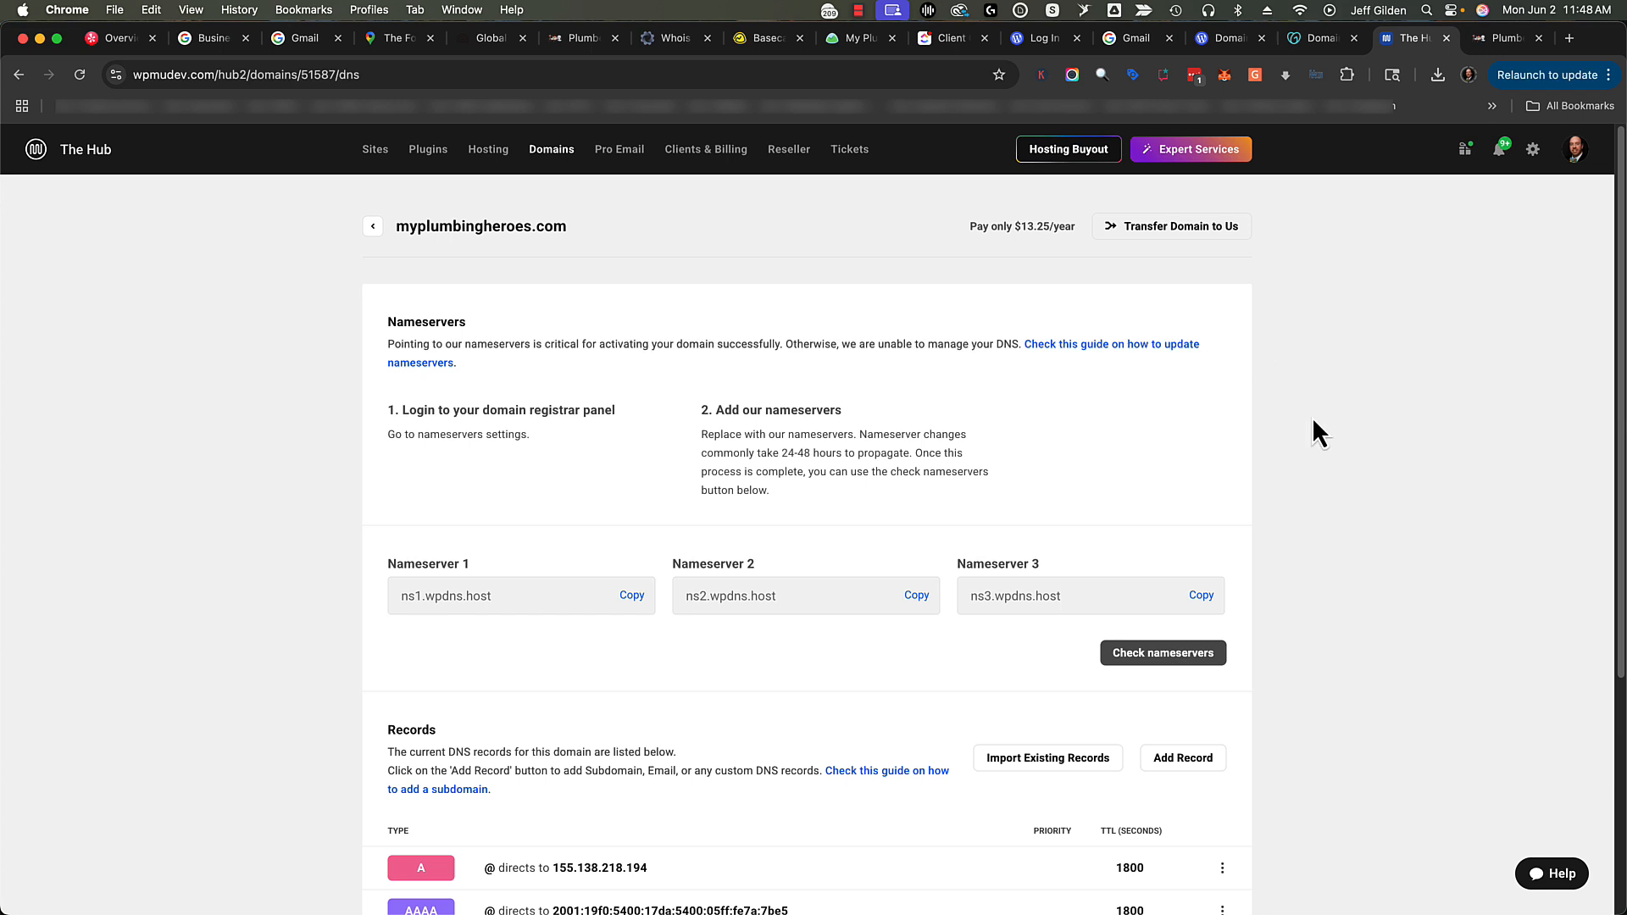
pyautogui.scroll(-3, 1313, 419)
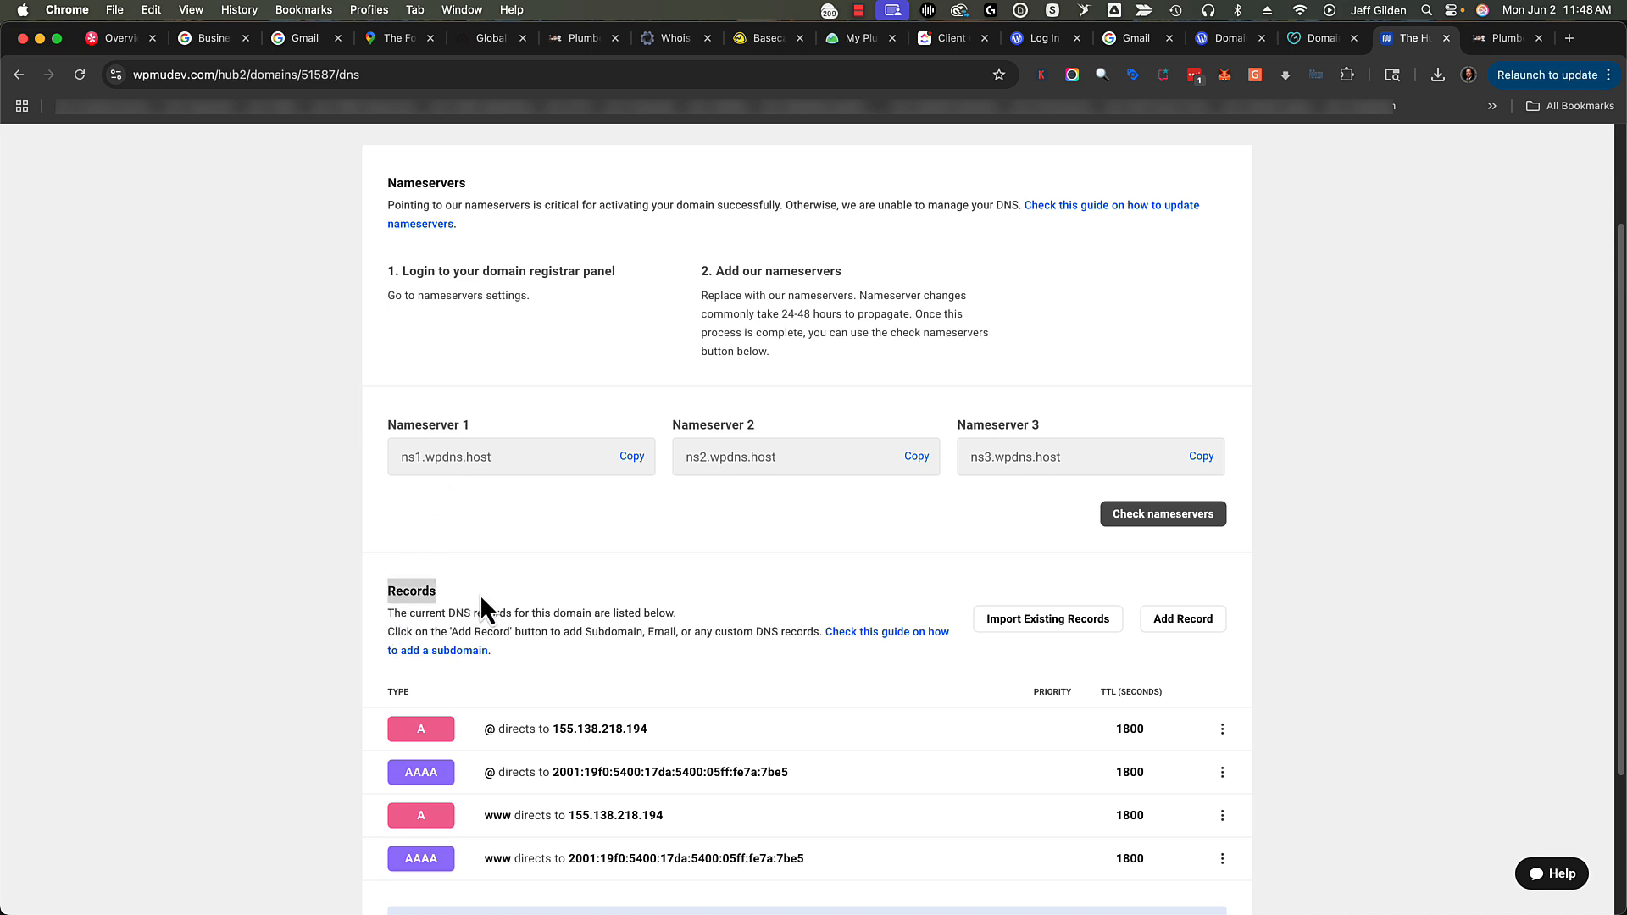
pyautogui.scroll(-3, 303, 588)
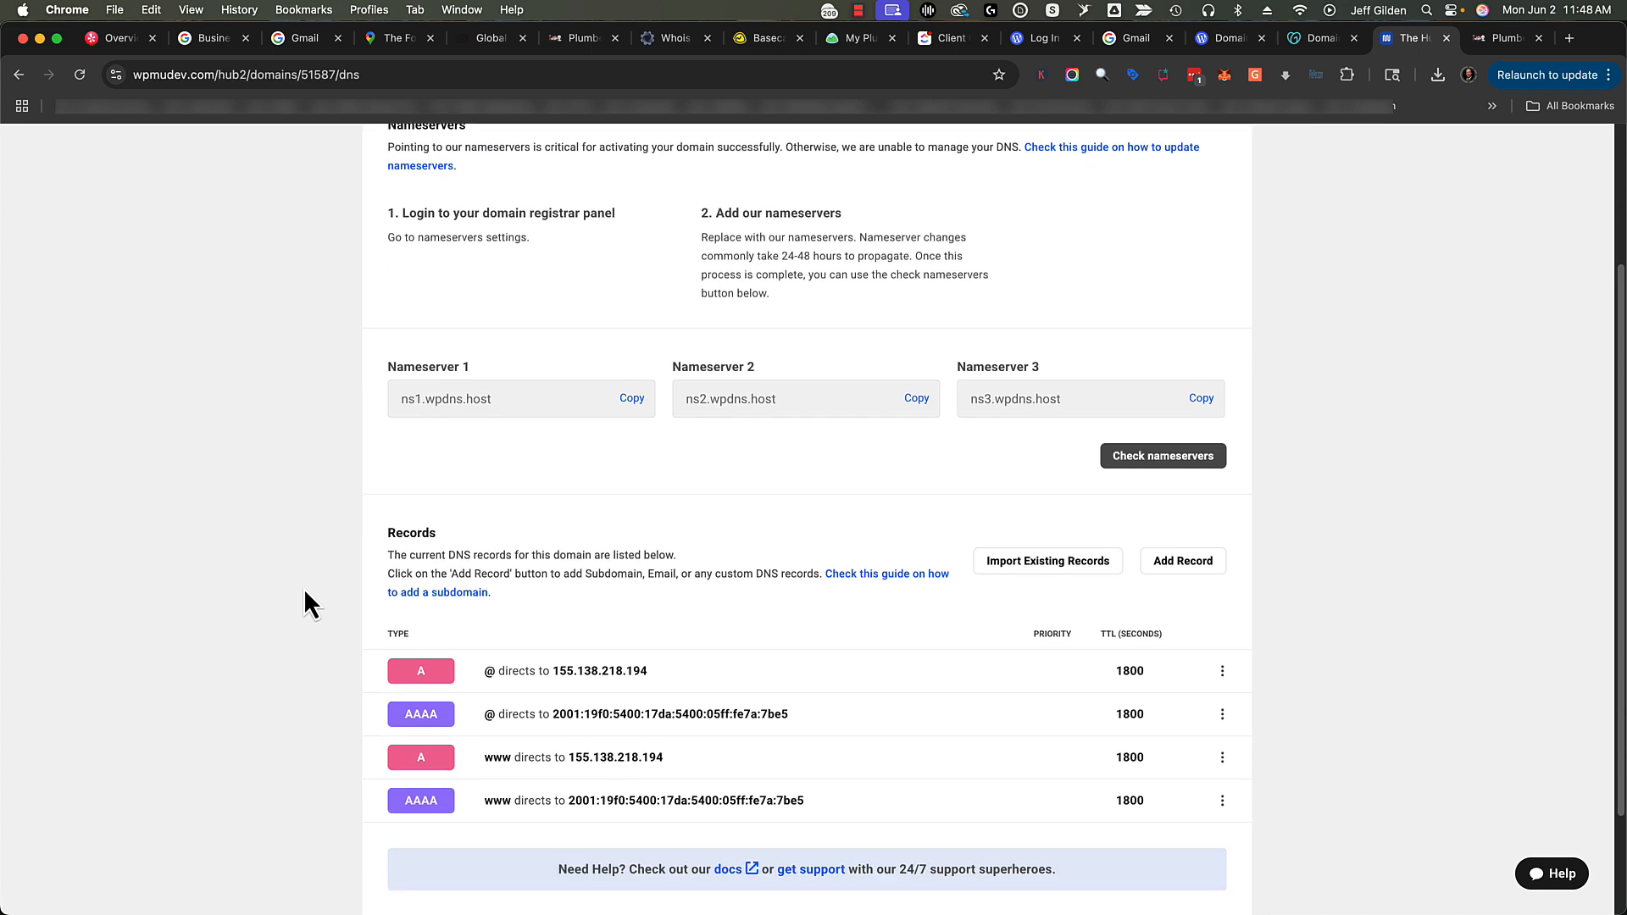
pyautogui.moveTo(386, 288); pyautogui.dragTo(585, 302)
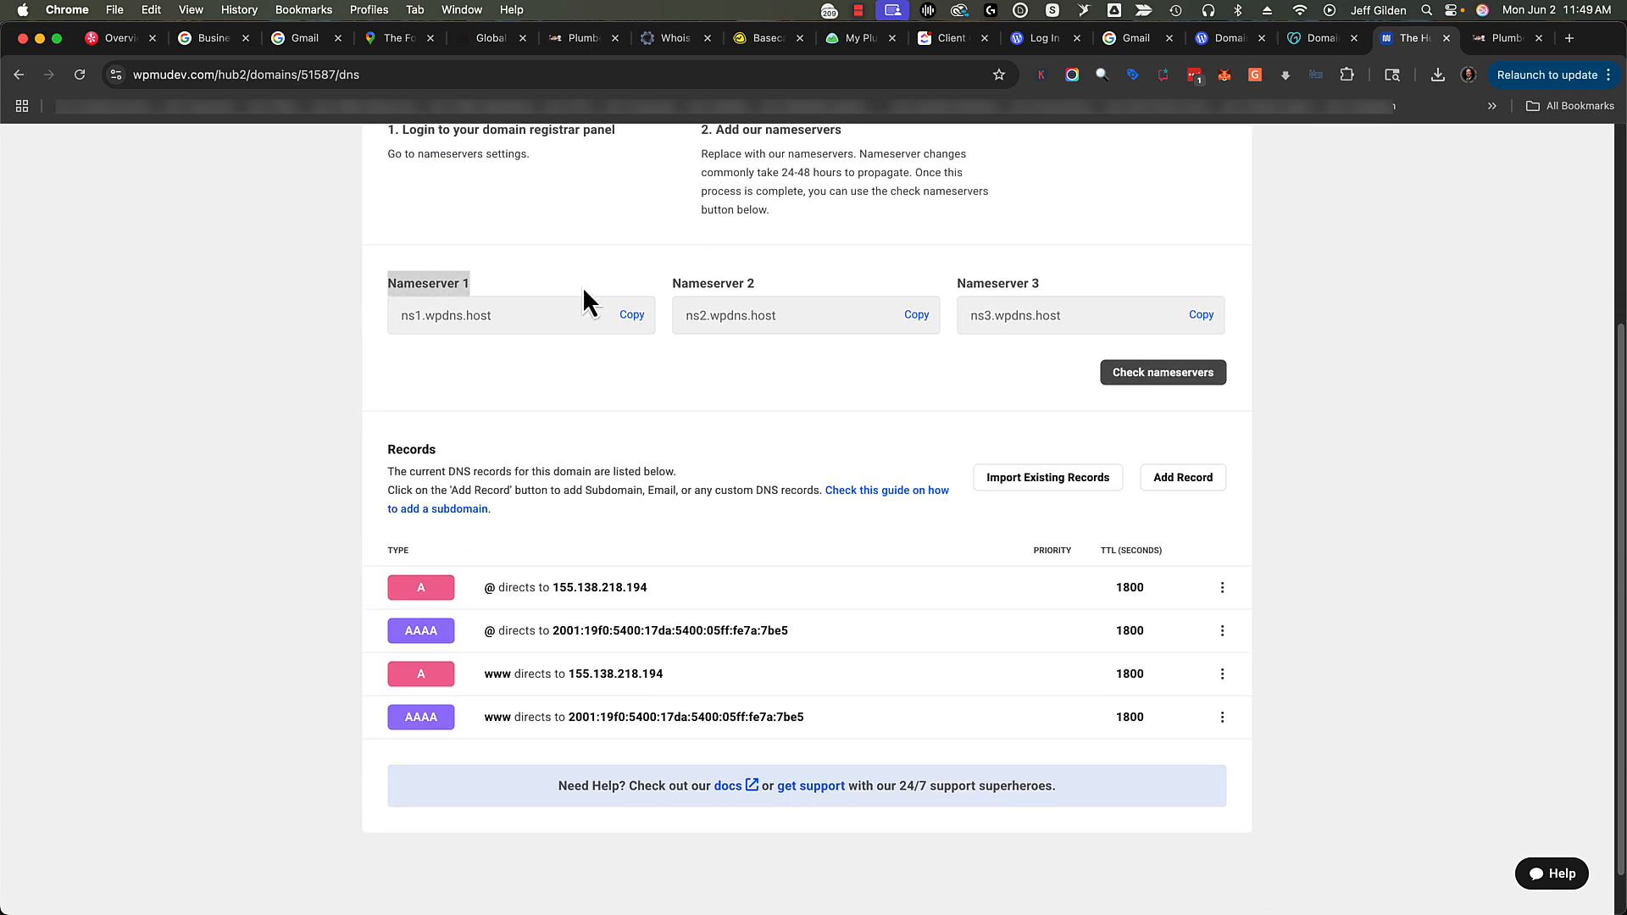
pyautogui.click(528, 401)
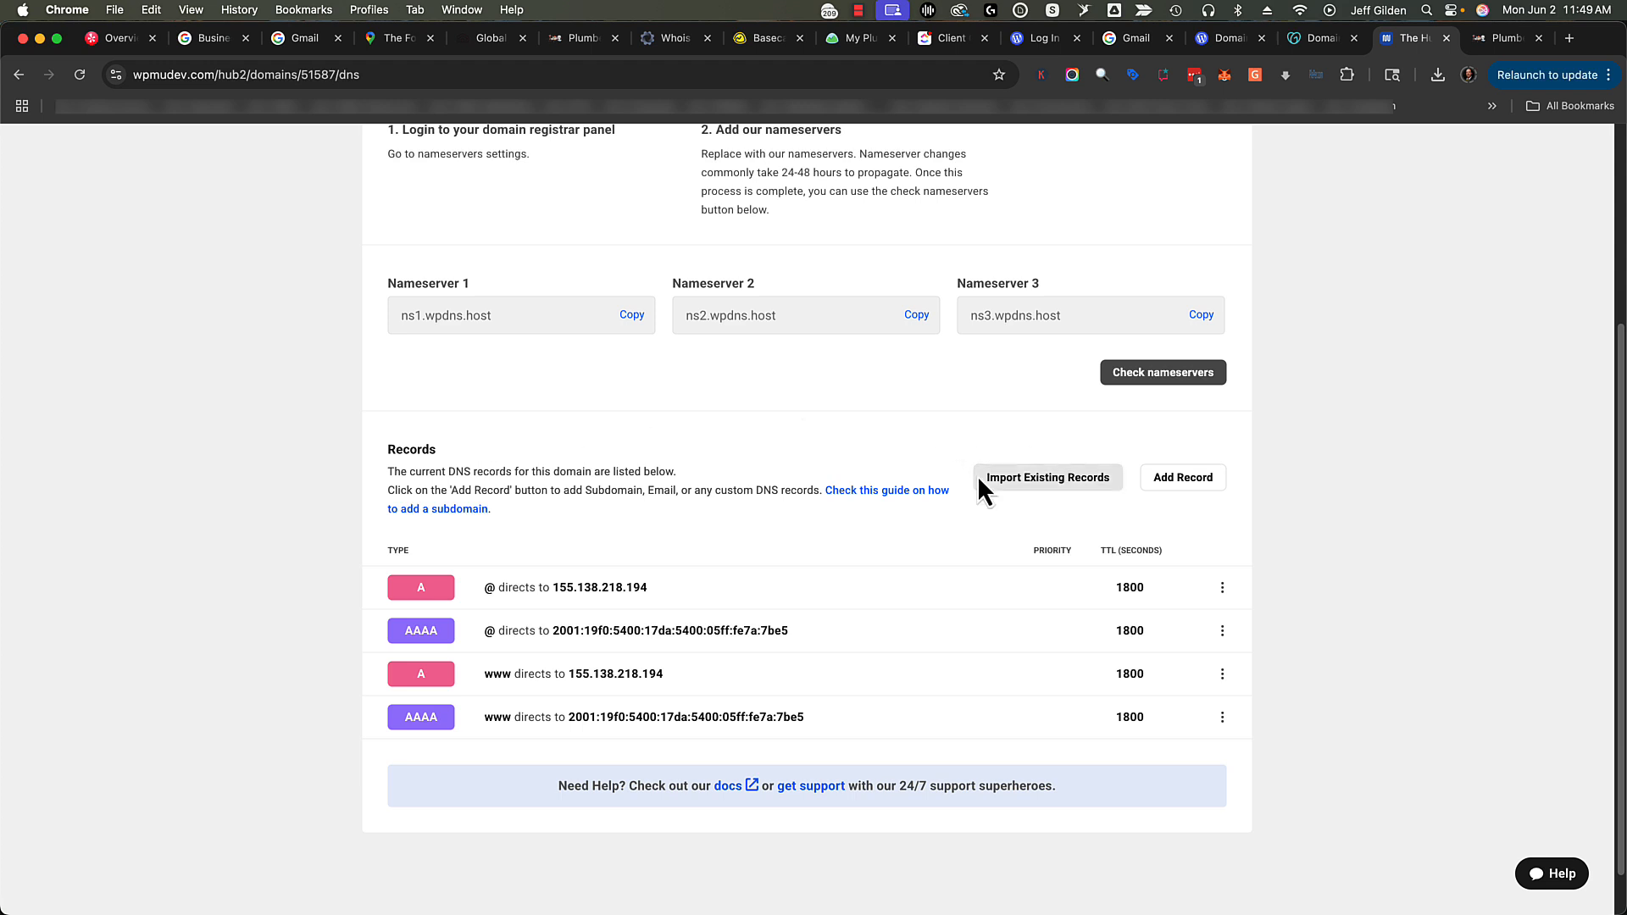
# Step: Start importing the existing DNS records and remove the two wp.wpenginepowered.com A records and the www CNAME record from the import list
pyautogui.click(1003, 484)
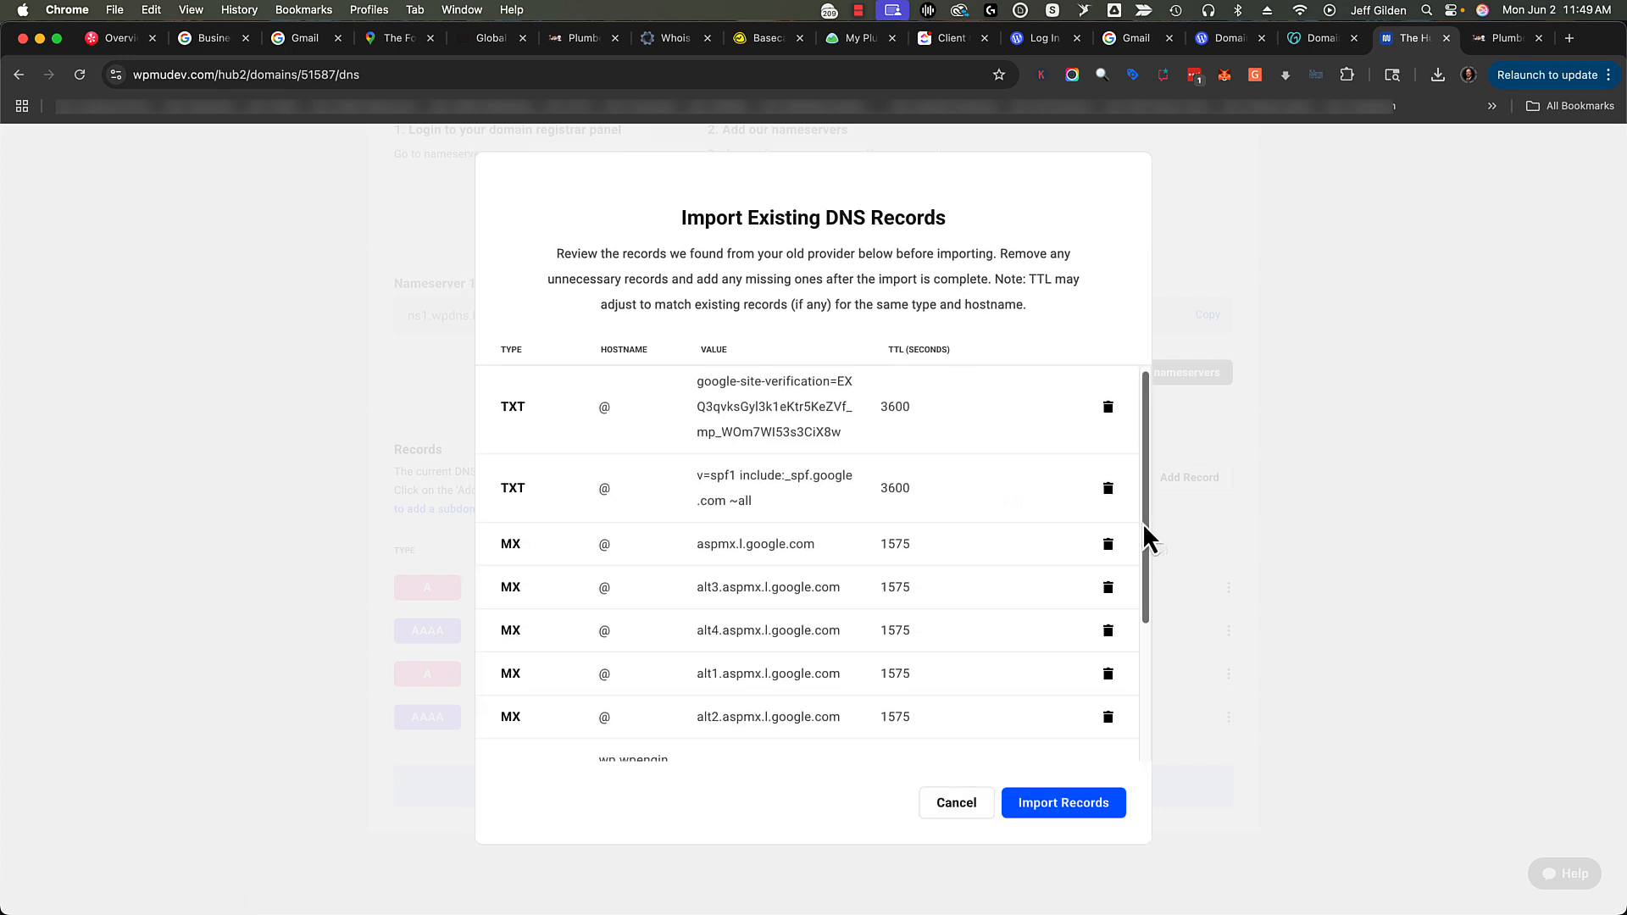
pyautogui.moveTo(1144, 538)
pyautogui.mouseDown()
pyautogui.moveTo(1140, 730)
pyautogui.moveTo(1147, 461)
pyautogui.moveTo(1137, 771)
pyautogui.moveTo(1158, 454)
pyautogui.moveTo(1154, 513)
pyautogui.mouseUp()
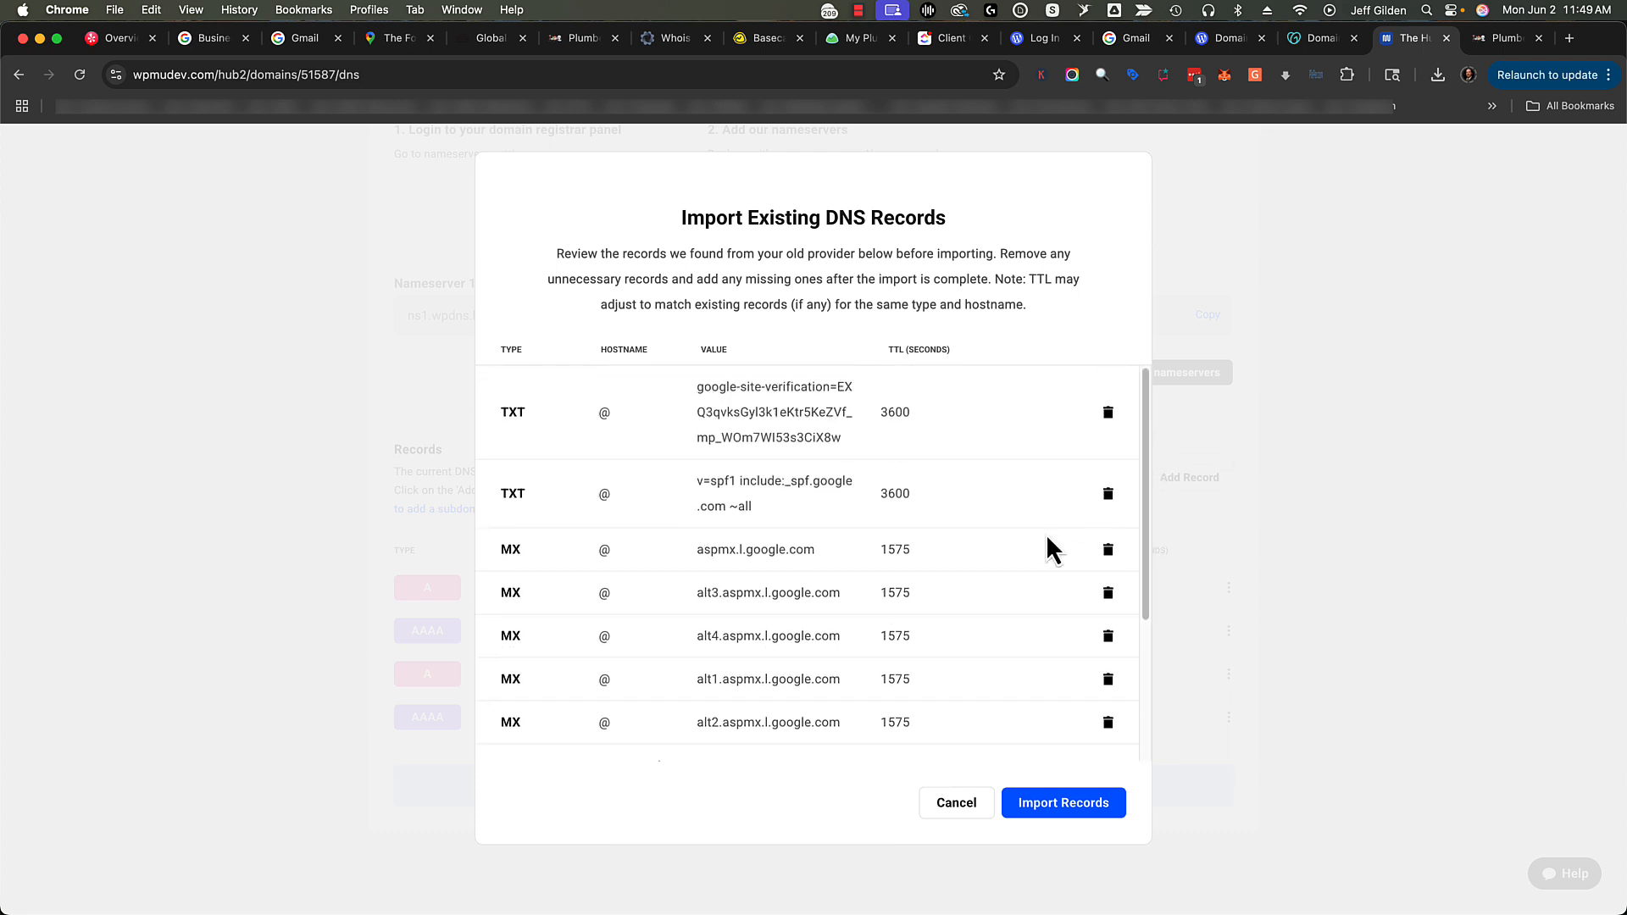
pyautogui.scroll(-3, 916, 625)
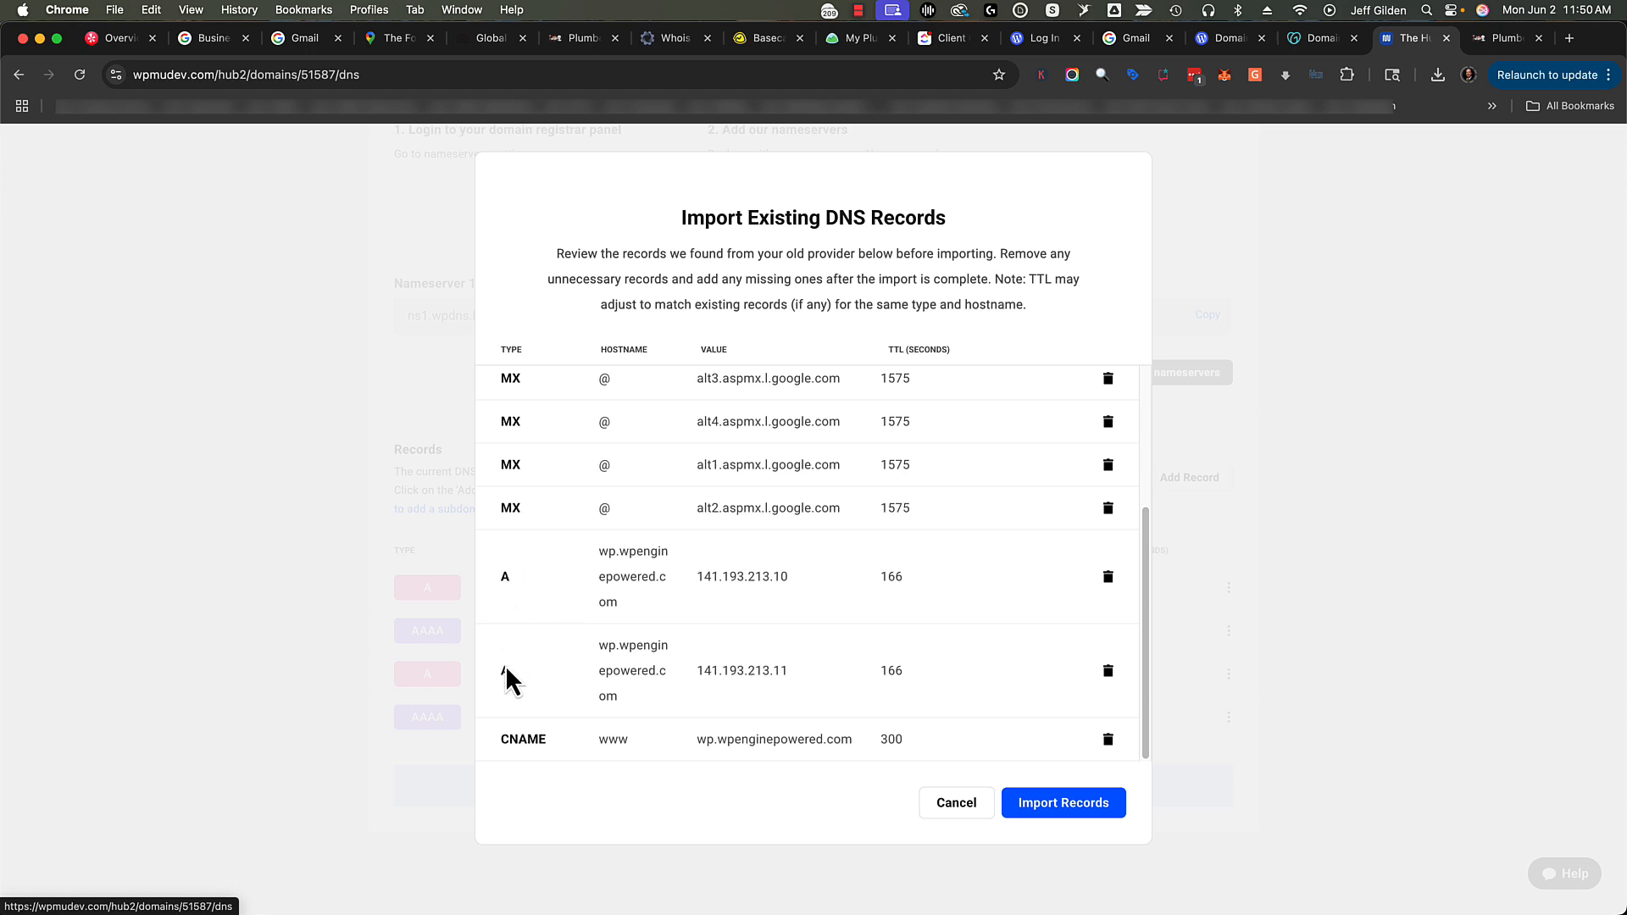
pyautogui.click(1108, 578)
pyautogui.click(1108, 671)
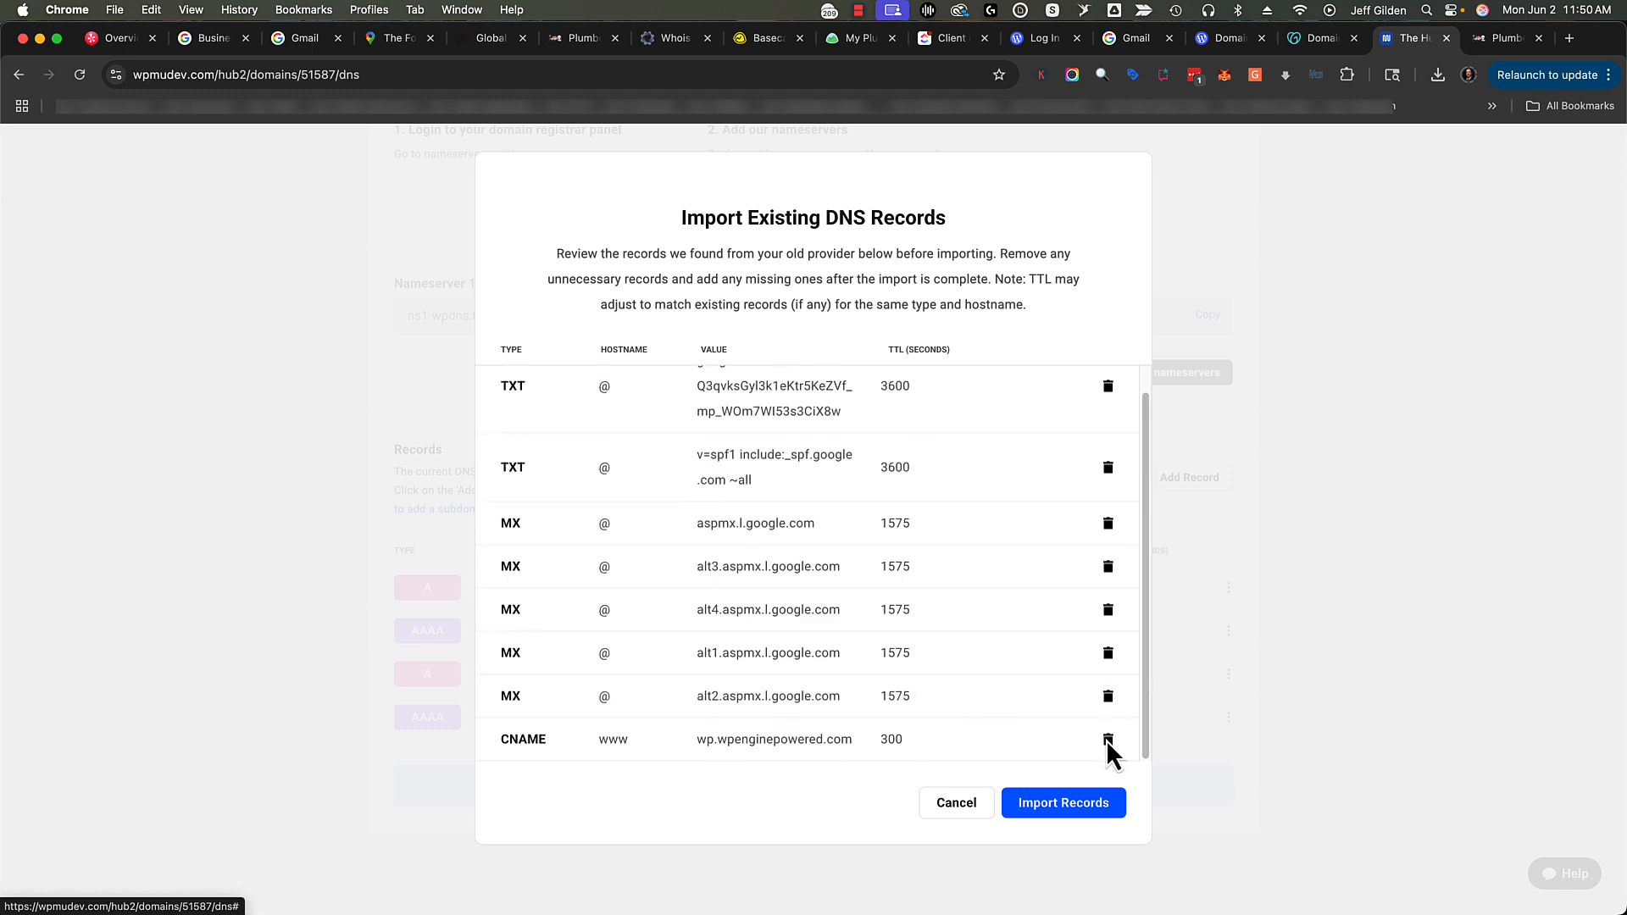
pyautogui.click(1108, 740)
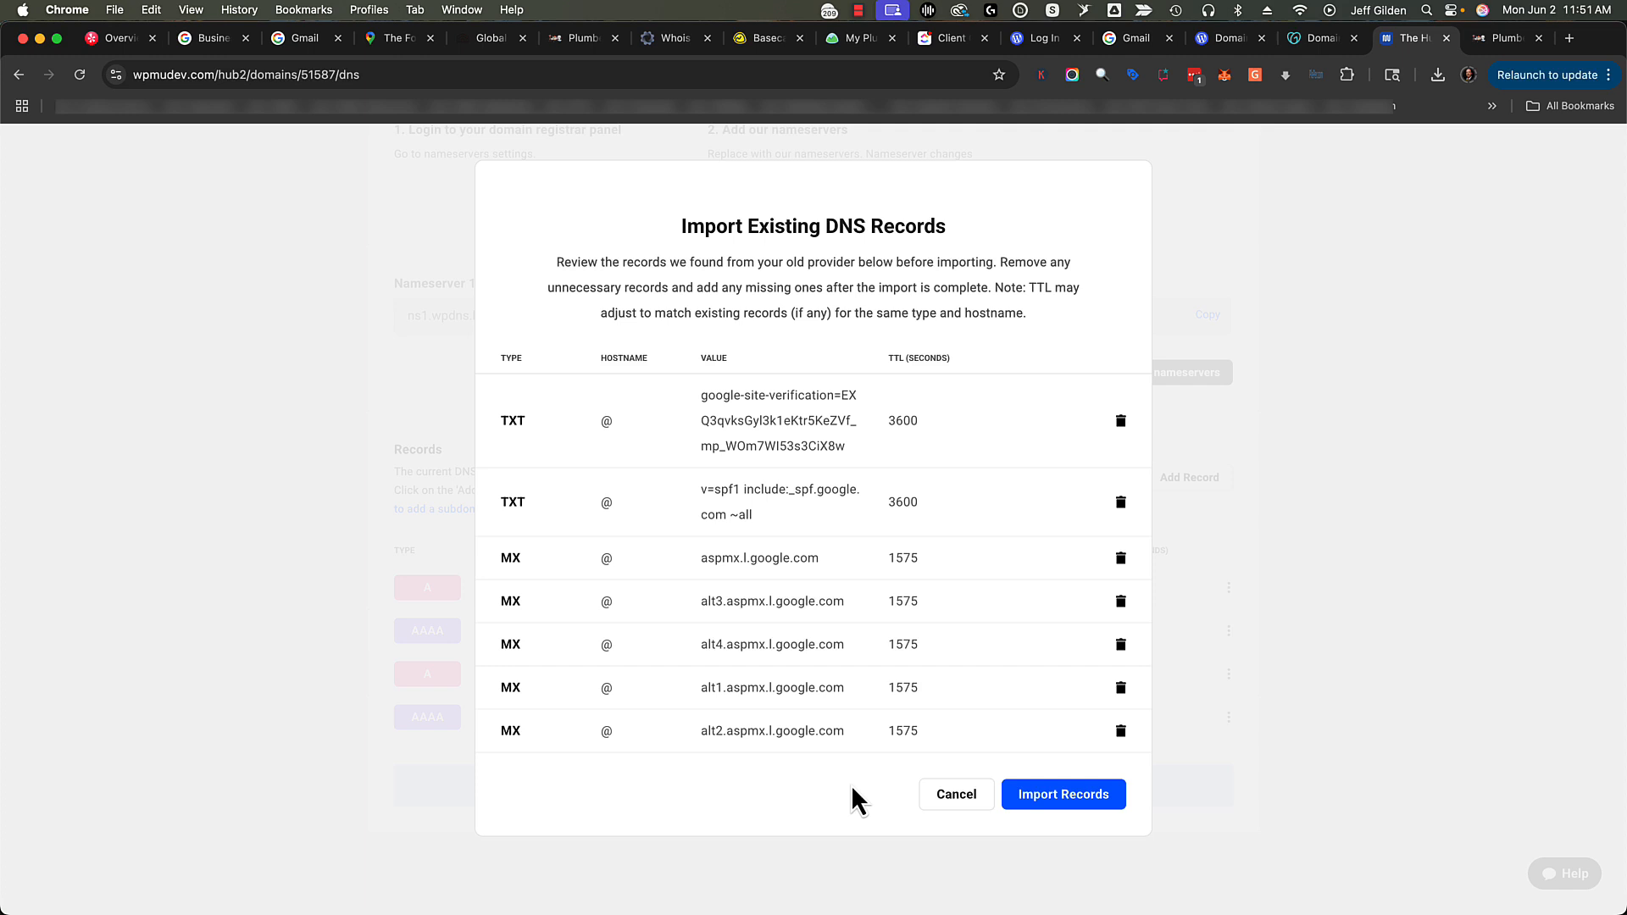
# Step: Import the remaining existing DNS records for myplumbingheroes.com and check them in the records list
pyautogui.click(1066, 795)
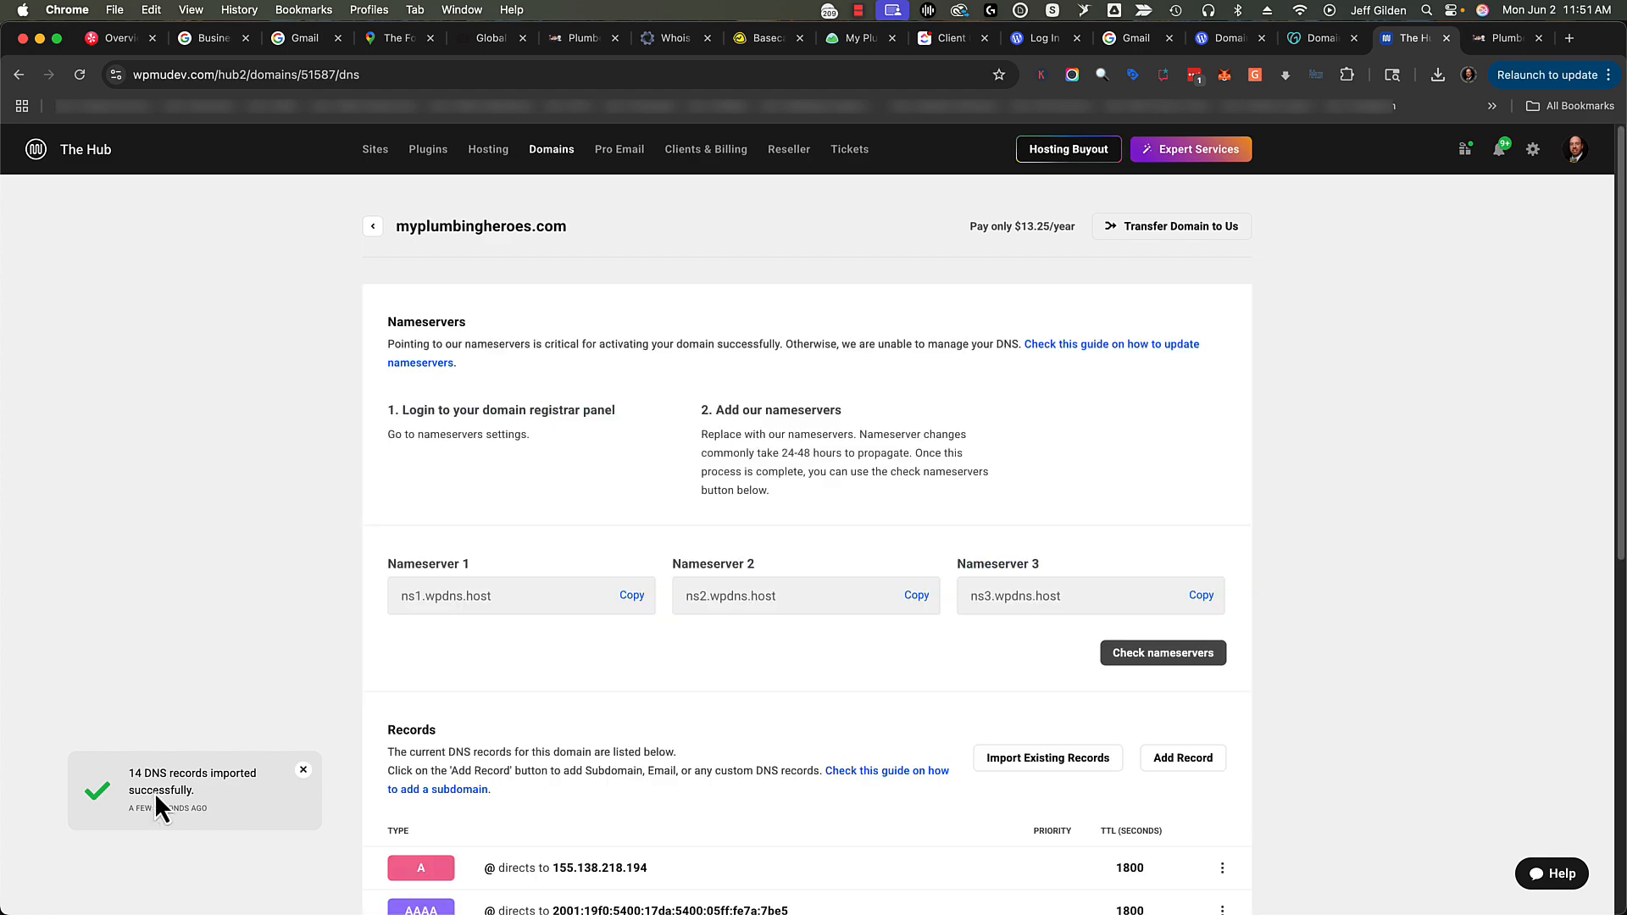
pyautogui.scroll(-5, 226, 588)
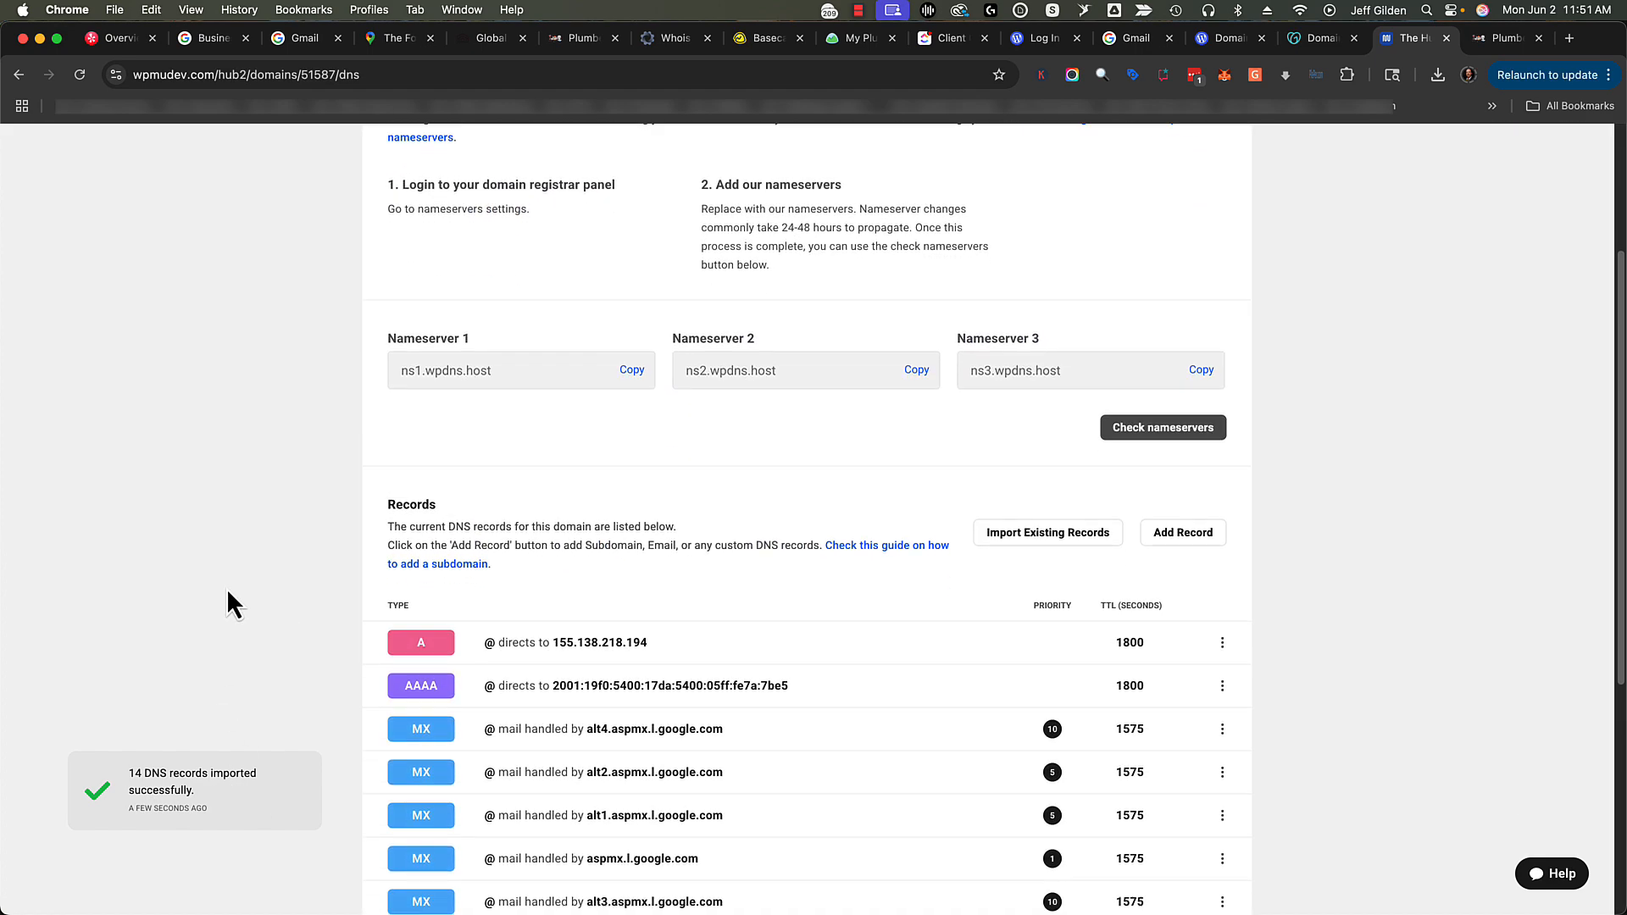
pyautogui.scroll(-2, 226, 589)
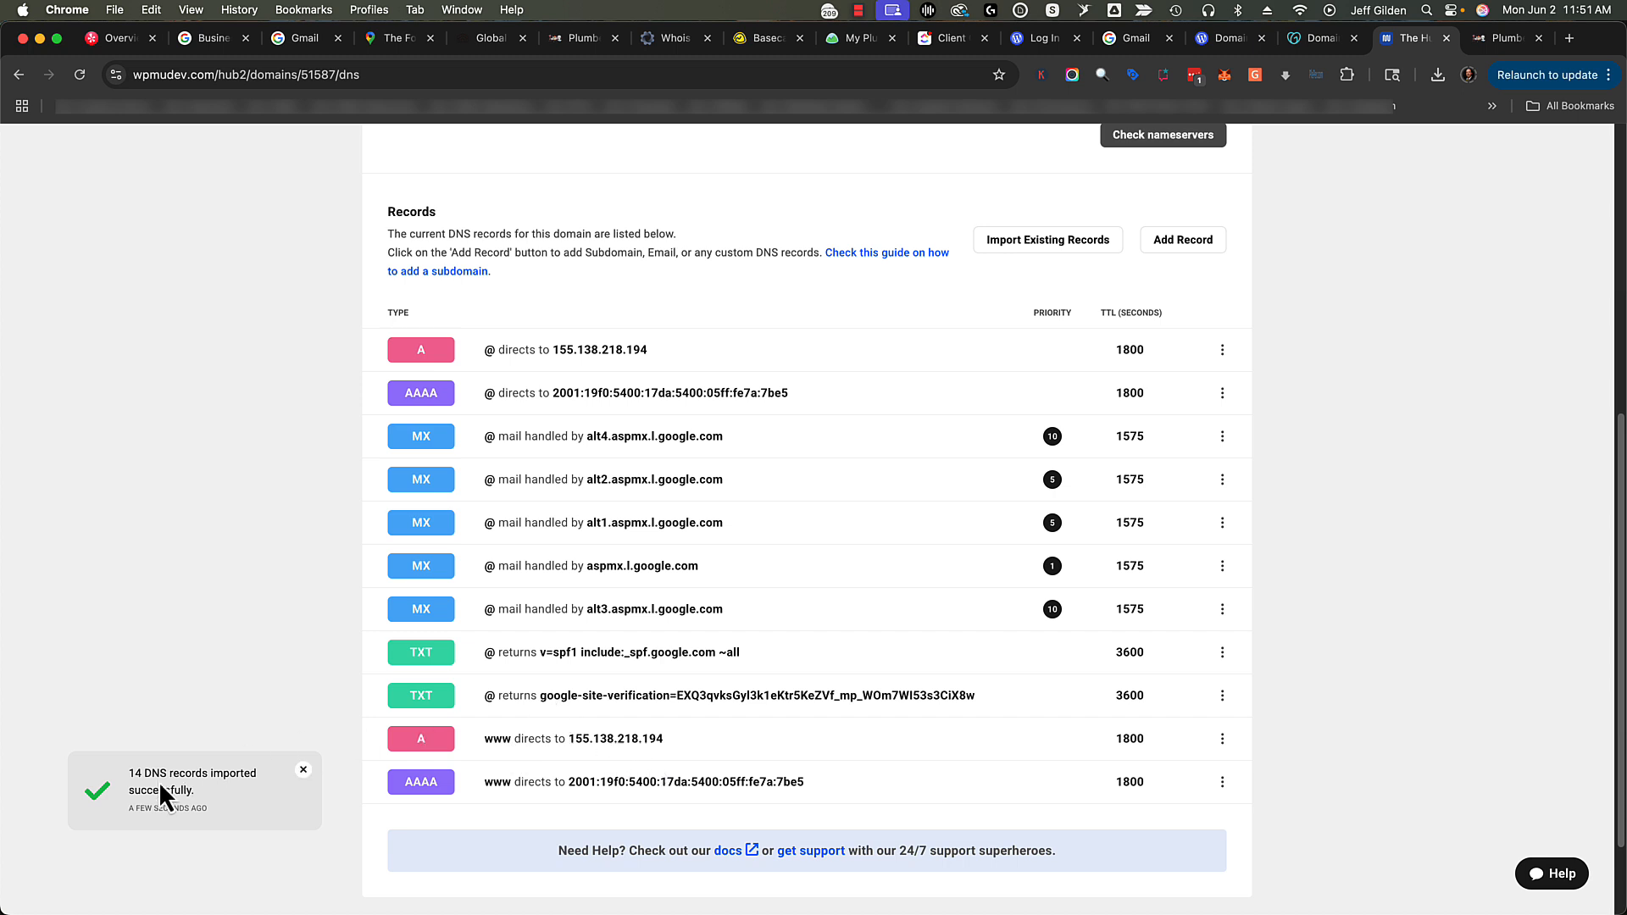
pyautogui.scroll(1, 217, 644)
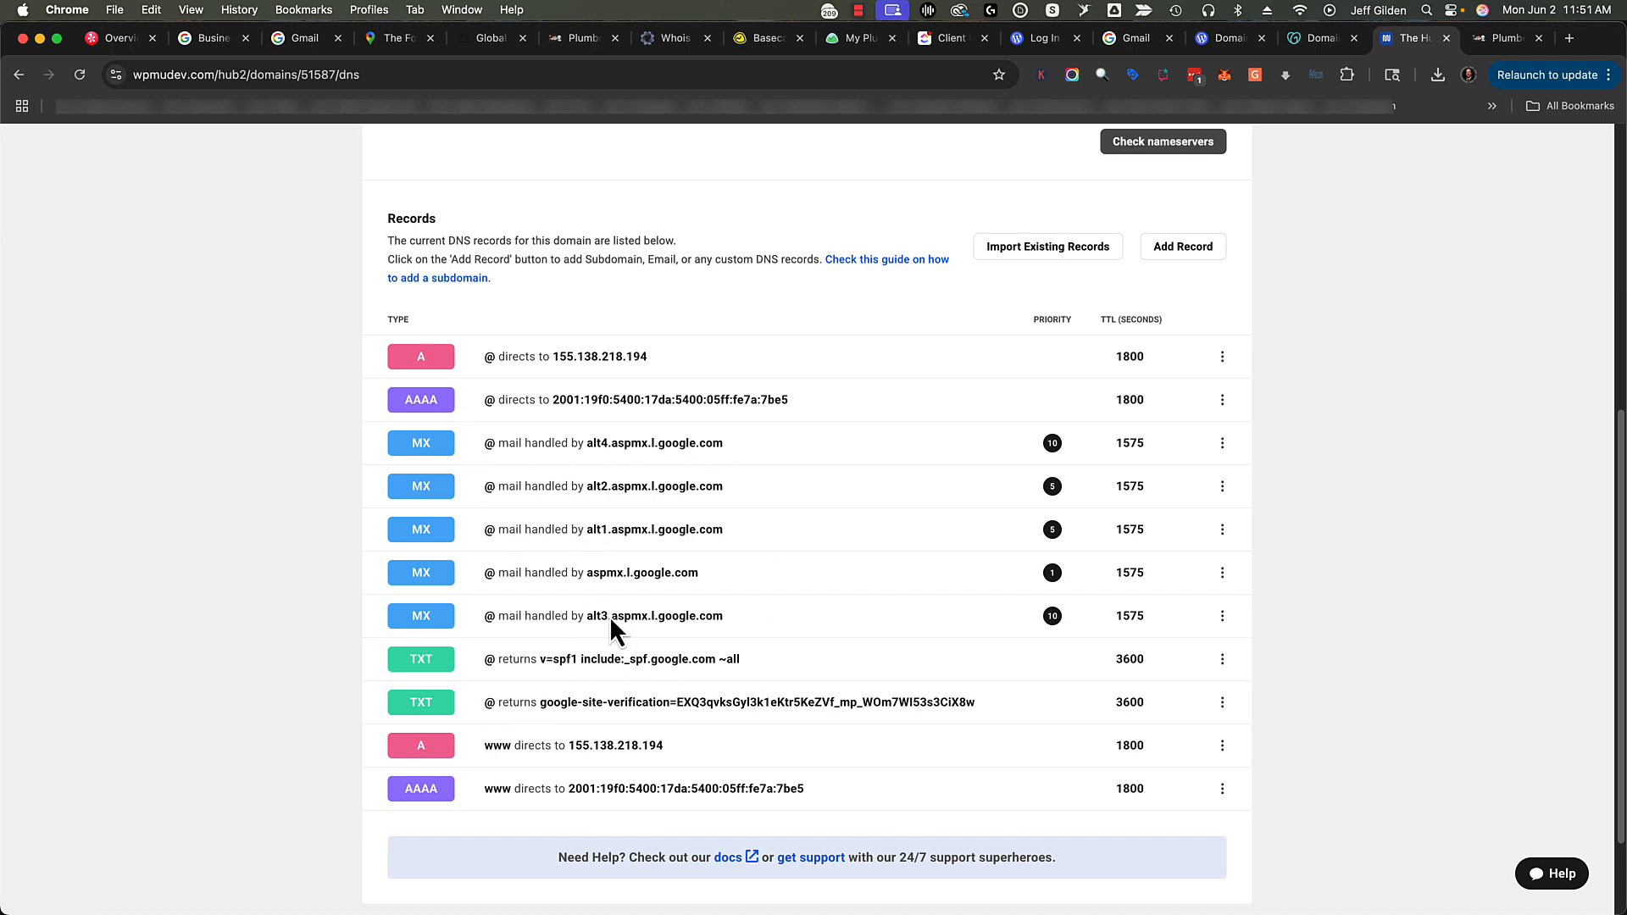
# Step: Review the three assigned nameservers and the imported Google MX records on the domain's DNS page
pyautogui.scroll(6, 609, 617)
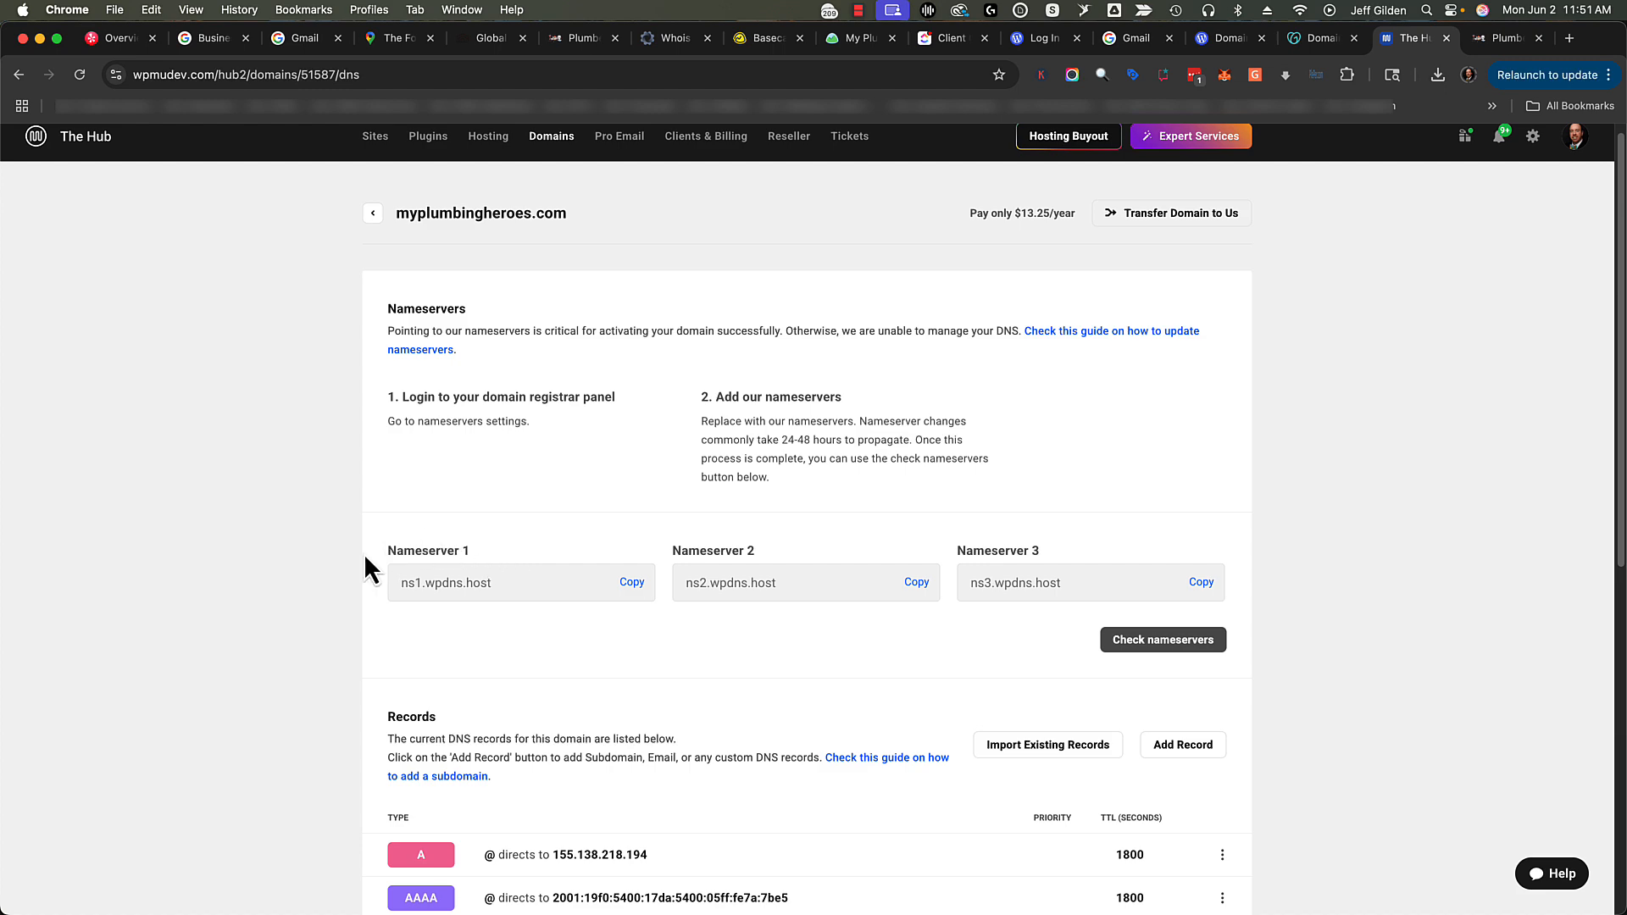
pyautogui.moveTo(365, 570); pyautogui.dragTo(1117, 551)
pyautogui.click(1169, 553)
pyautogui.scroll(-7, 1416, 683)
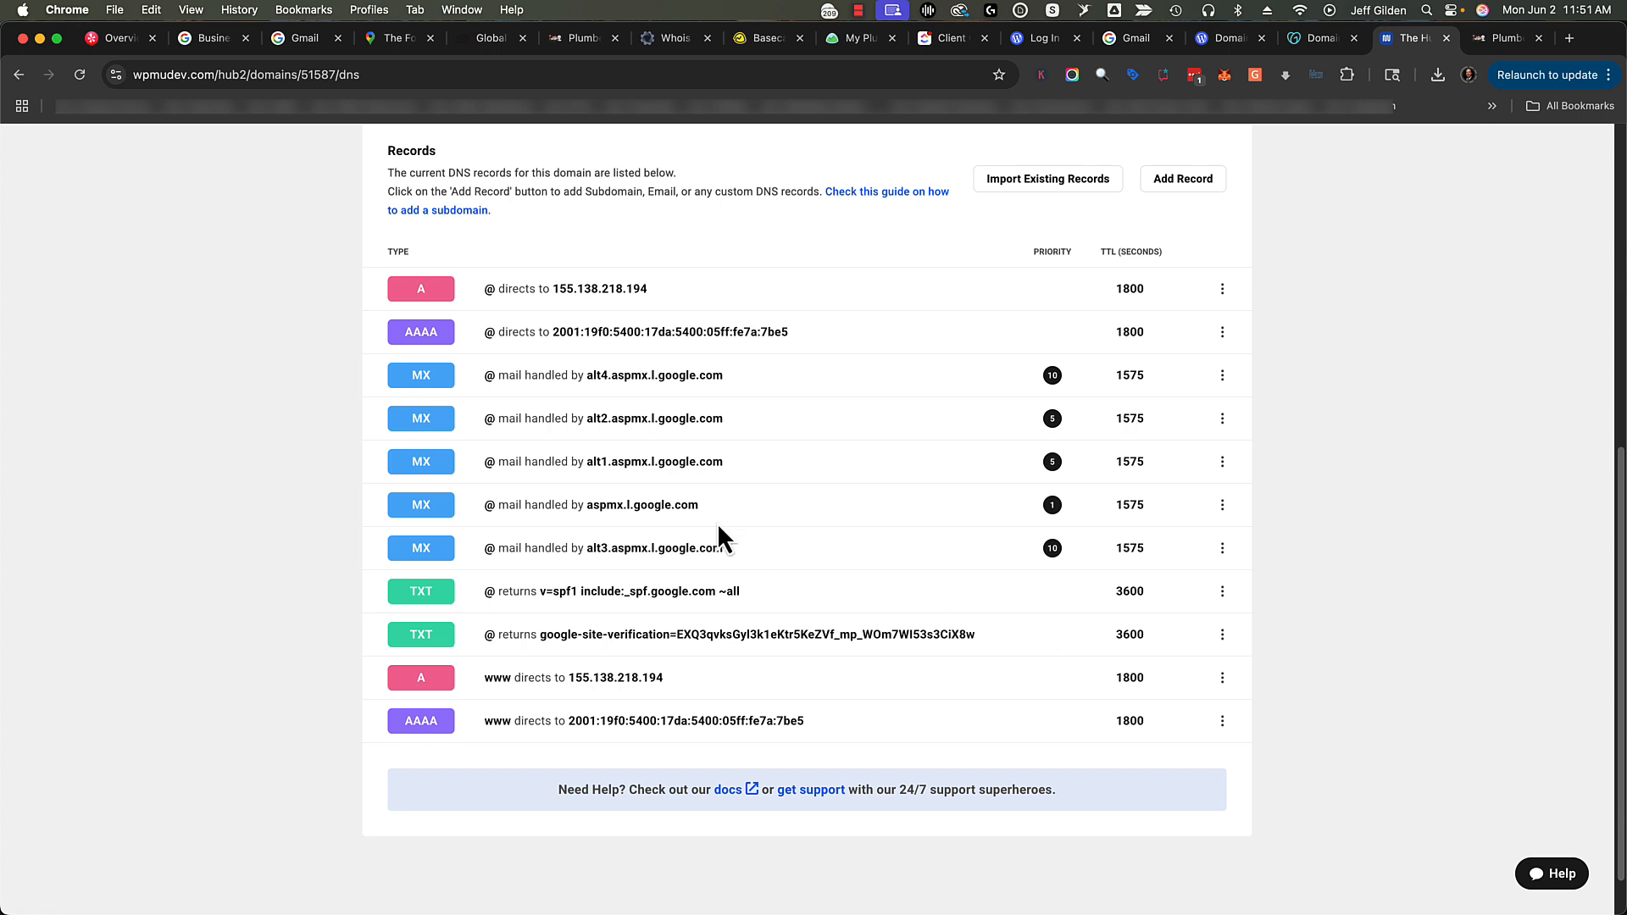
pyautogui.moveTo(436, 410); pyautogui.dragTo(781, 558)
pyautogui.click(1527, 572)
pyautogui.scroll(5, 1128, 373)
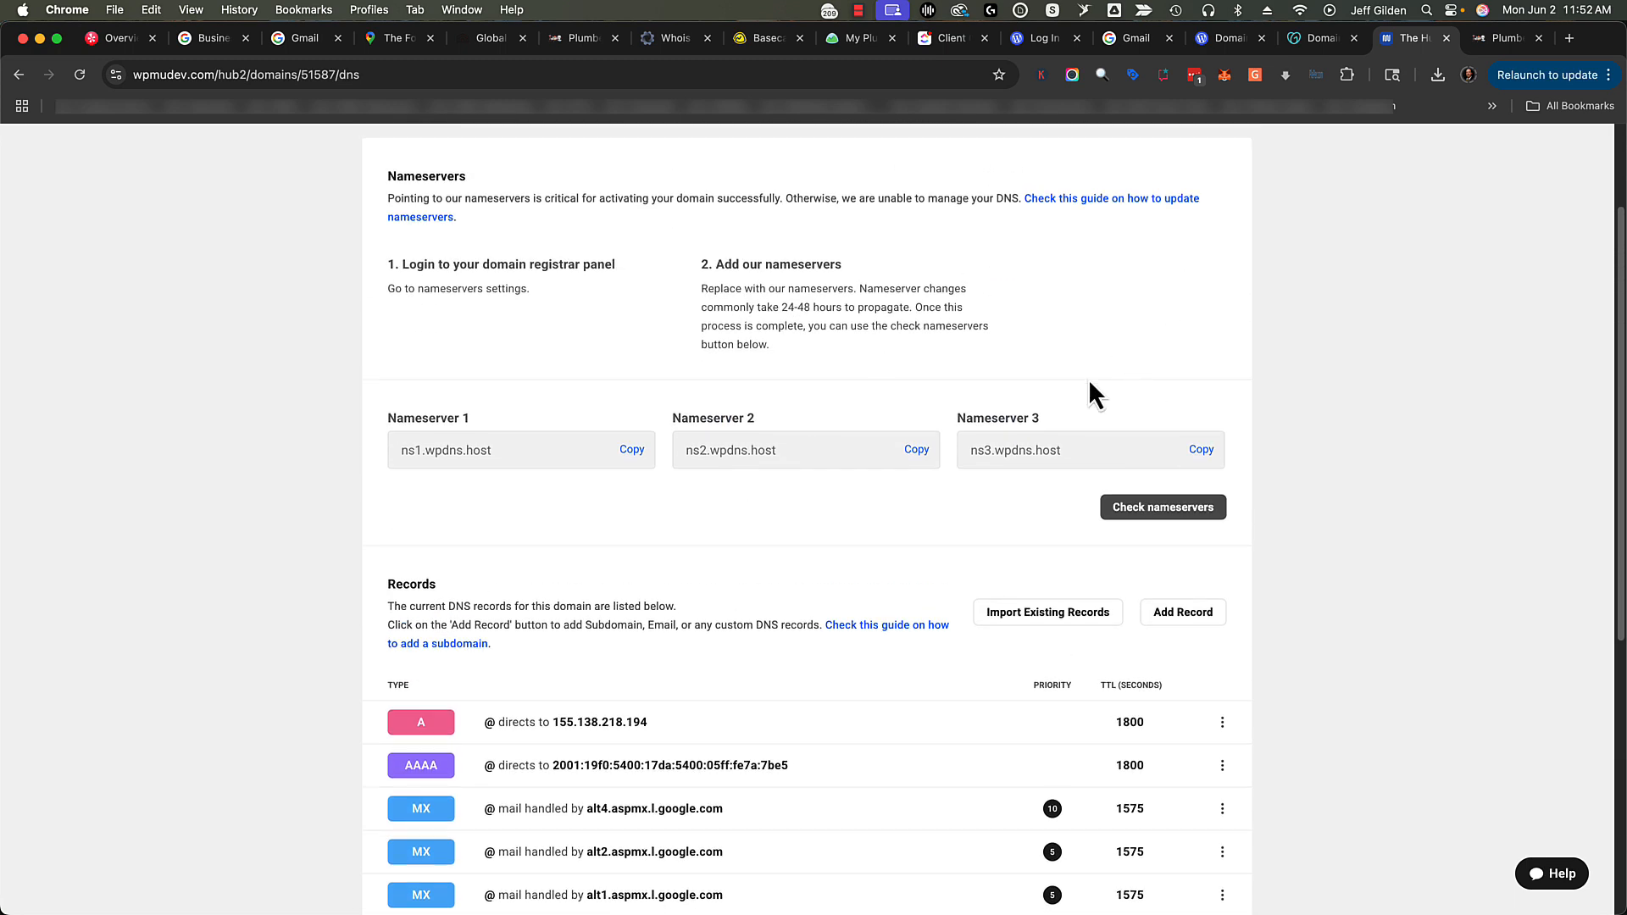
pyautogui.scroll(1, 1092, 377)
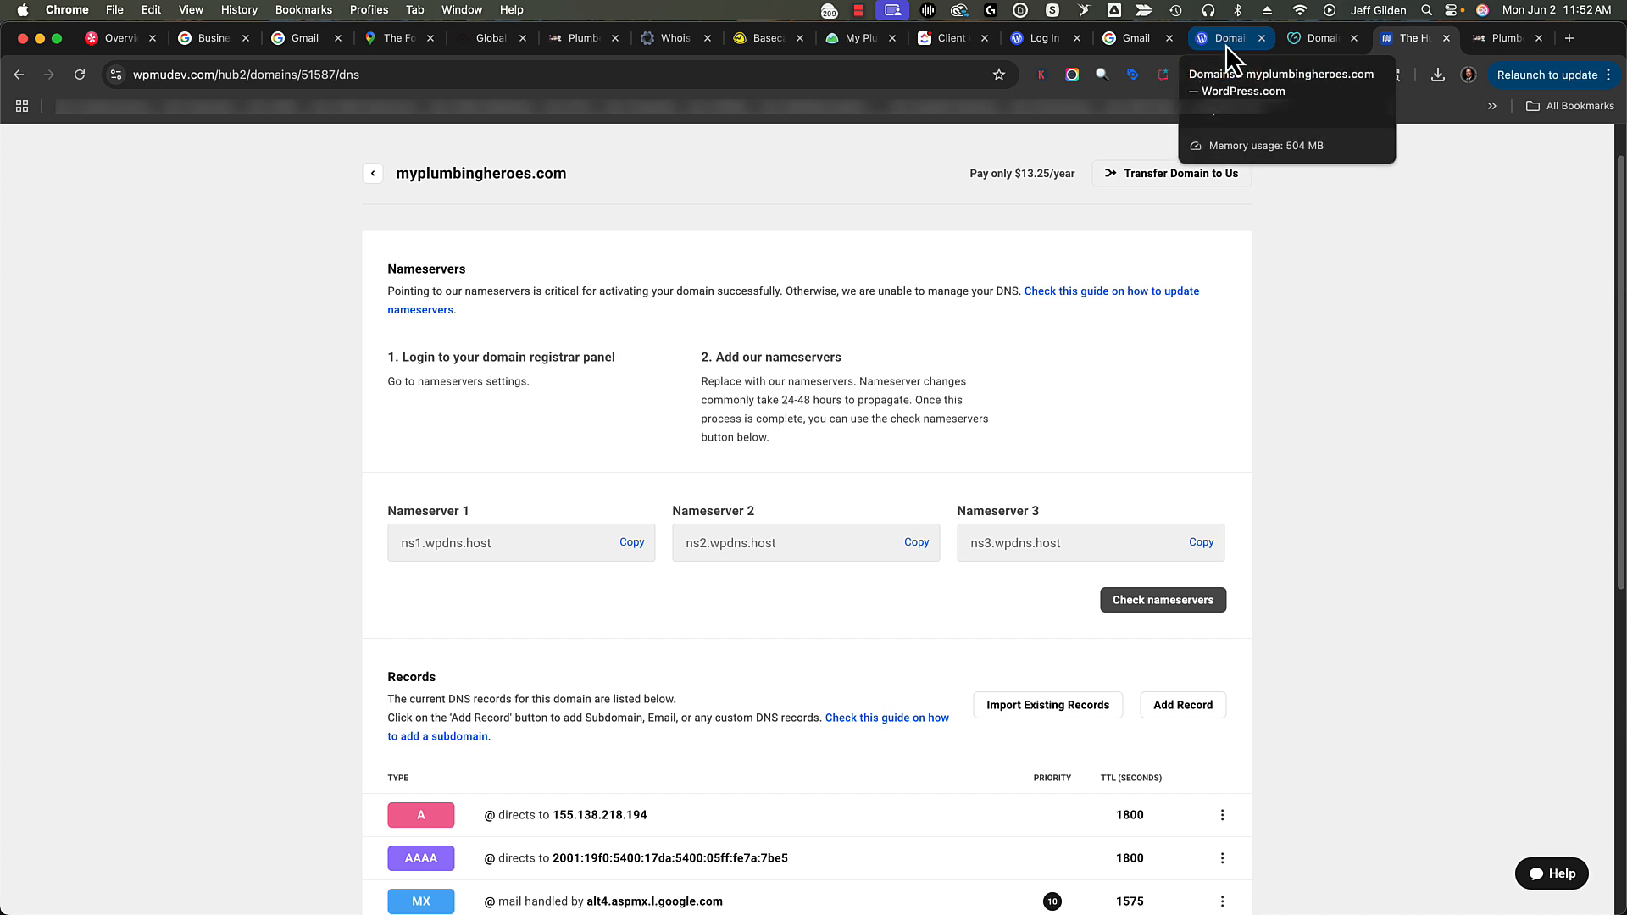
# Step: Copy Nameserver 1, switch to the WordPress.com domain settings and turn off the use of WordPress.com name servers
pyautogui.click(631, 544)
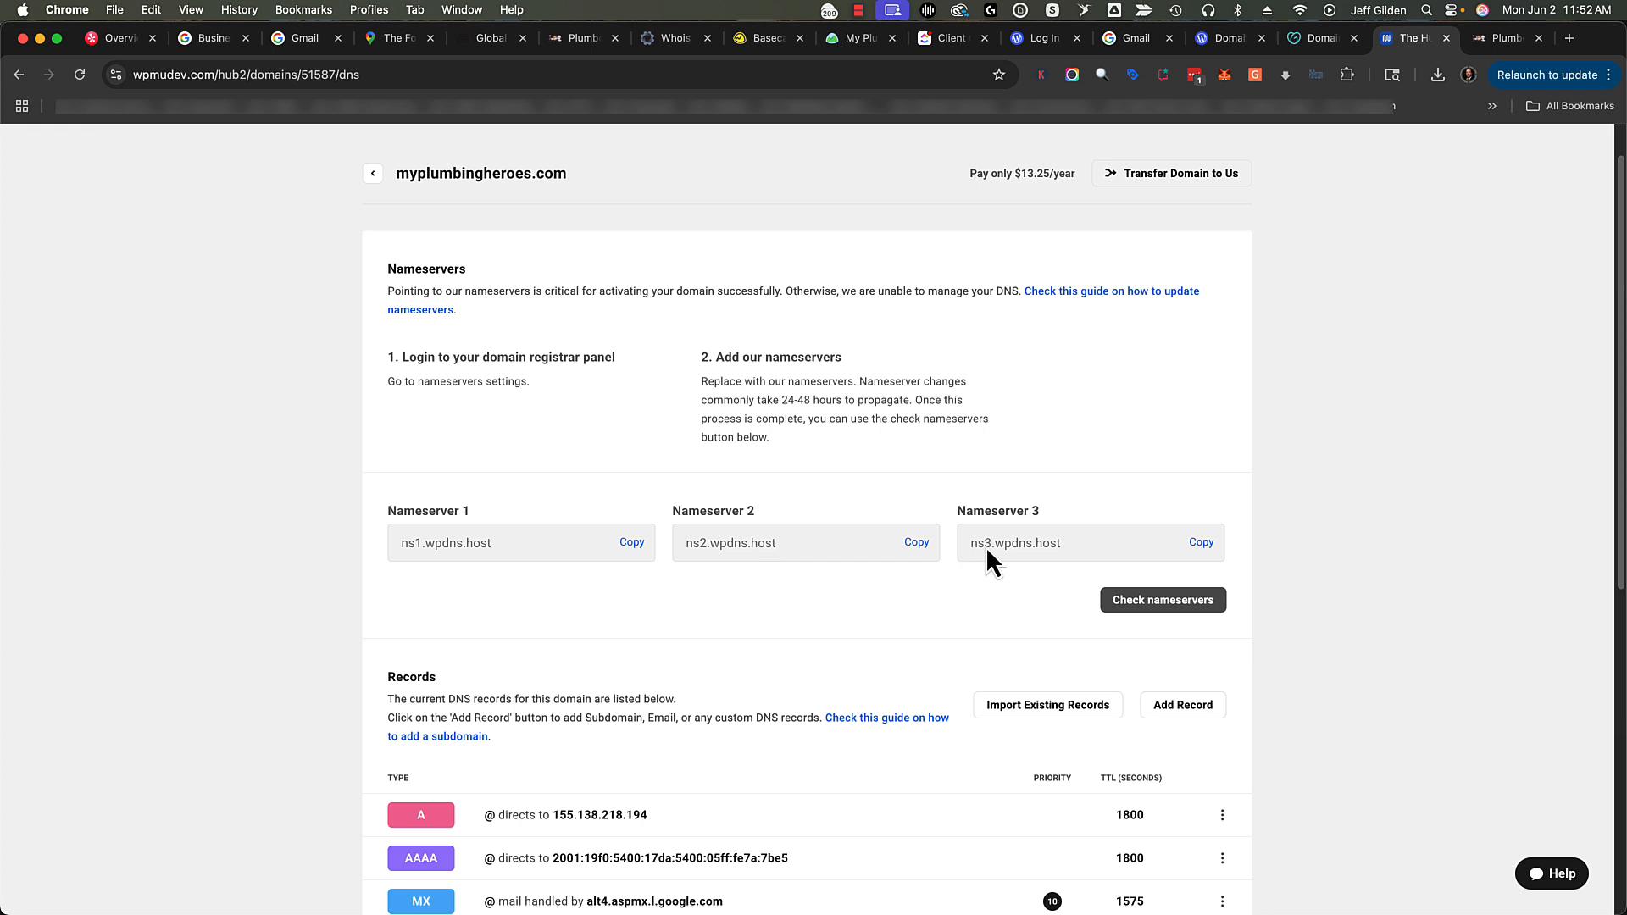
pyautogui.click(1221, 39)
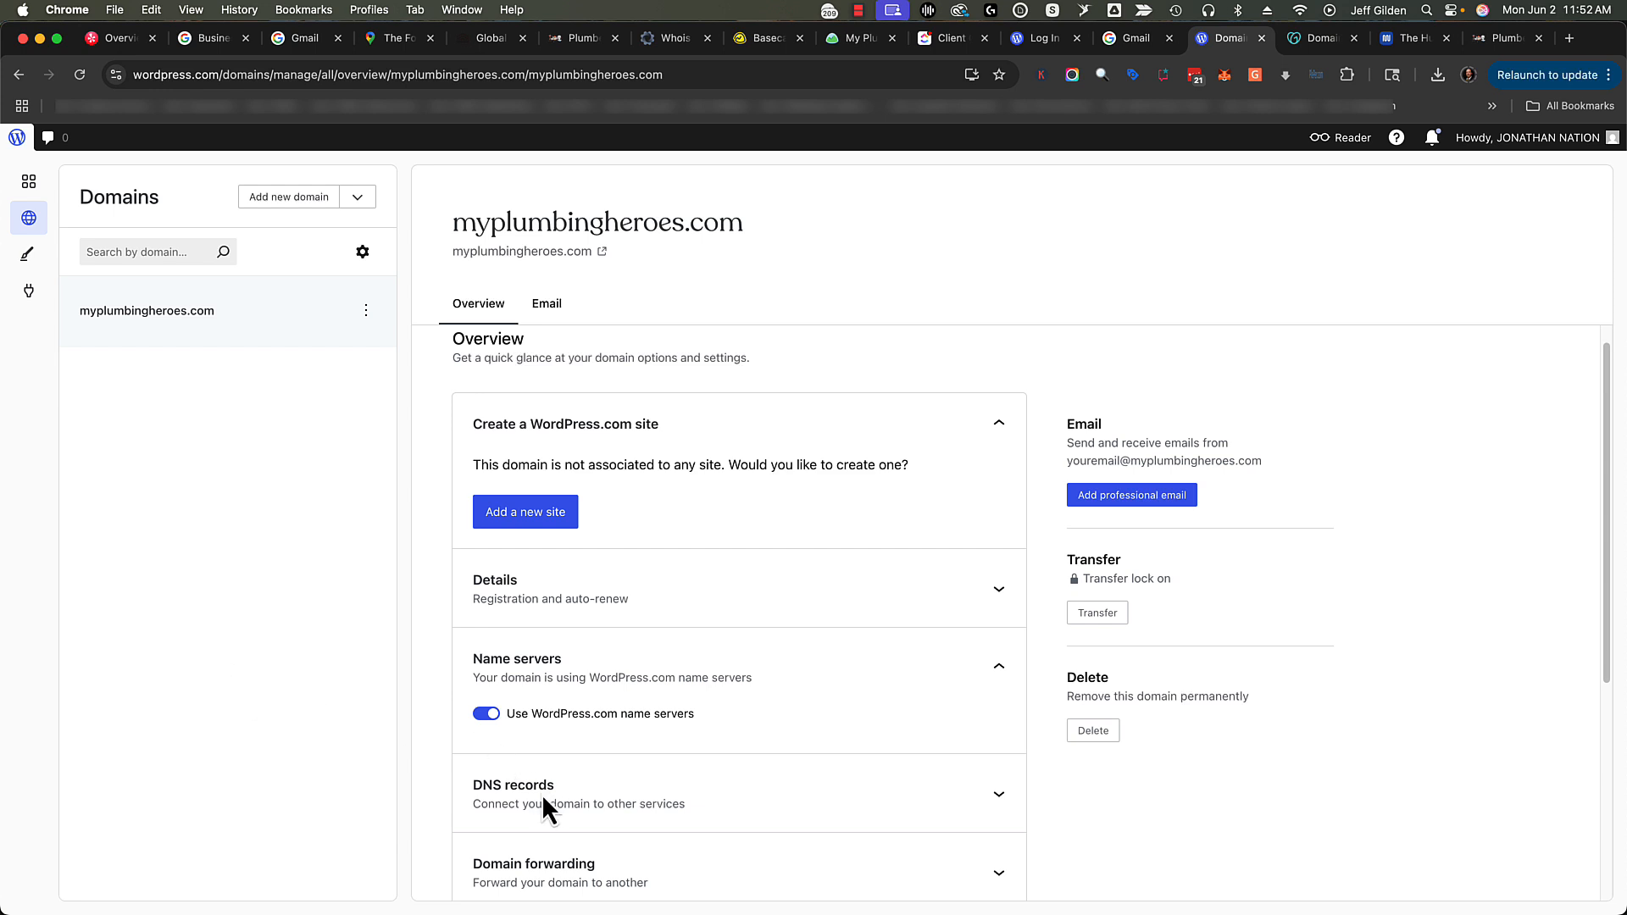
pyautogui.click(486, 714)
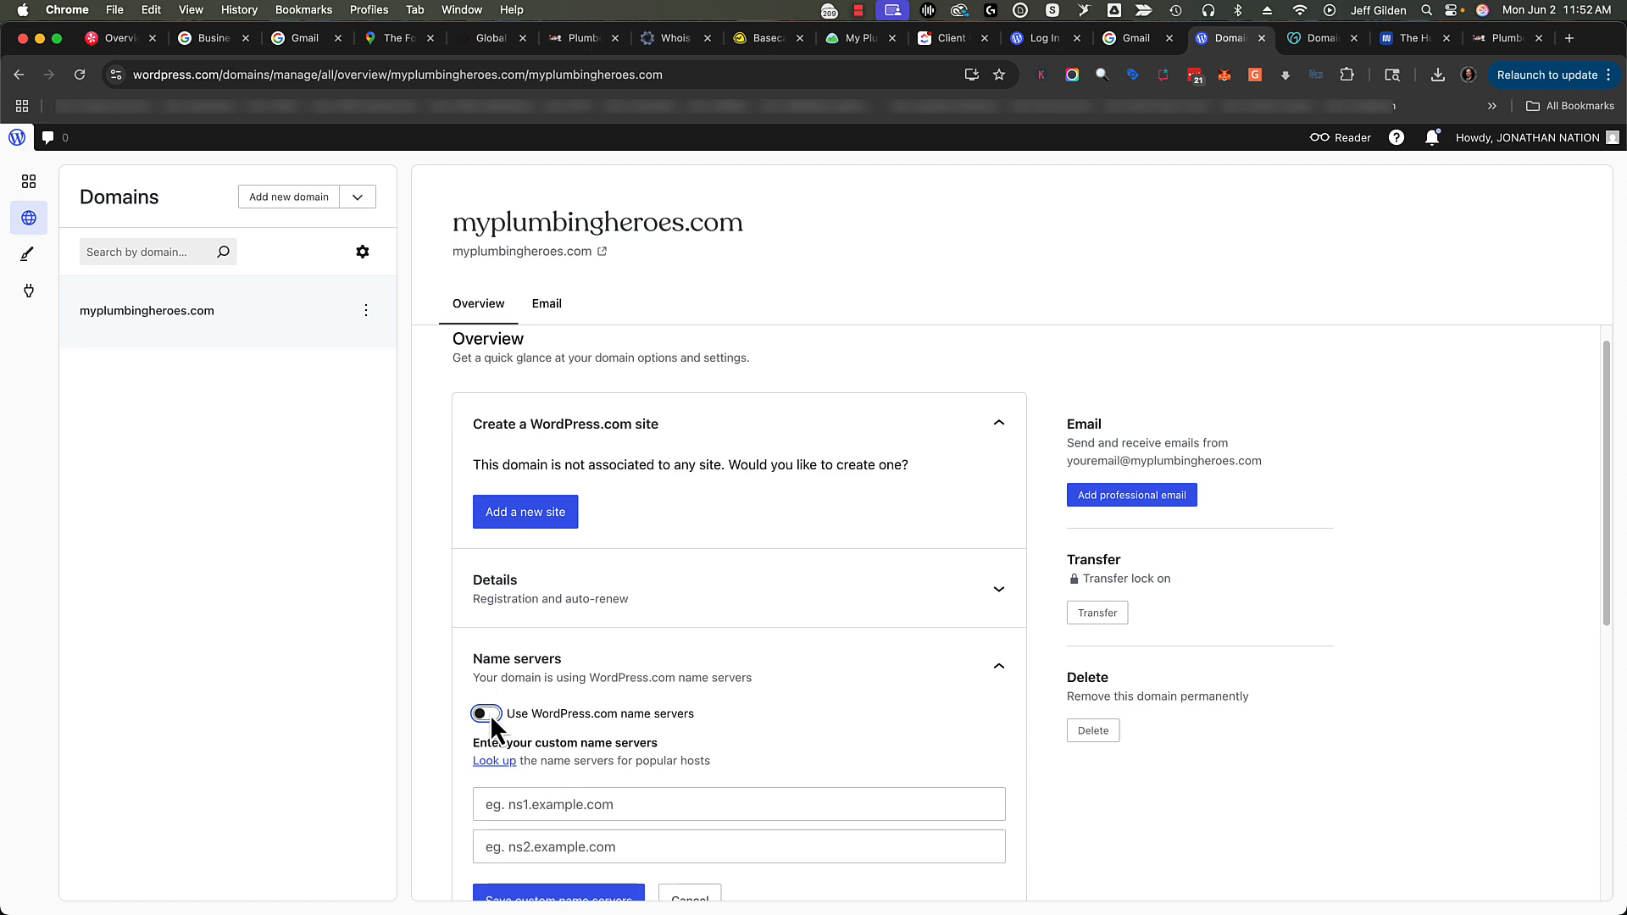
pyautogui.scroll(-3, 490, 714)
# Step: Enter ns1.wpdns.host in each of the first three custom name server fields
pyautogui.click(547, 583)
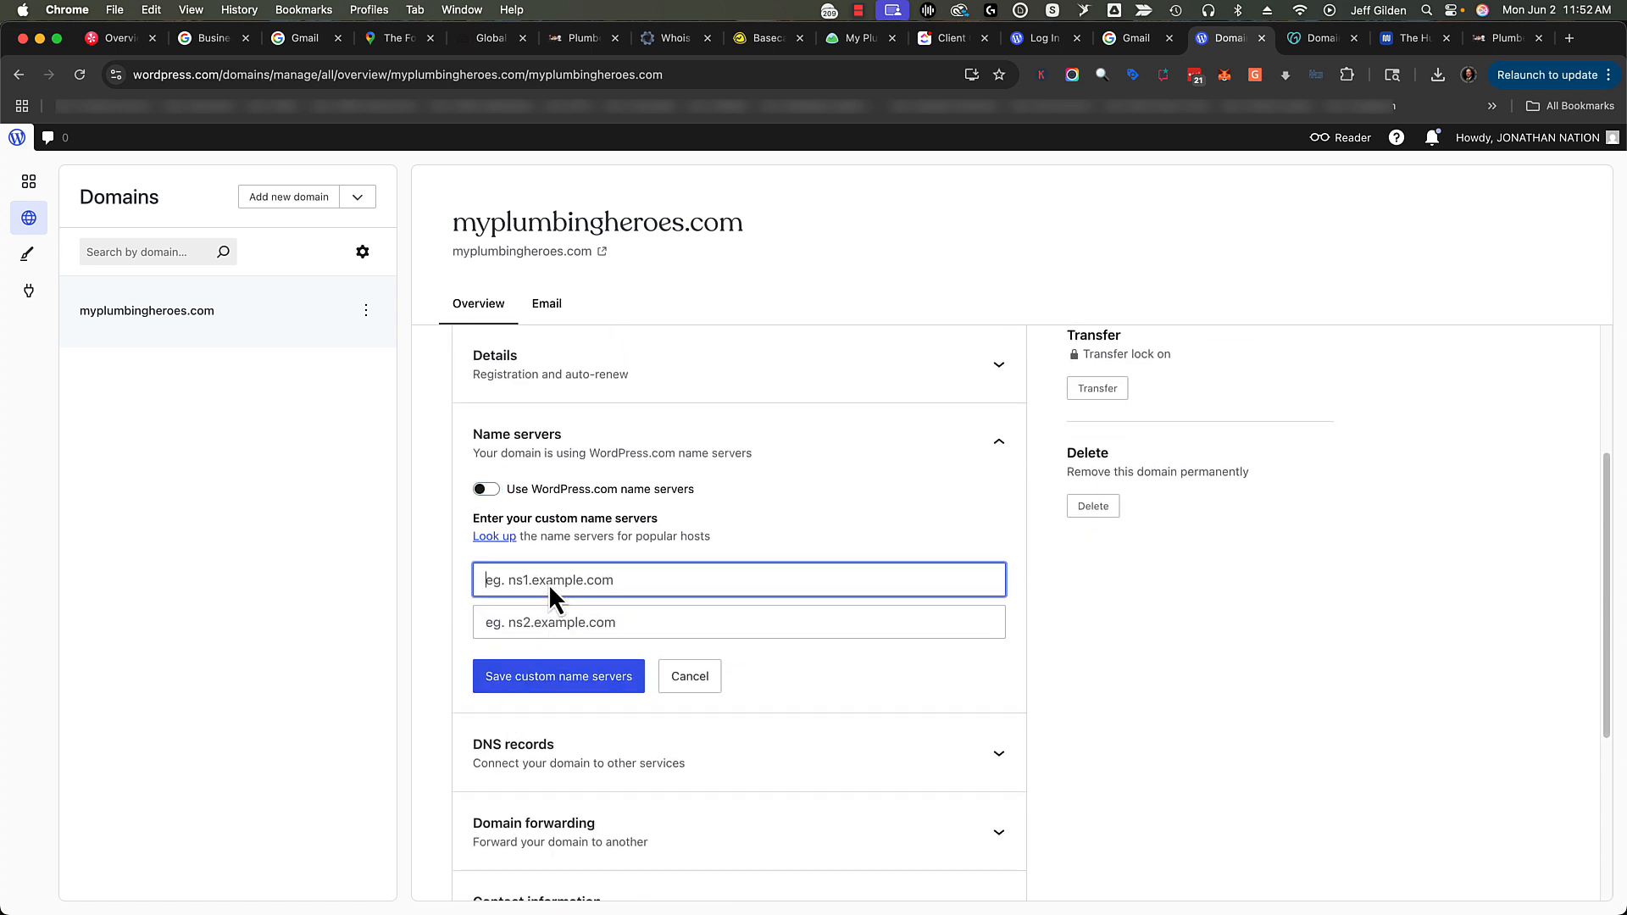
pyautogui.press('super+v')
pyautogui.click(546, 620)
pyautogui.press('super+v')
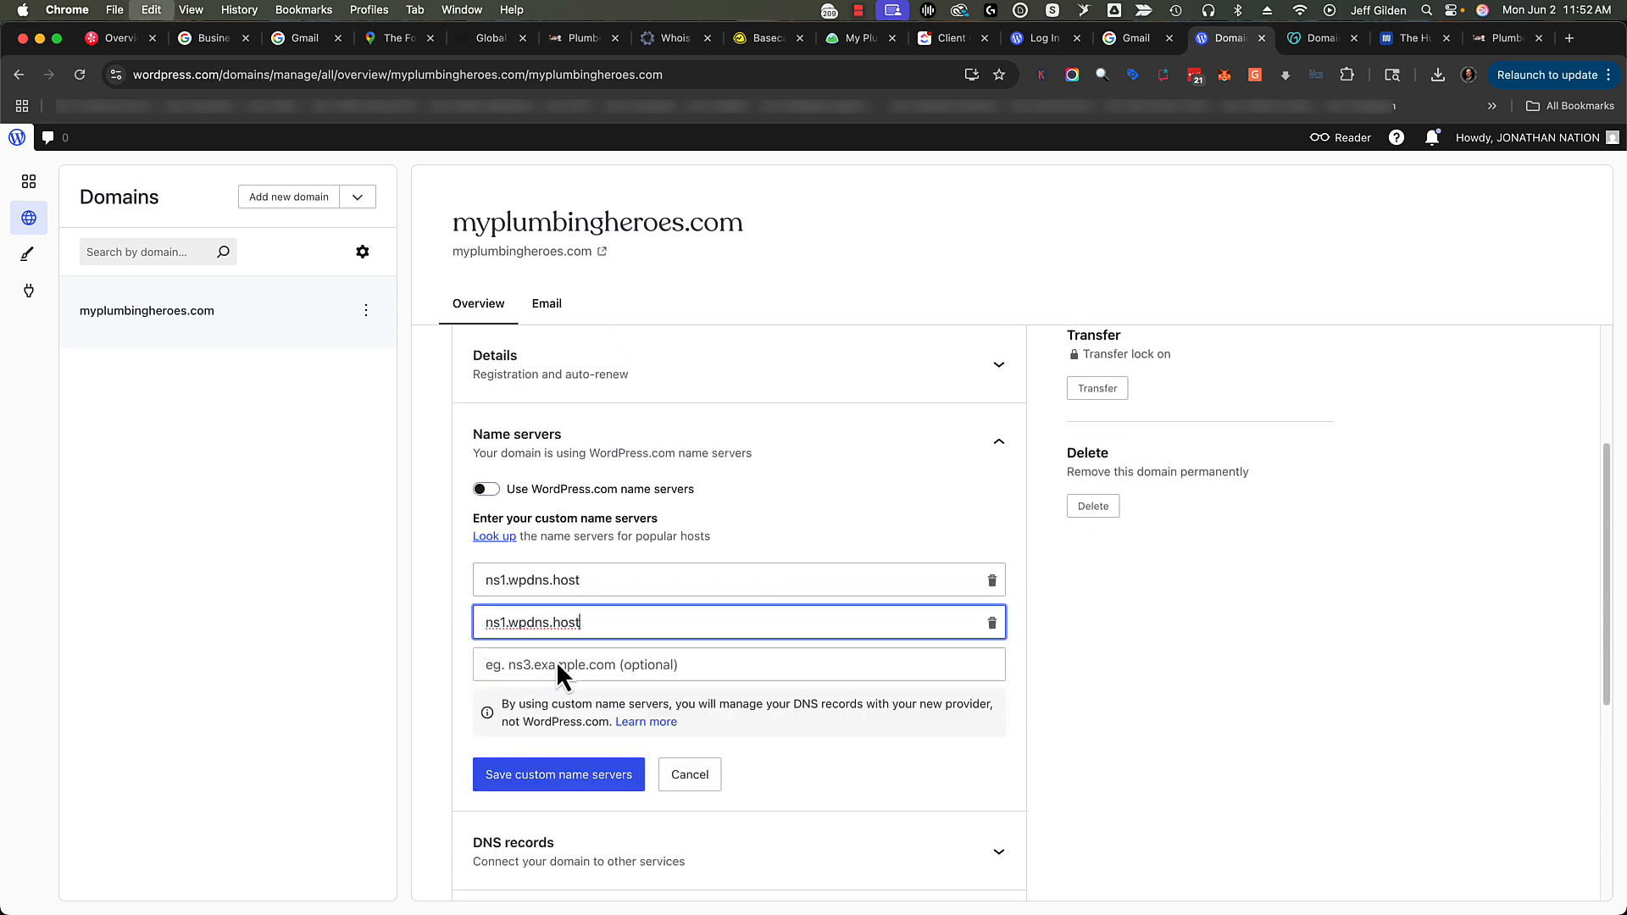
pyautogui.click(561, 668)
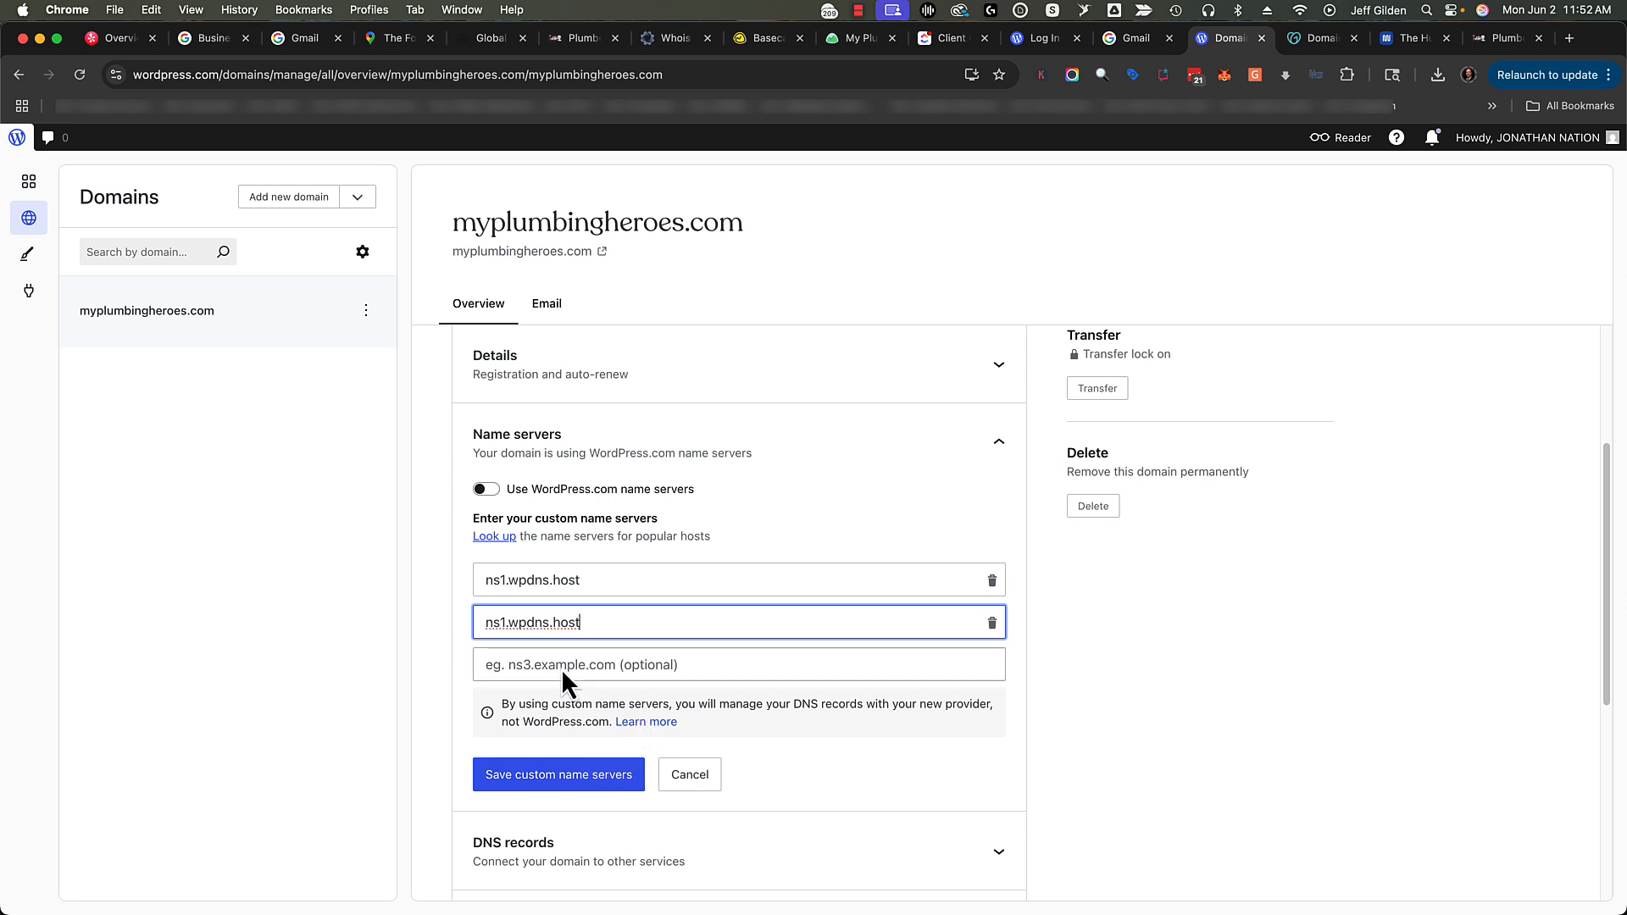
pyautogui.press('super+v')
# Step: Change the second name server to ns2.wpdns.host and the third to ns3.wpdns.host, and save the custom name servers
pyautogui.click(503, 623)
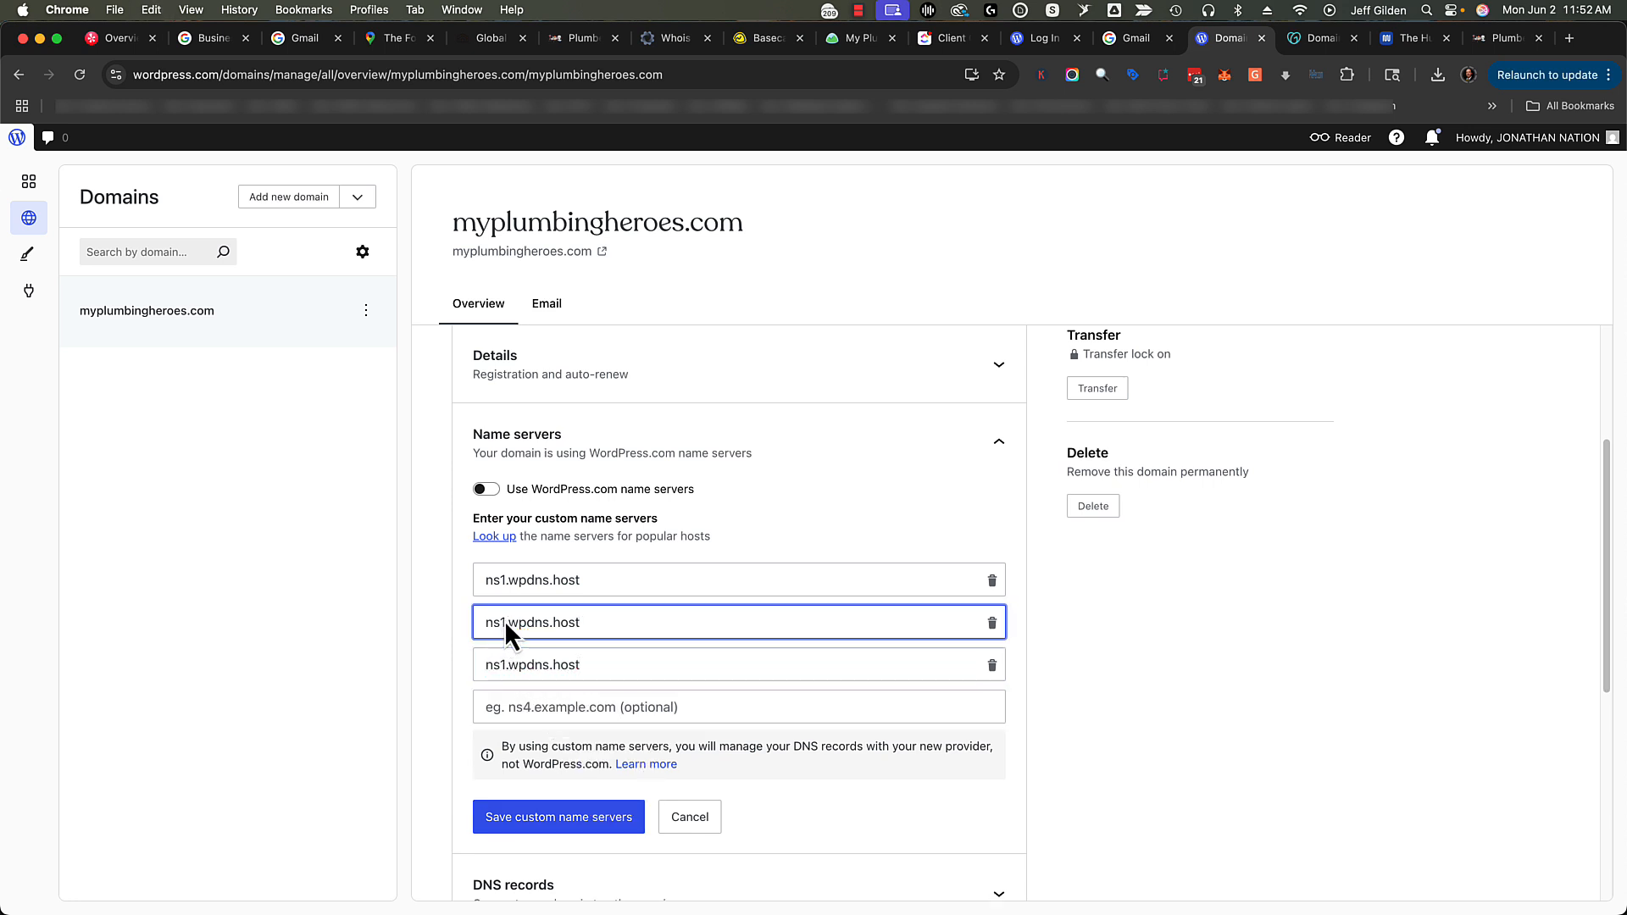
pyautogui.press('BackSpace')
pyautogui.write('2')
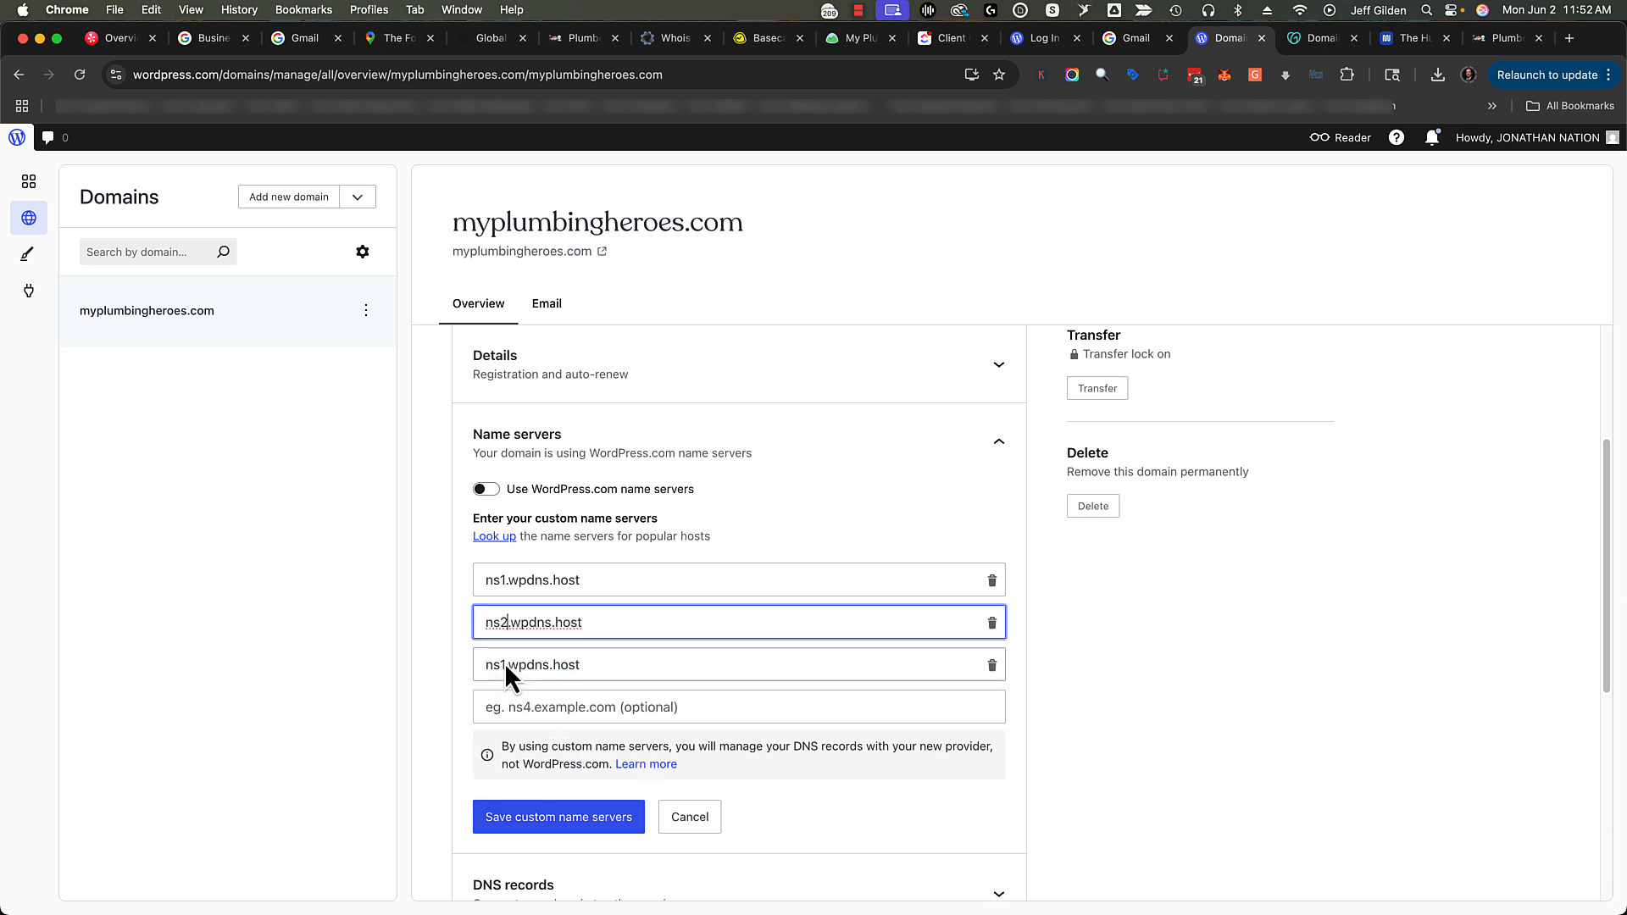
pyautogui.click(503, 663)
pyautogui.press('BackSpace')
pyautogui.write('3')
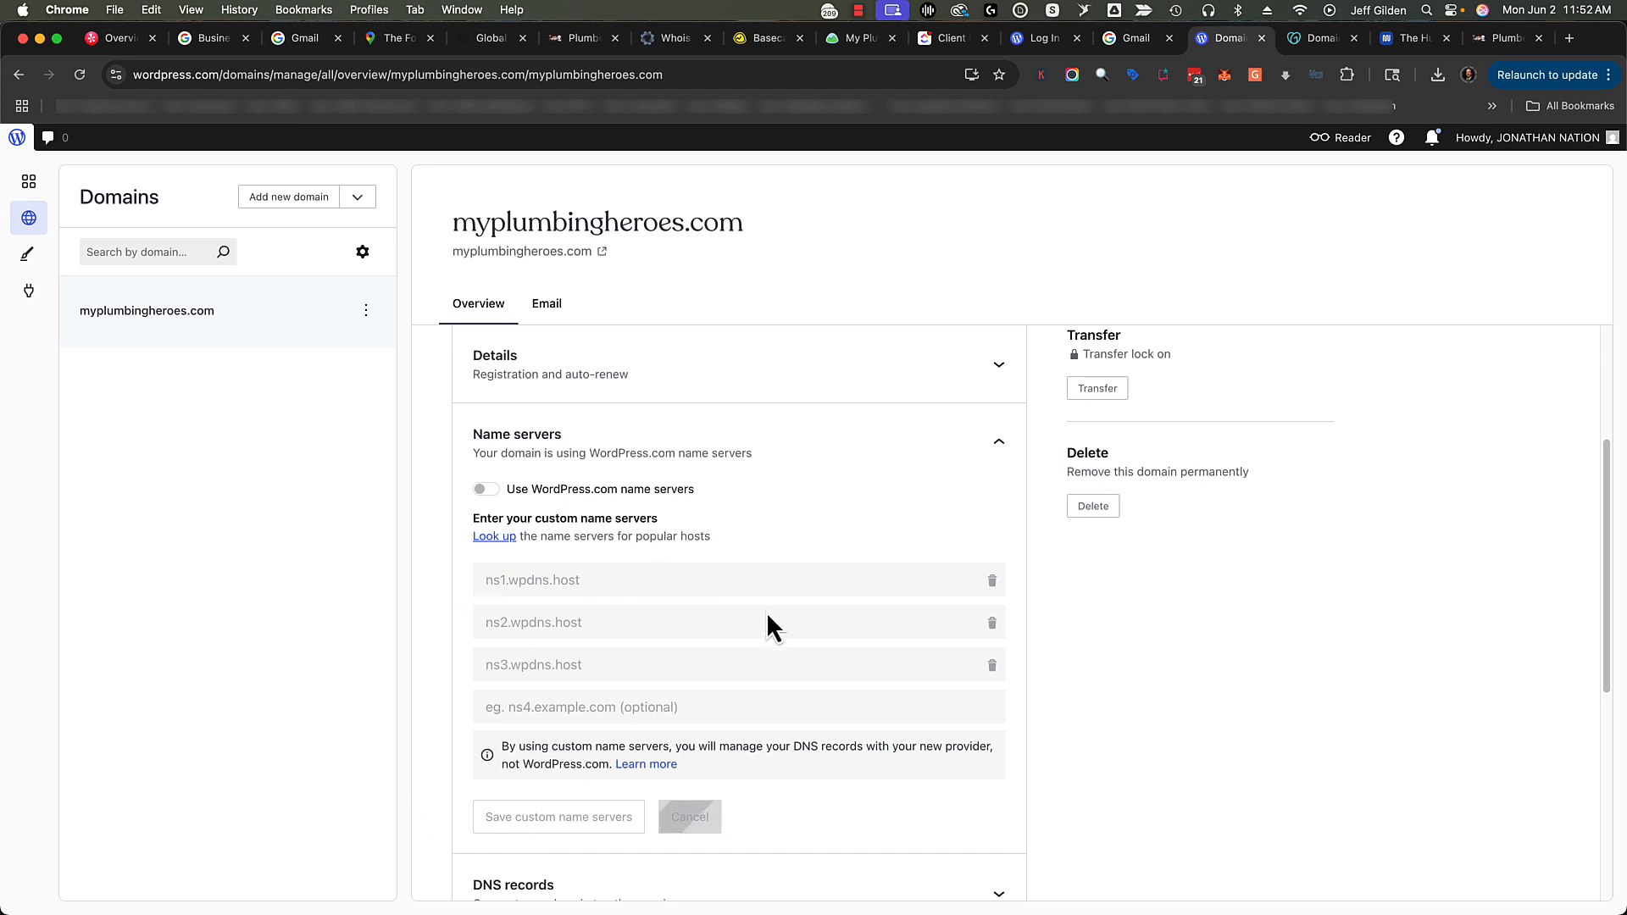
# Step: Switch back to The Hub and check the nameserver status of myplumbingheroes.com in the connected domains list
pyautogui.click(1414, 38)
pyautogui.scroll(-5, 592, 718)
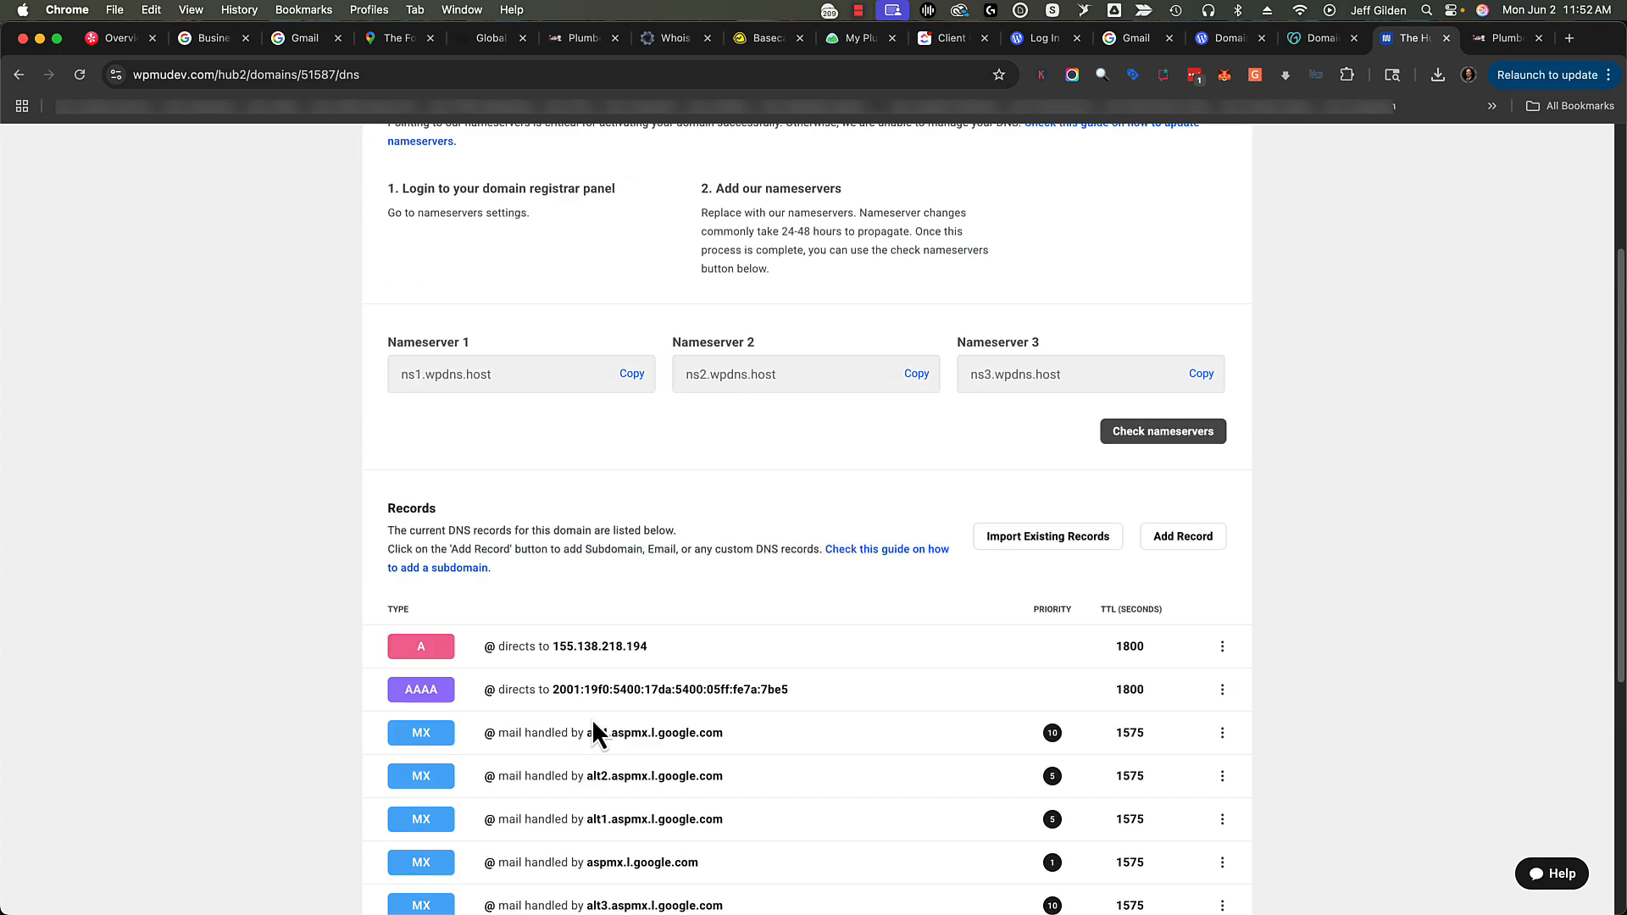
pyautogui.scroll(6, 594, 718)
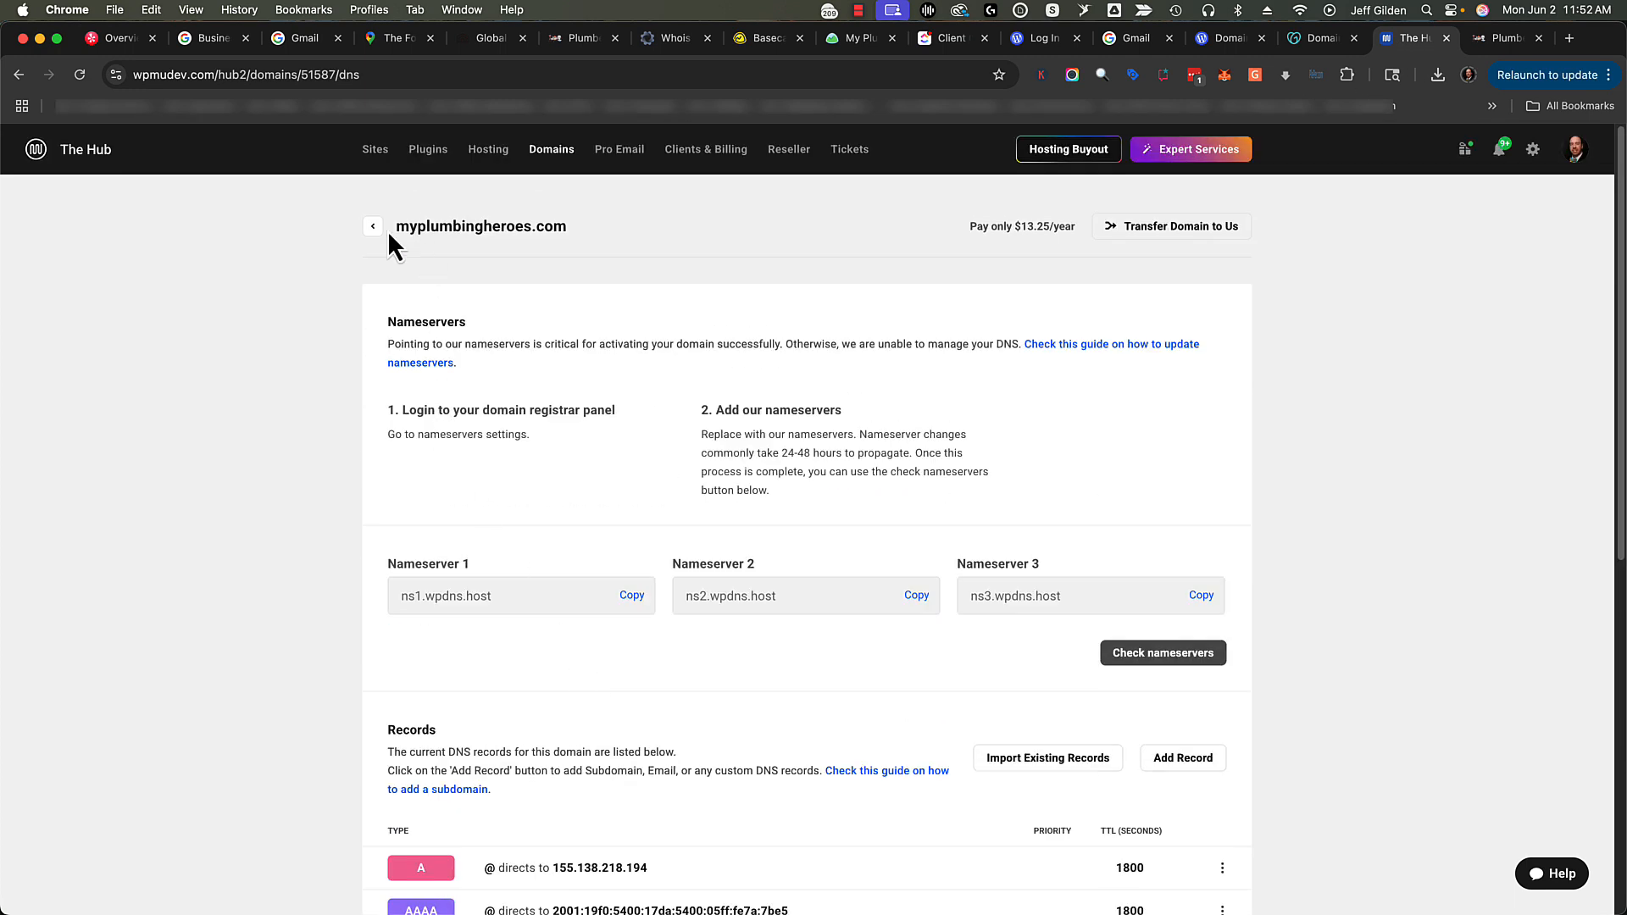
pyautogui.click(373, 226)
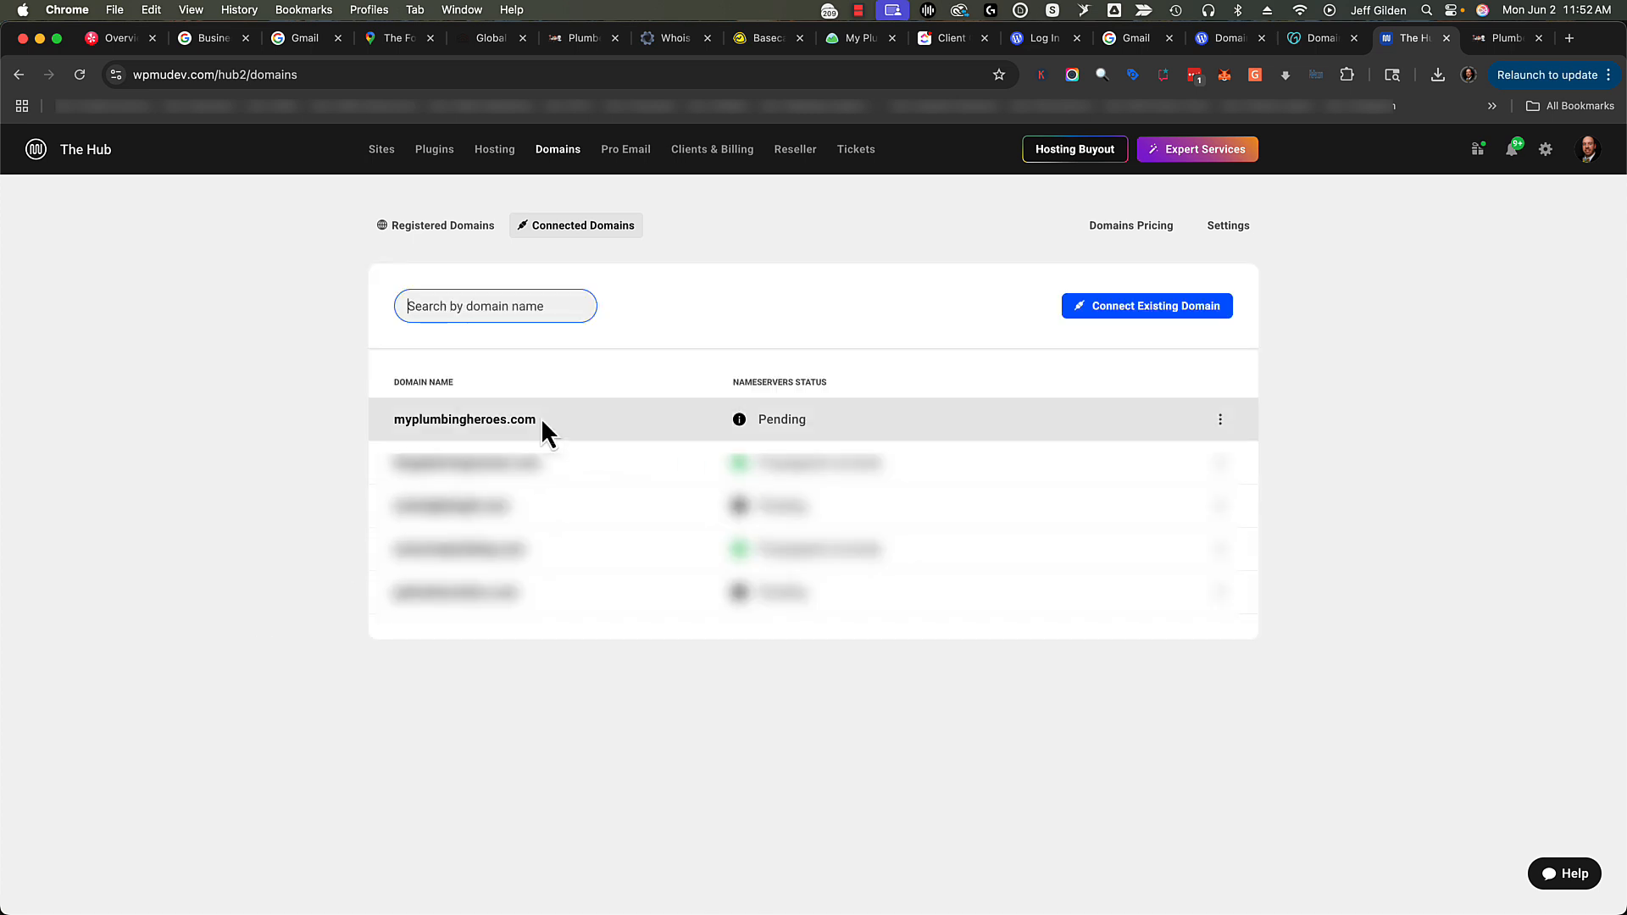
pyautogui.click(618, 428)
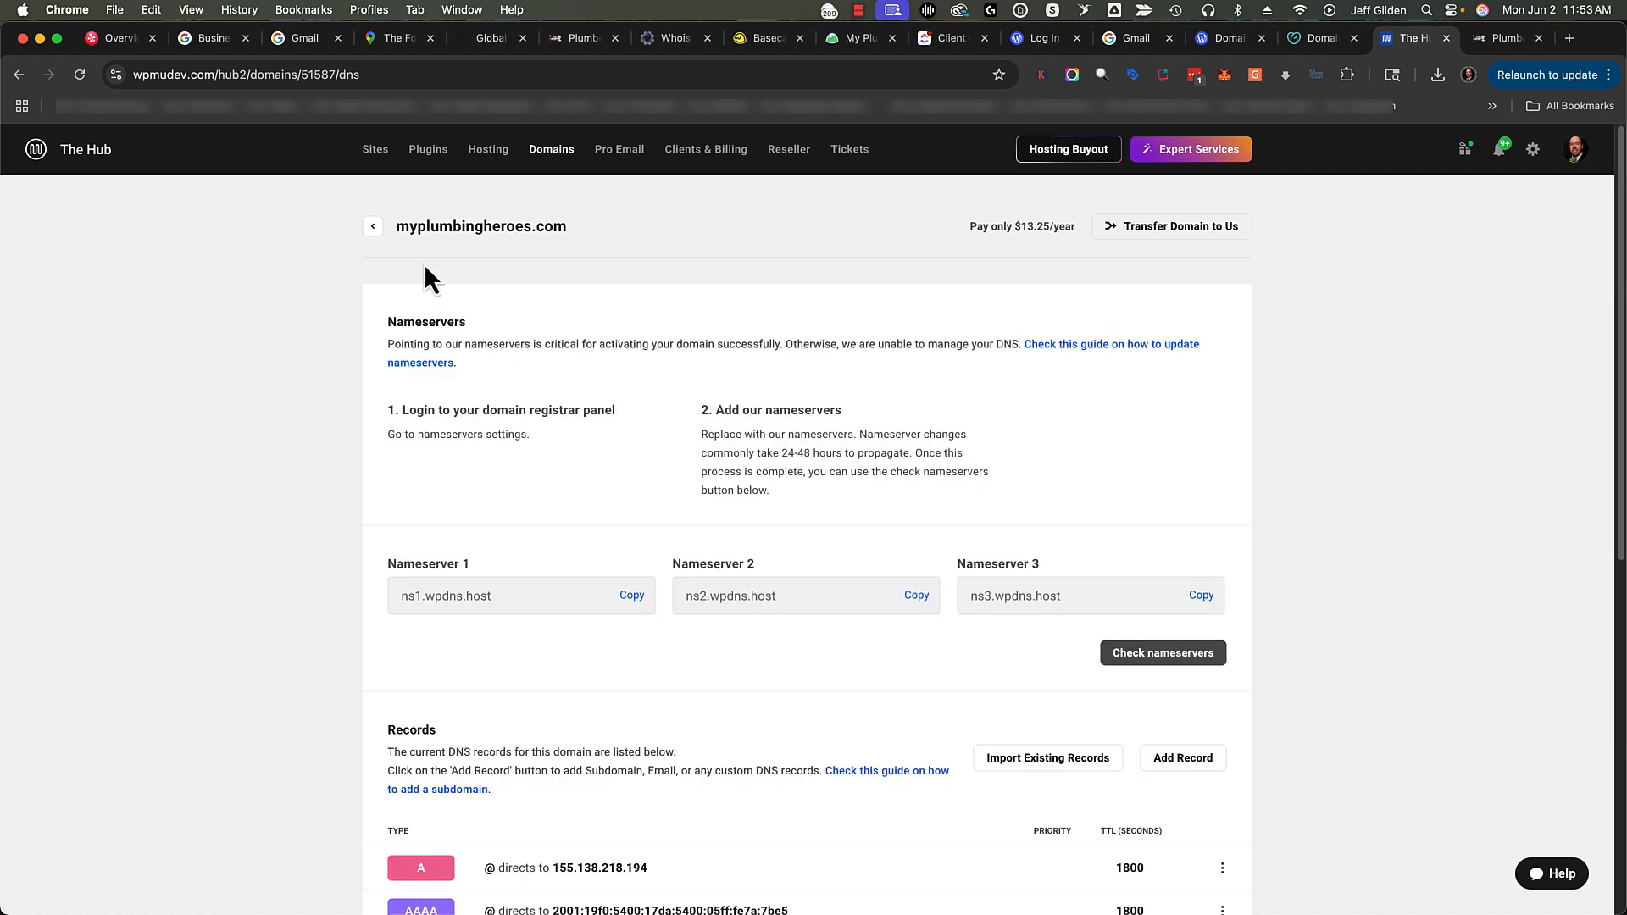
pyautogui.click(374, 224)
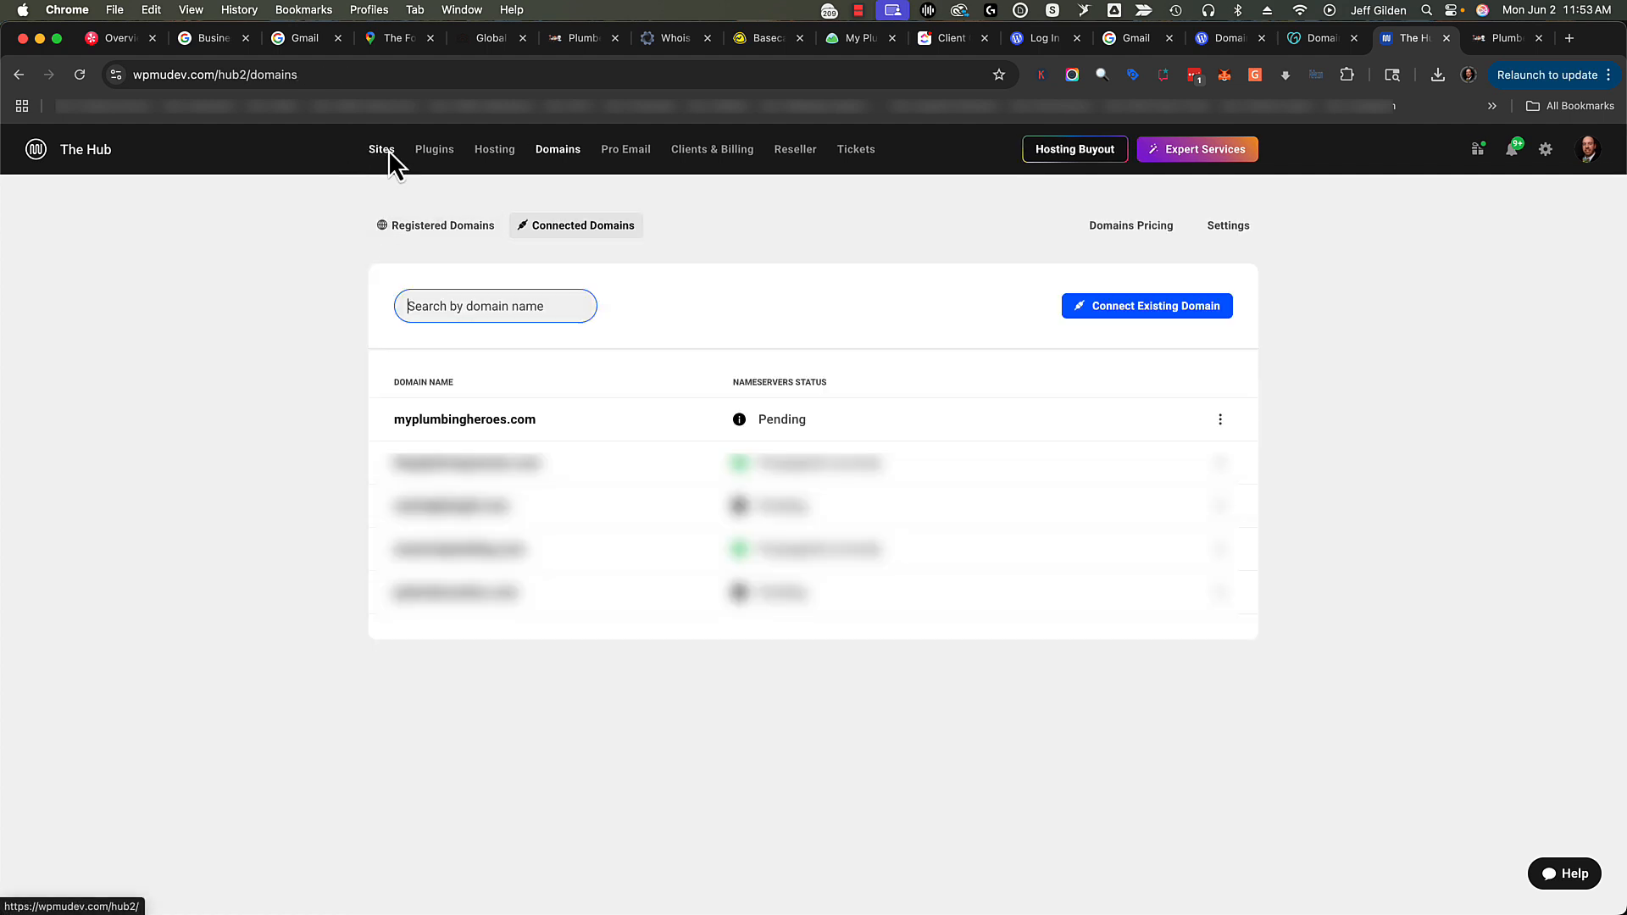
# Step: Find the hosted site myplumbinghero.tempurl.host by searching for "hero" and open its hosting domains page
pyautogui.rightClick(19, 78)
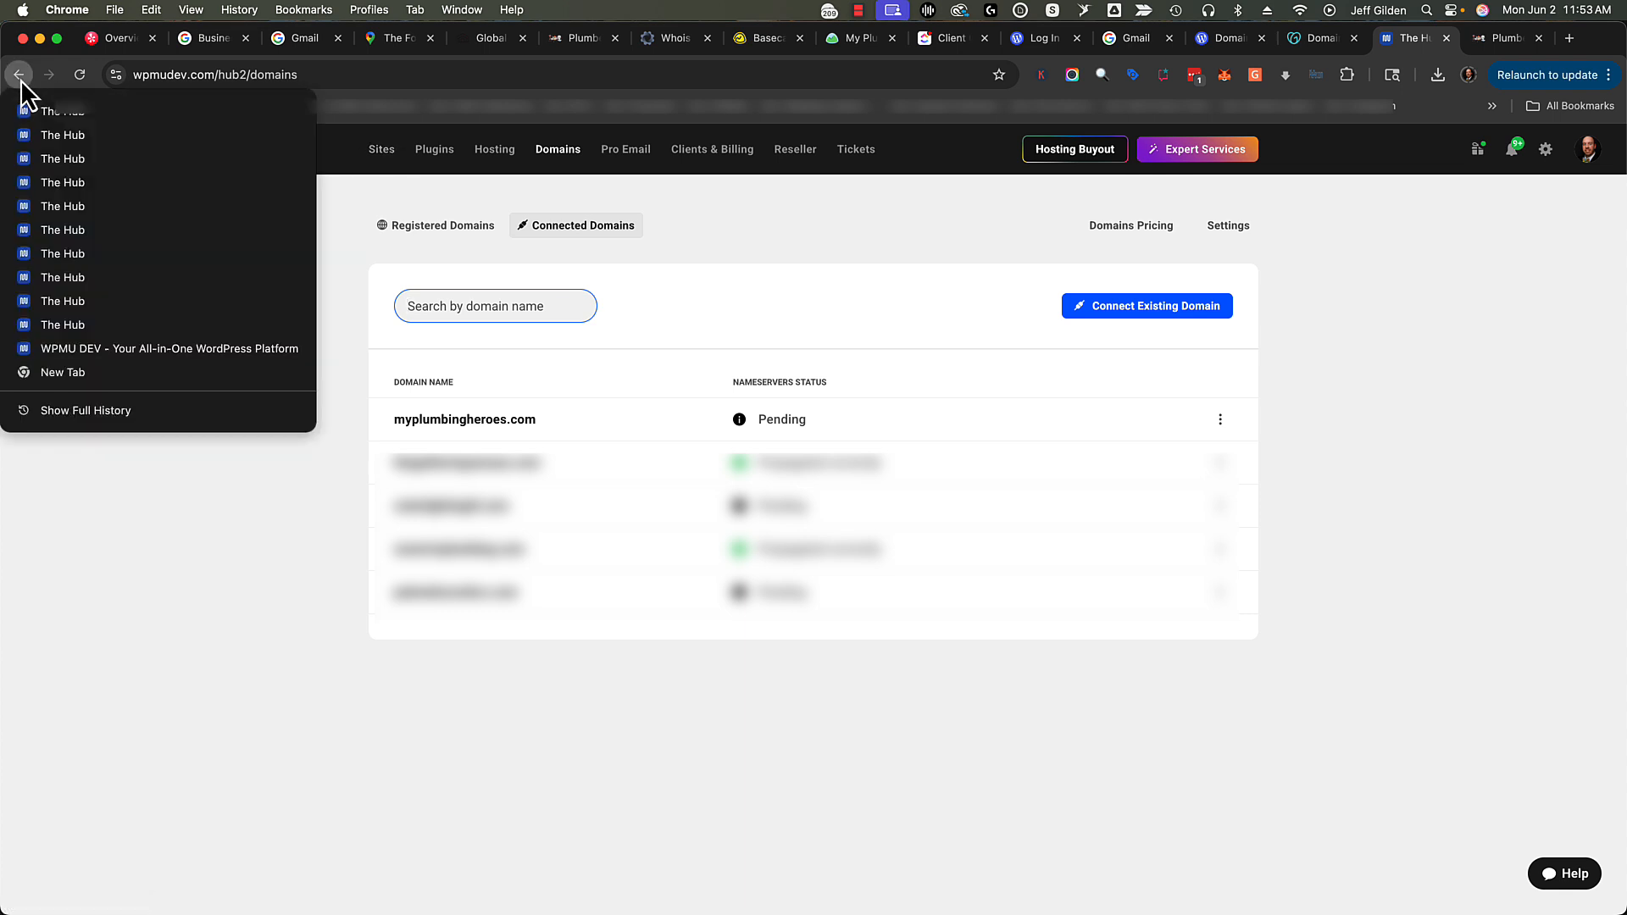
pyautogui.click(64, 301)
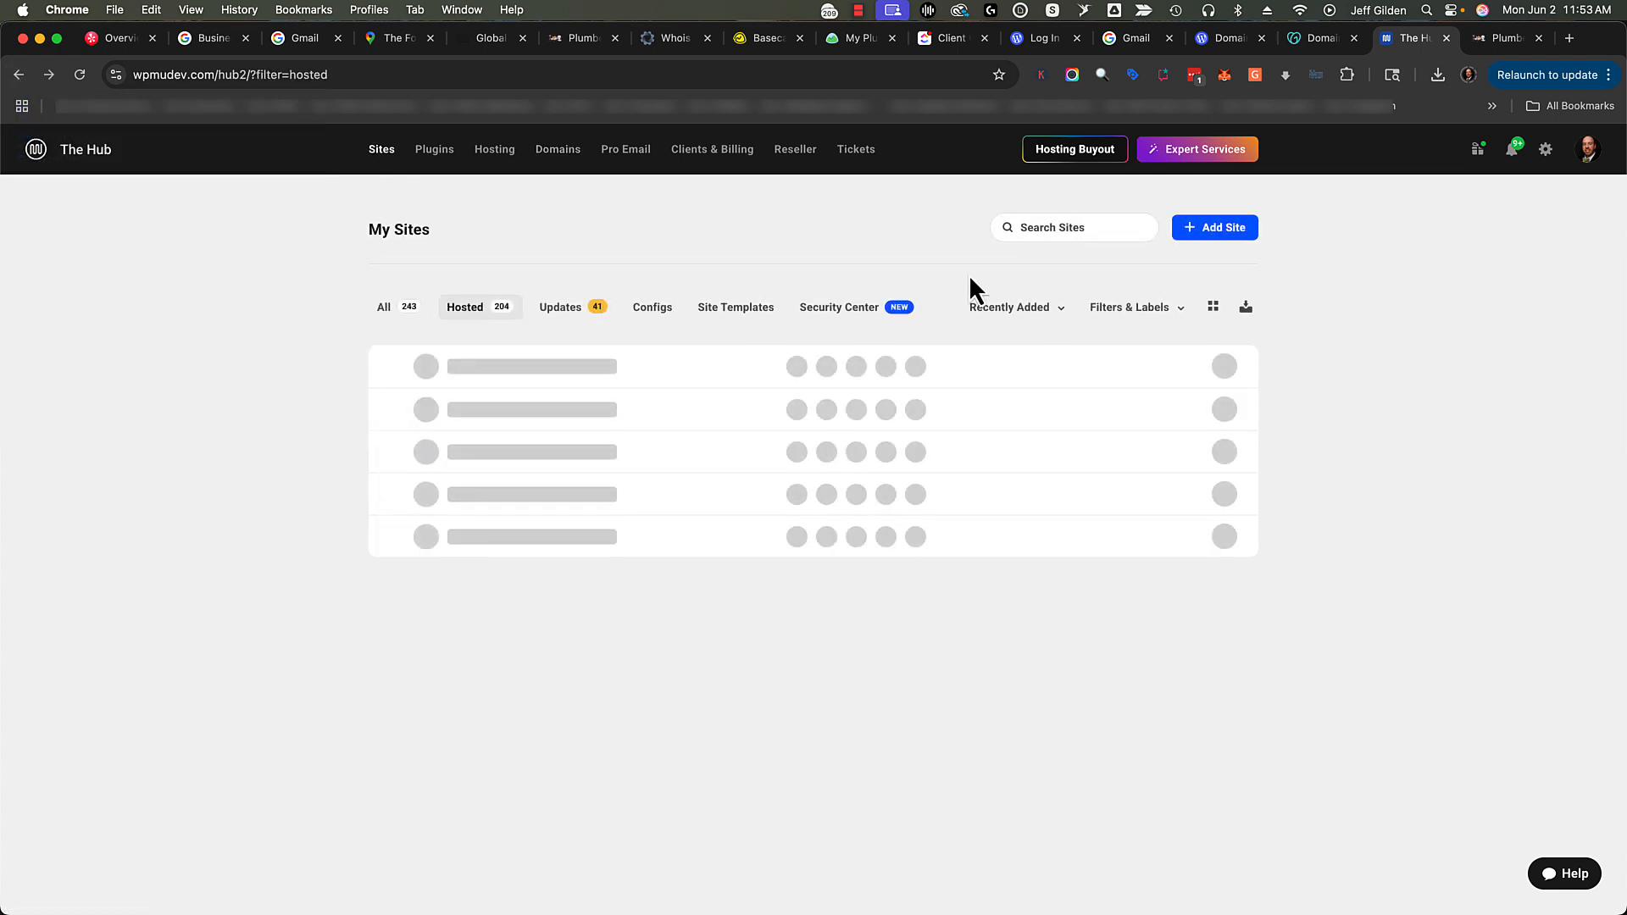
pyautogui.click(1089, 225)
pyautogui.write('hero')
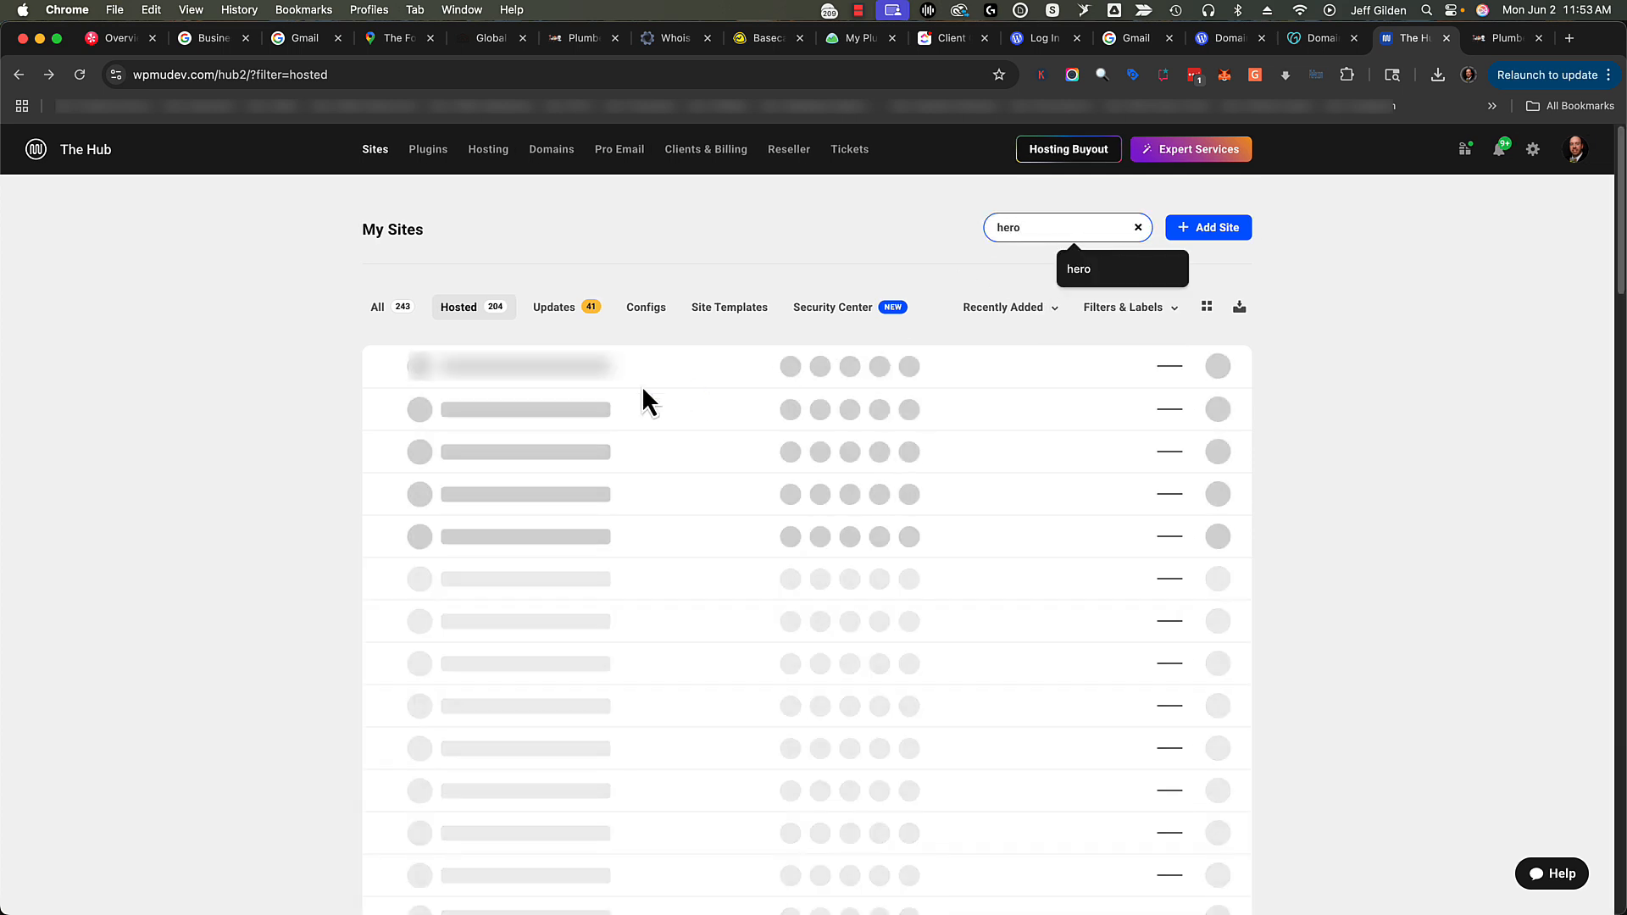
pyautogui.click(555, 411)
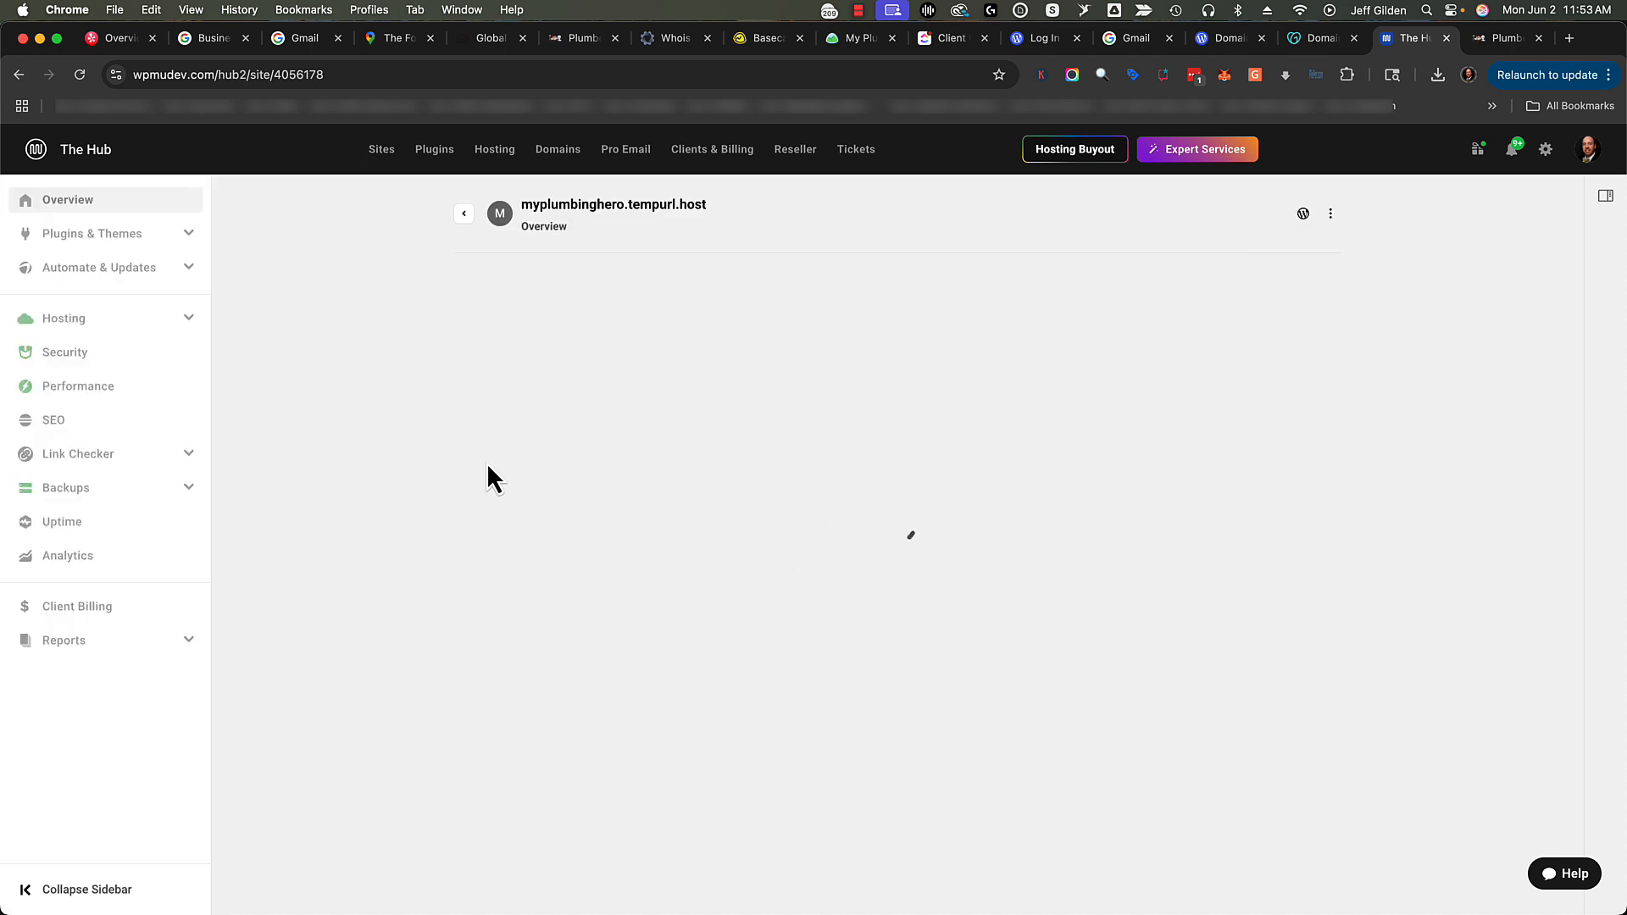
pyautogui.click(186, 318)
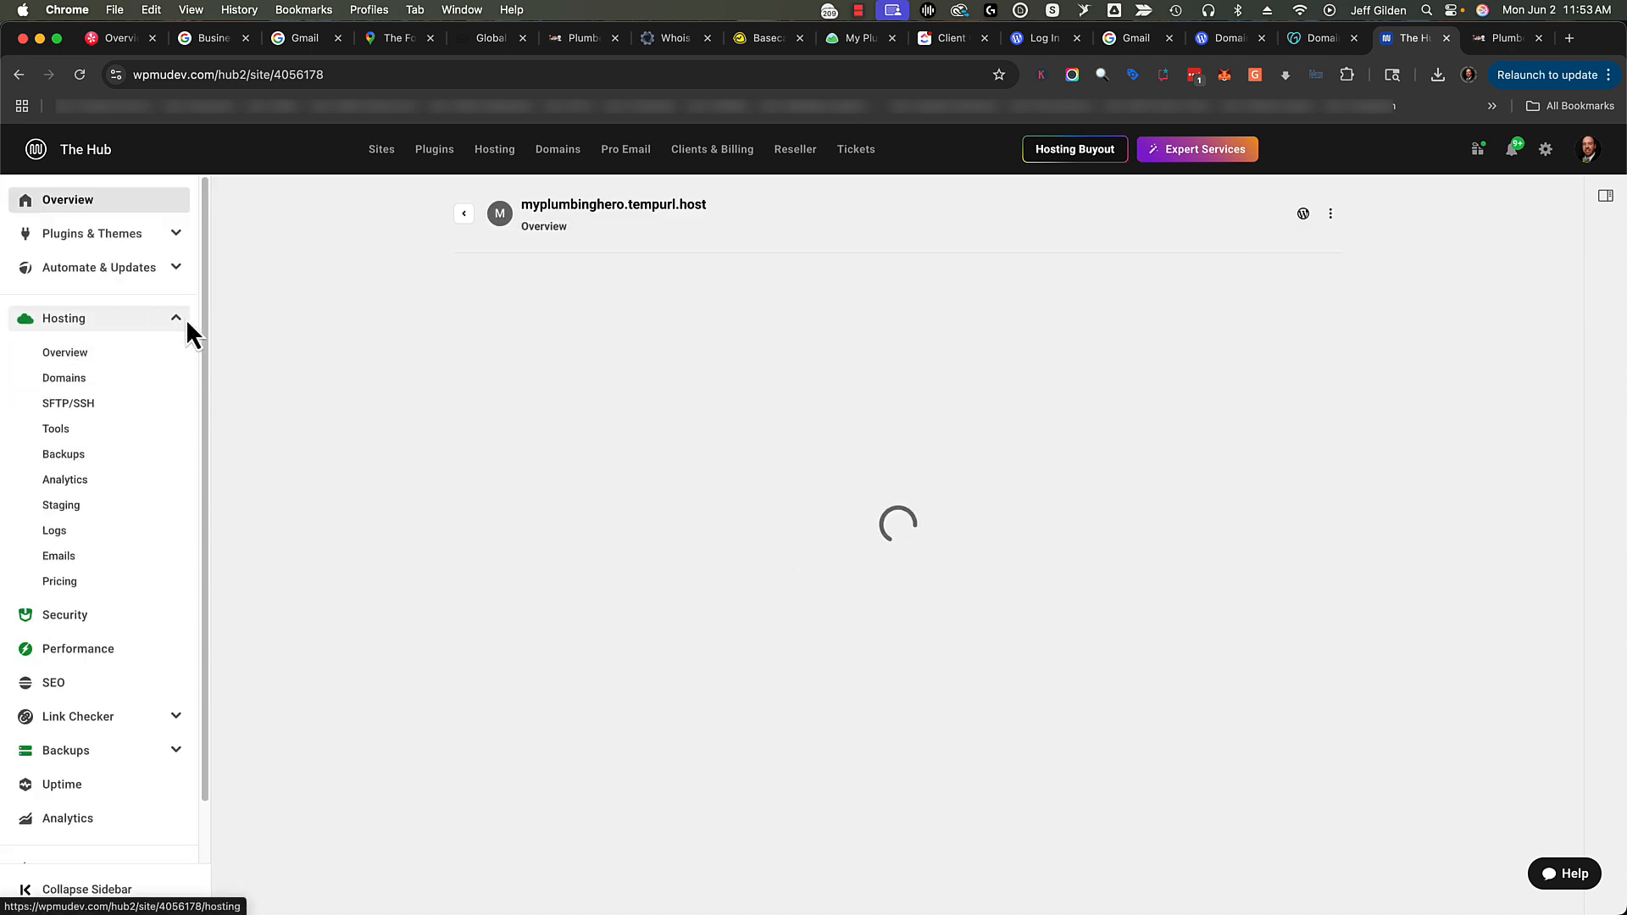
pyautogui.click(83, 376)
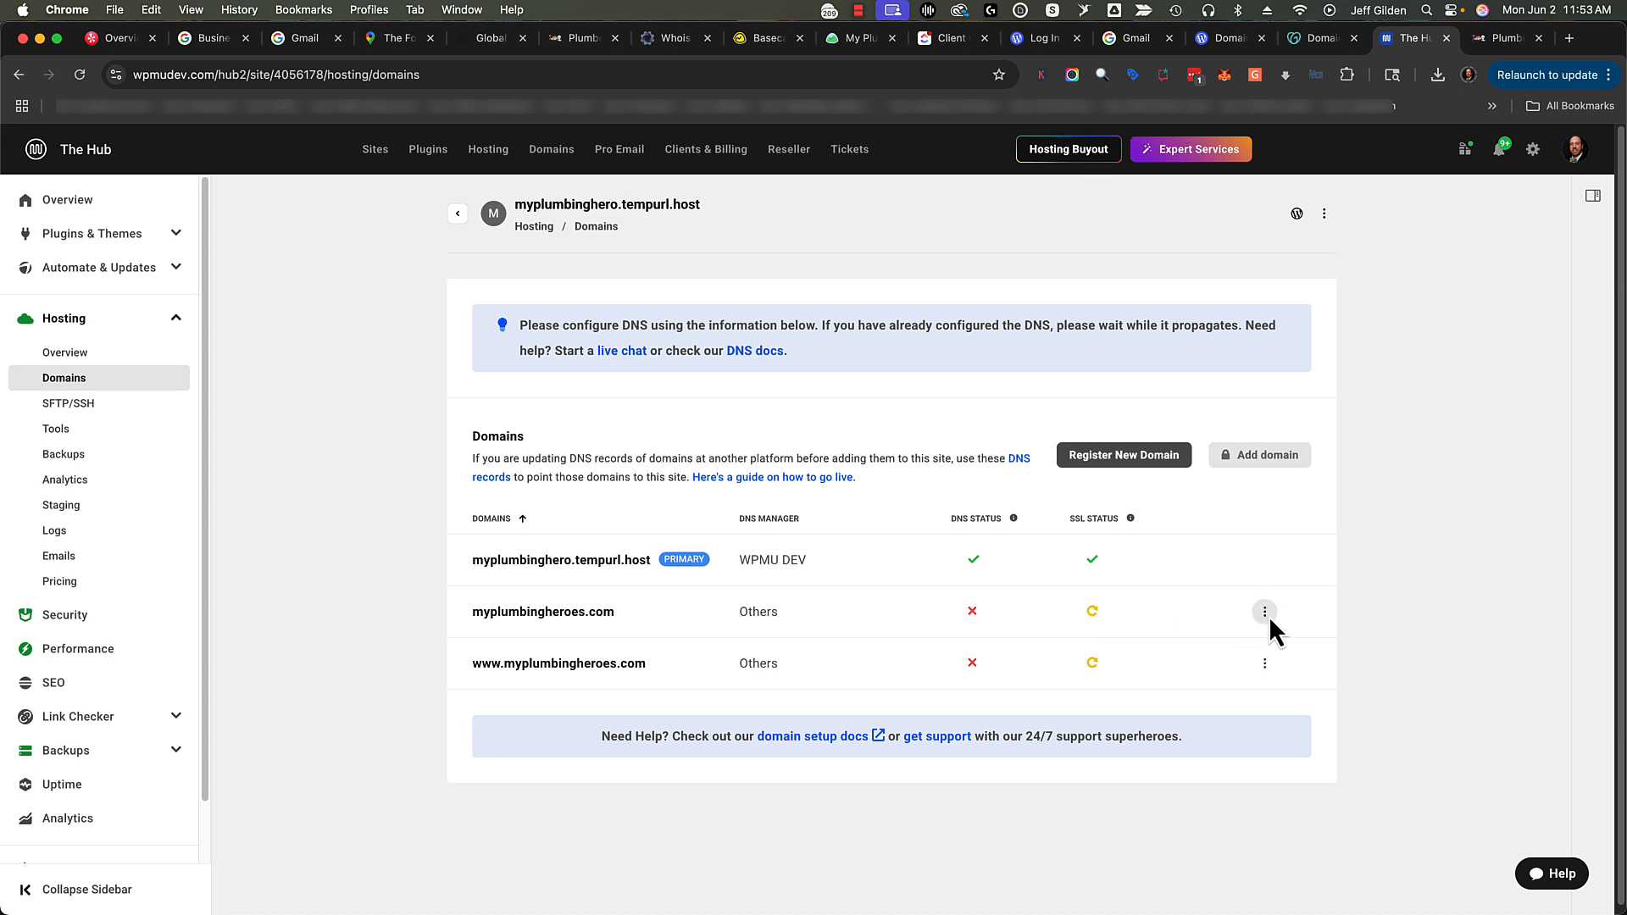
# Step: Examine the available actions for both myplumbingheroes.com entries and the SSL status of the www version
pyautogui.click(1265, 663)
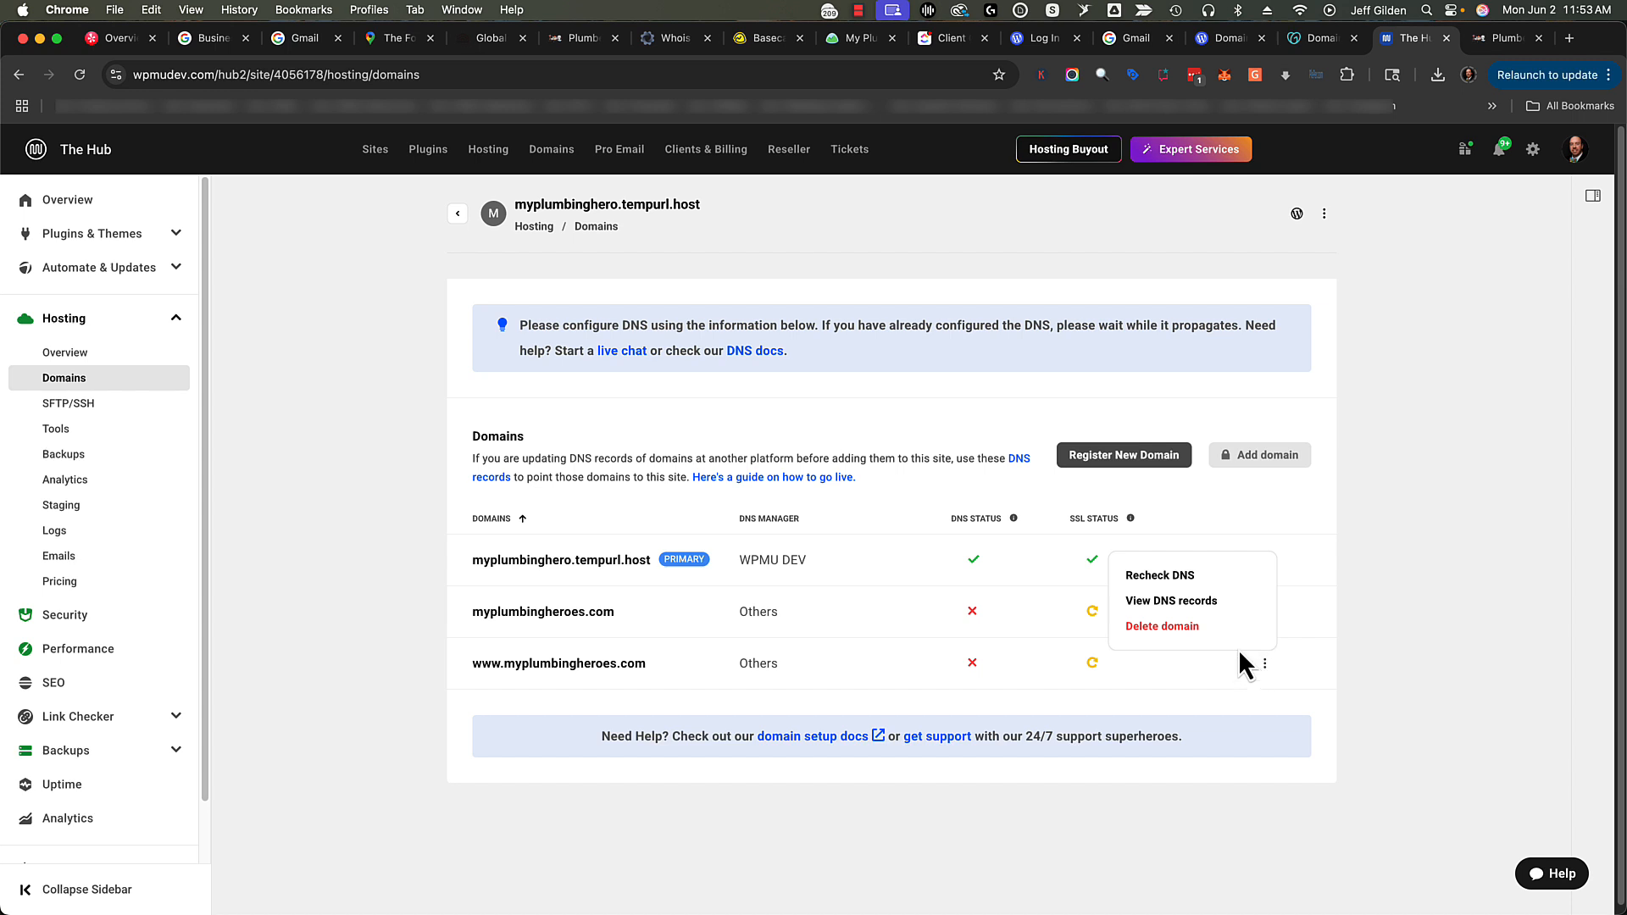
pyautogui.click(1363, 662)
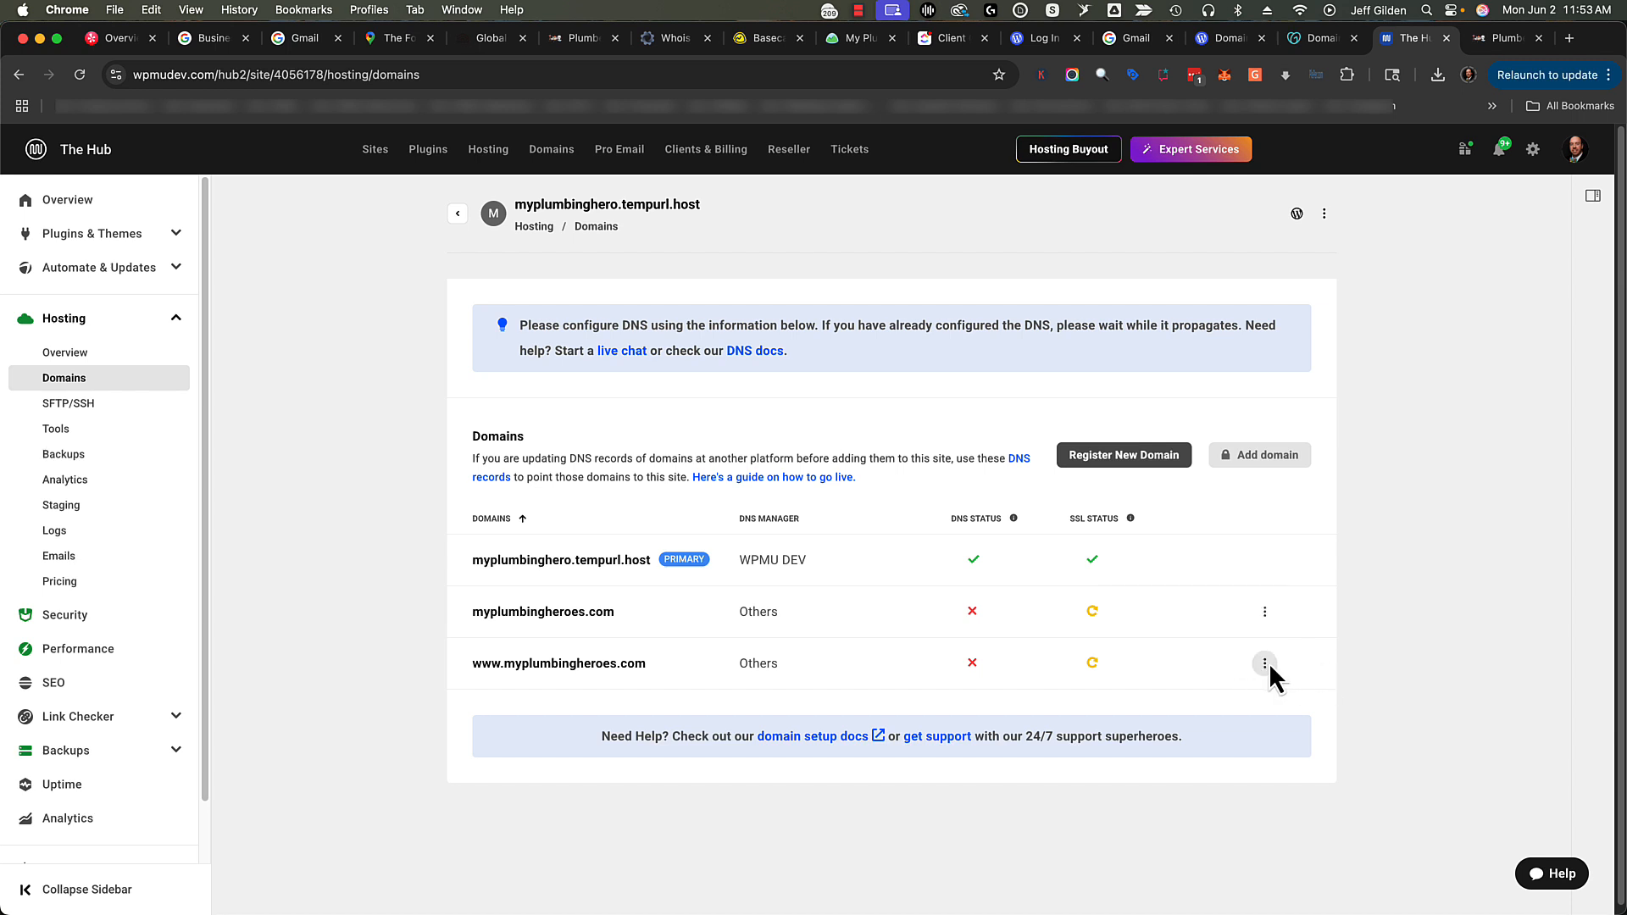
pyautogui.click(1266, 617)
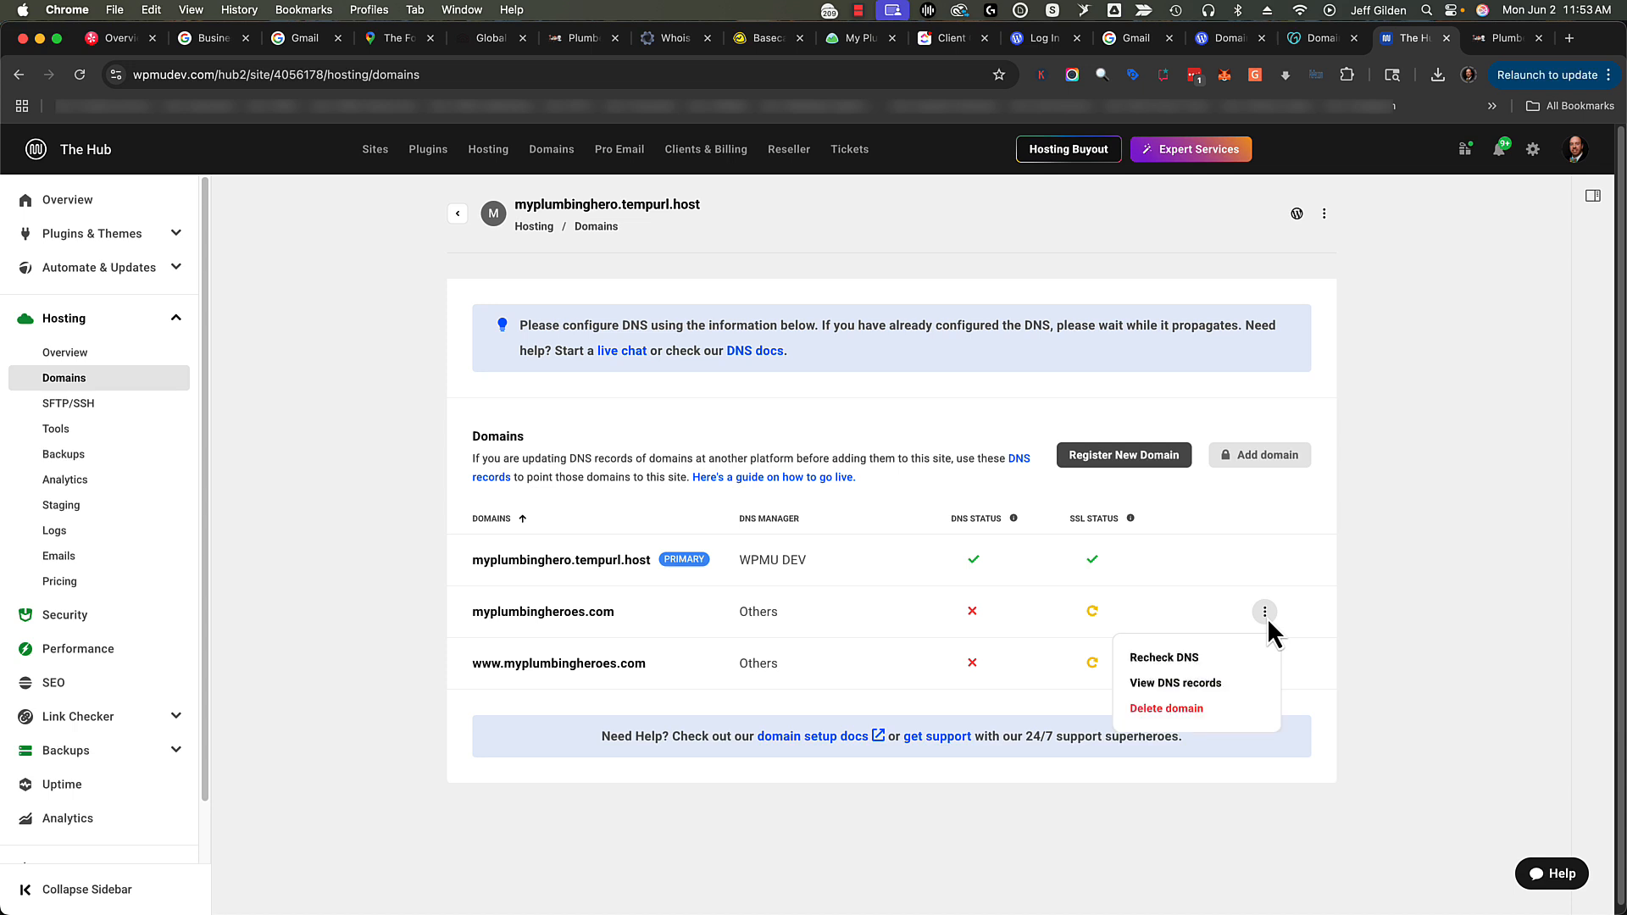
pyautogui.click(1325, 617)
pyautogui.moveTo(1091, 664)
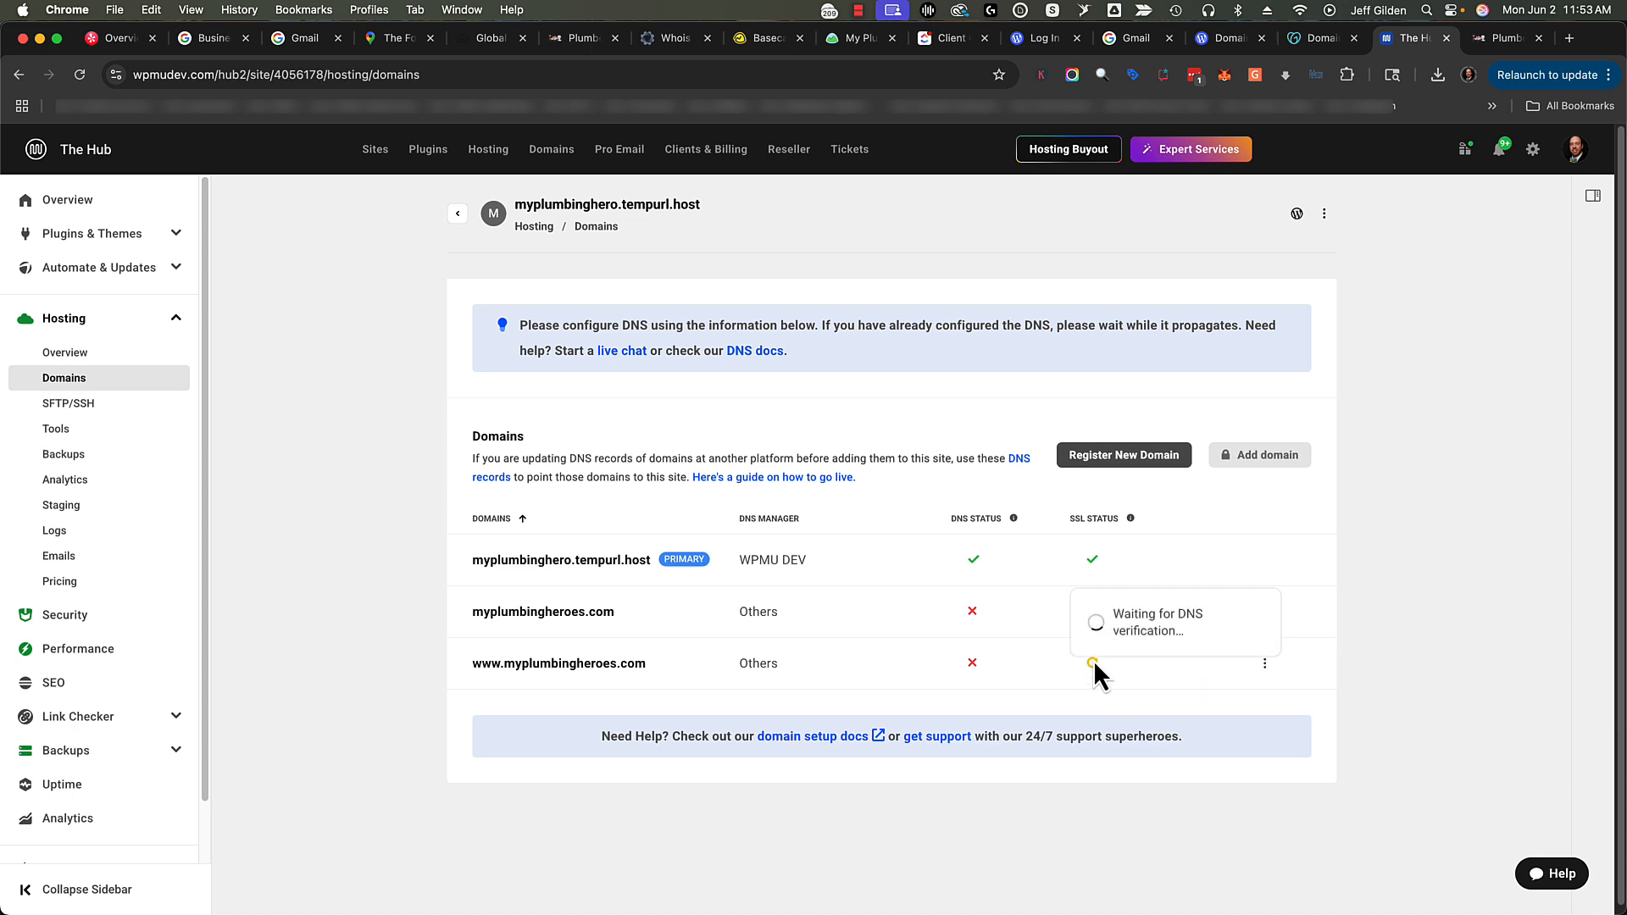
pyautogui.click(1264, 664)
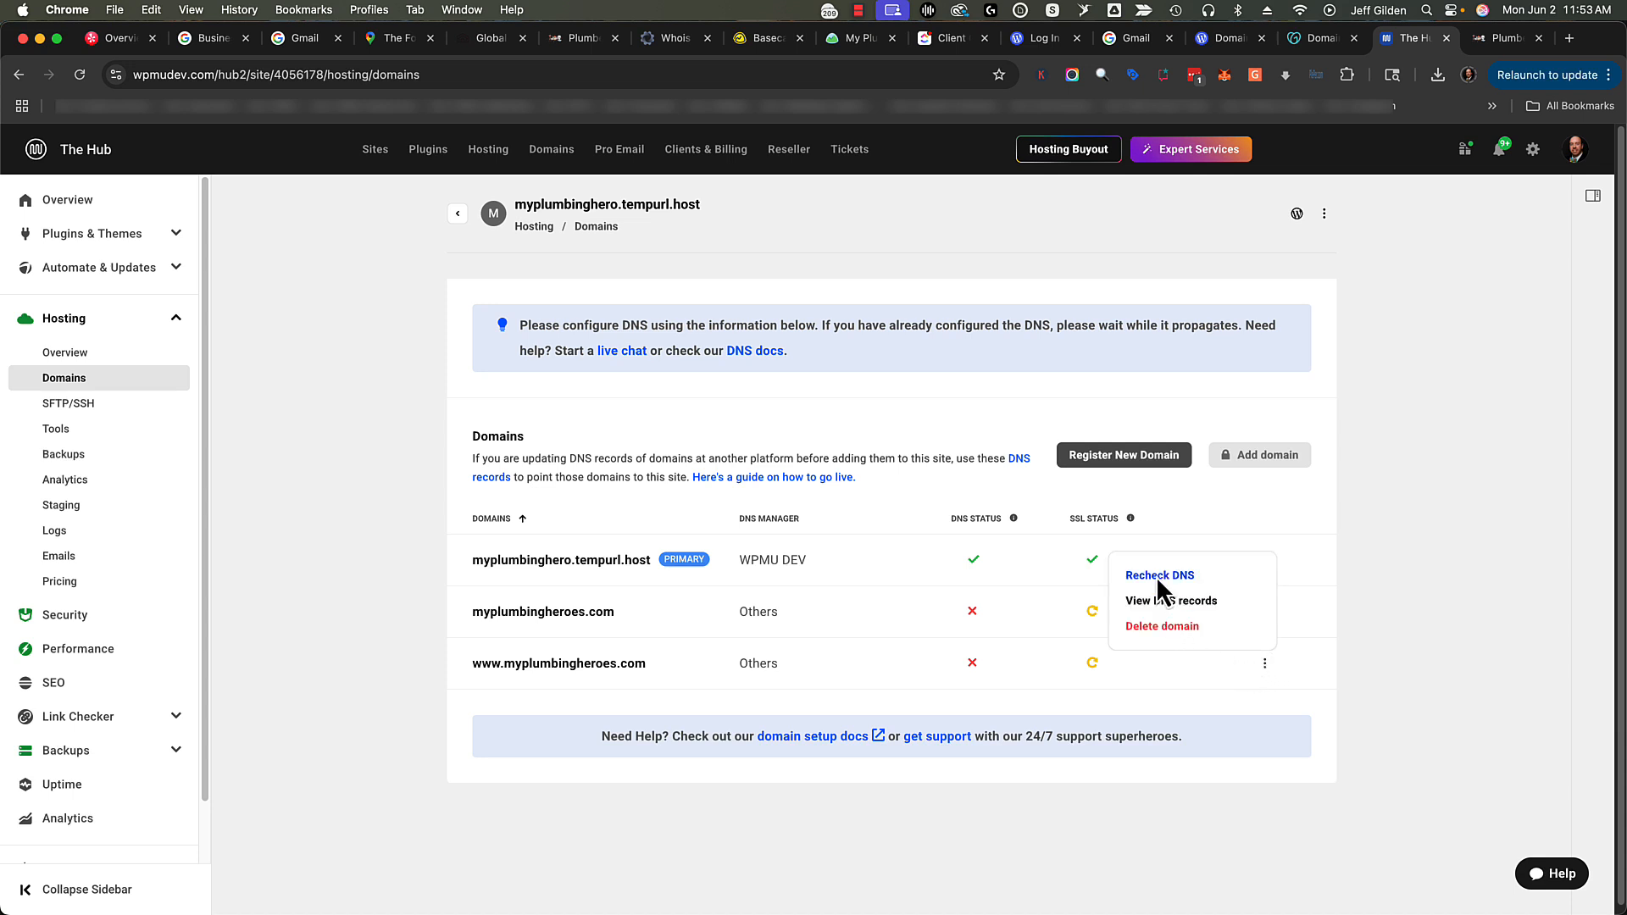
pyautogui.click(1158, 574)
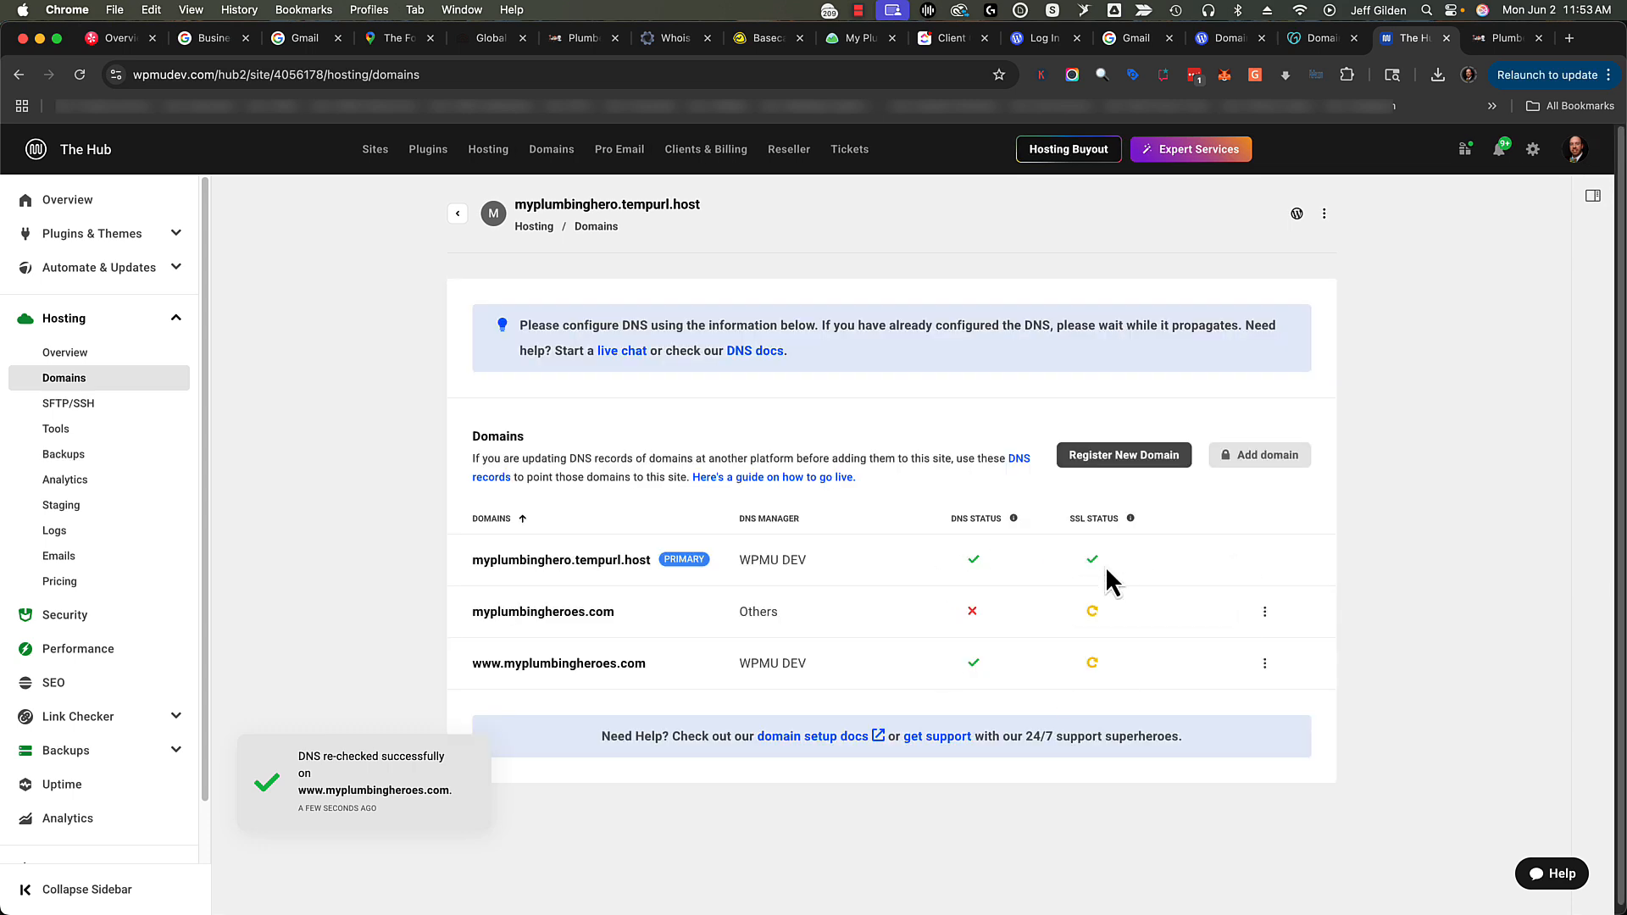
pyautogui.moveTo(1095, 561)
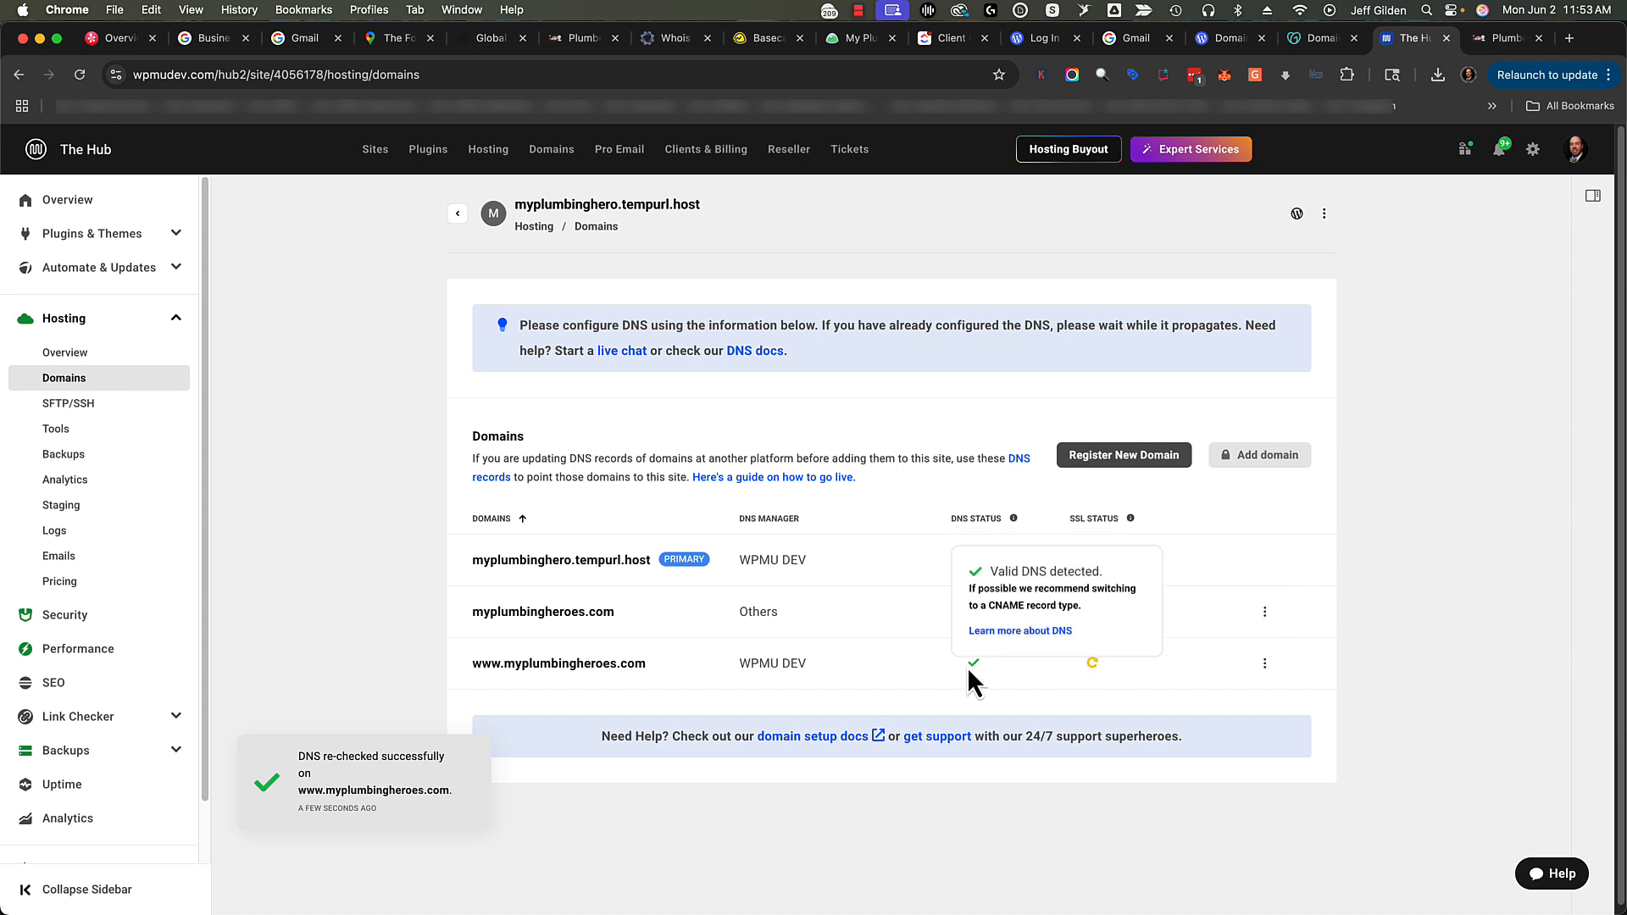
pyautogui.click(1265, 664)
pyautogui.click(1266, 666)
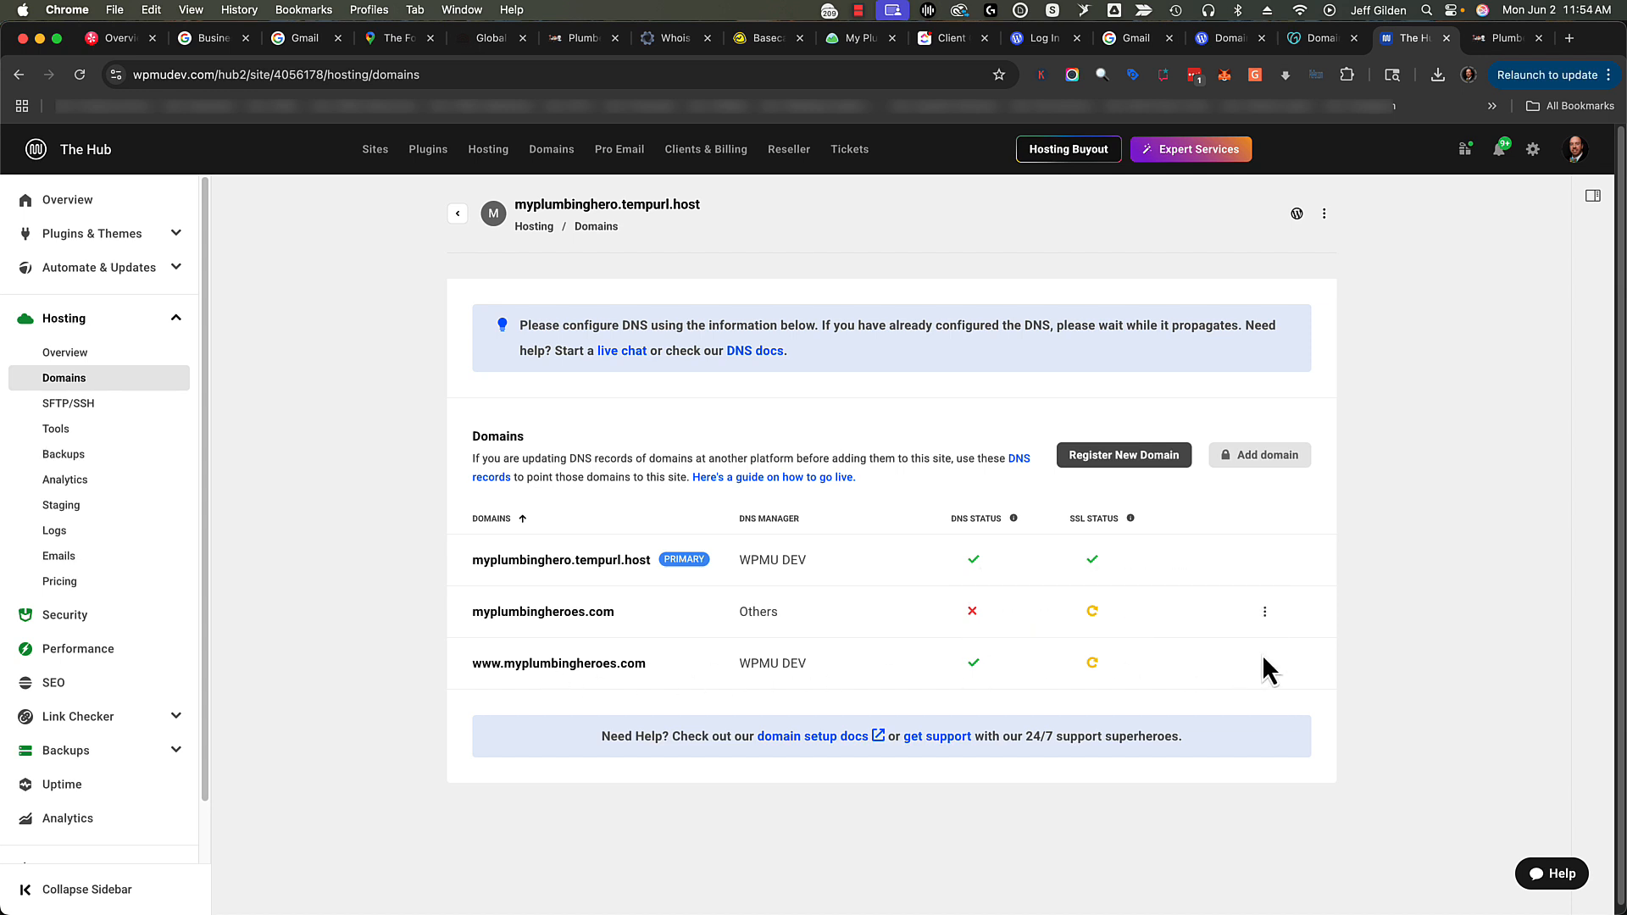
pyautogui.click(1264, 664)
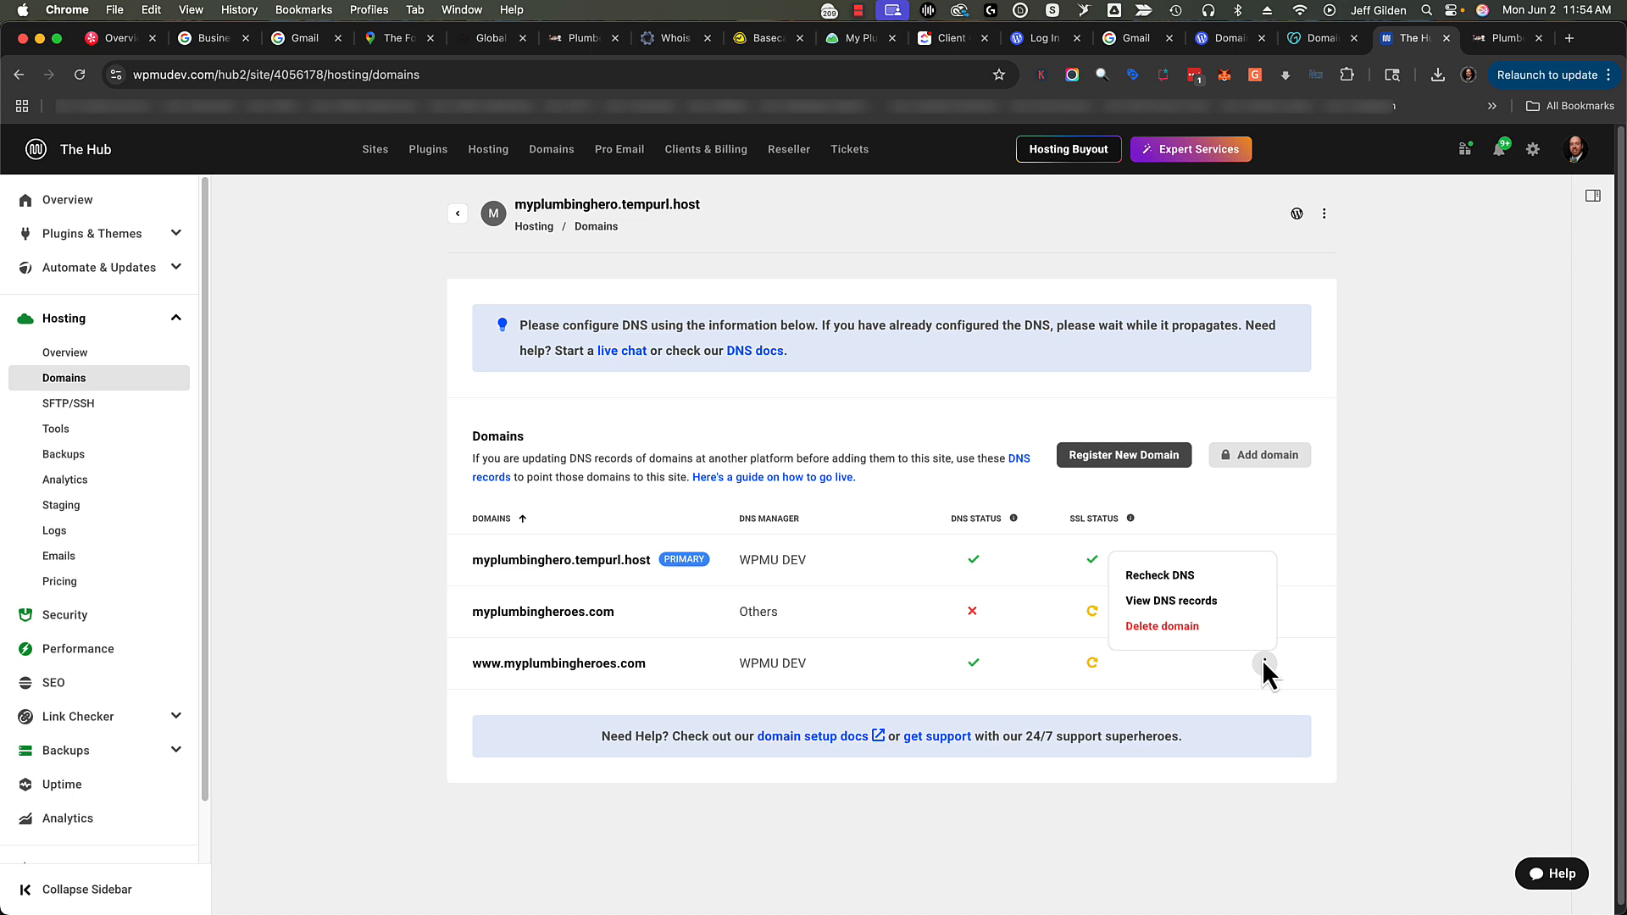
pyautogui.click(1264, 664)
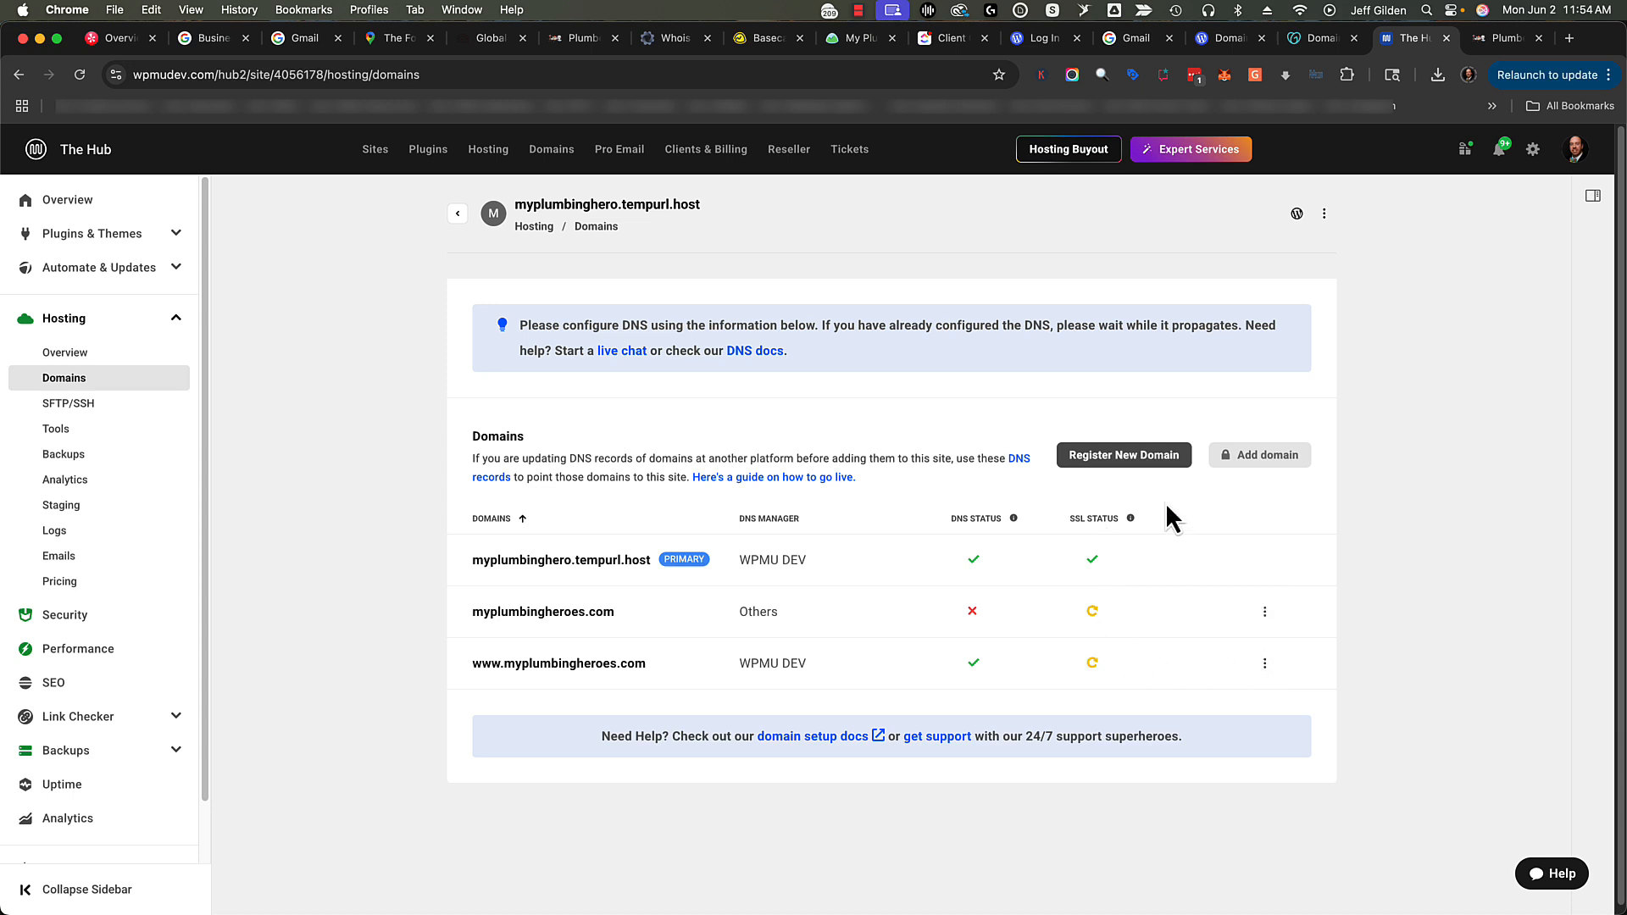
pyautogui.click(1268, 673)
pyautogui.click(1268, 673)
pyautogui.click(1264, 613)
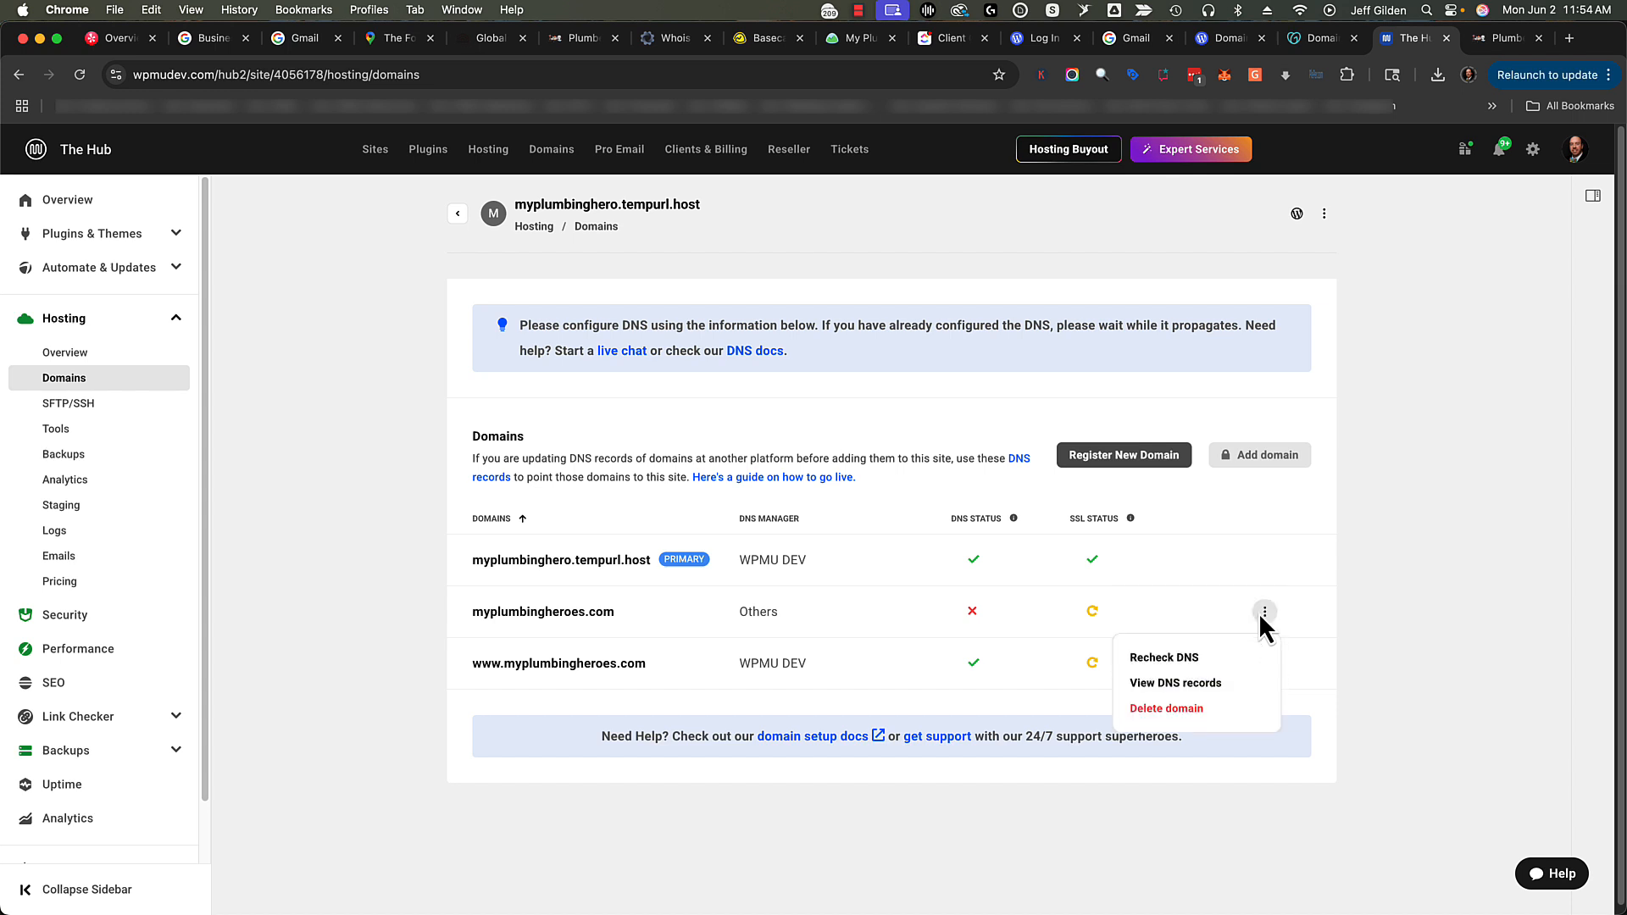
pyautogui.click(1164, 657)
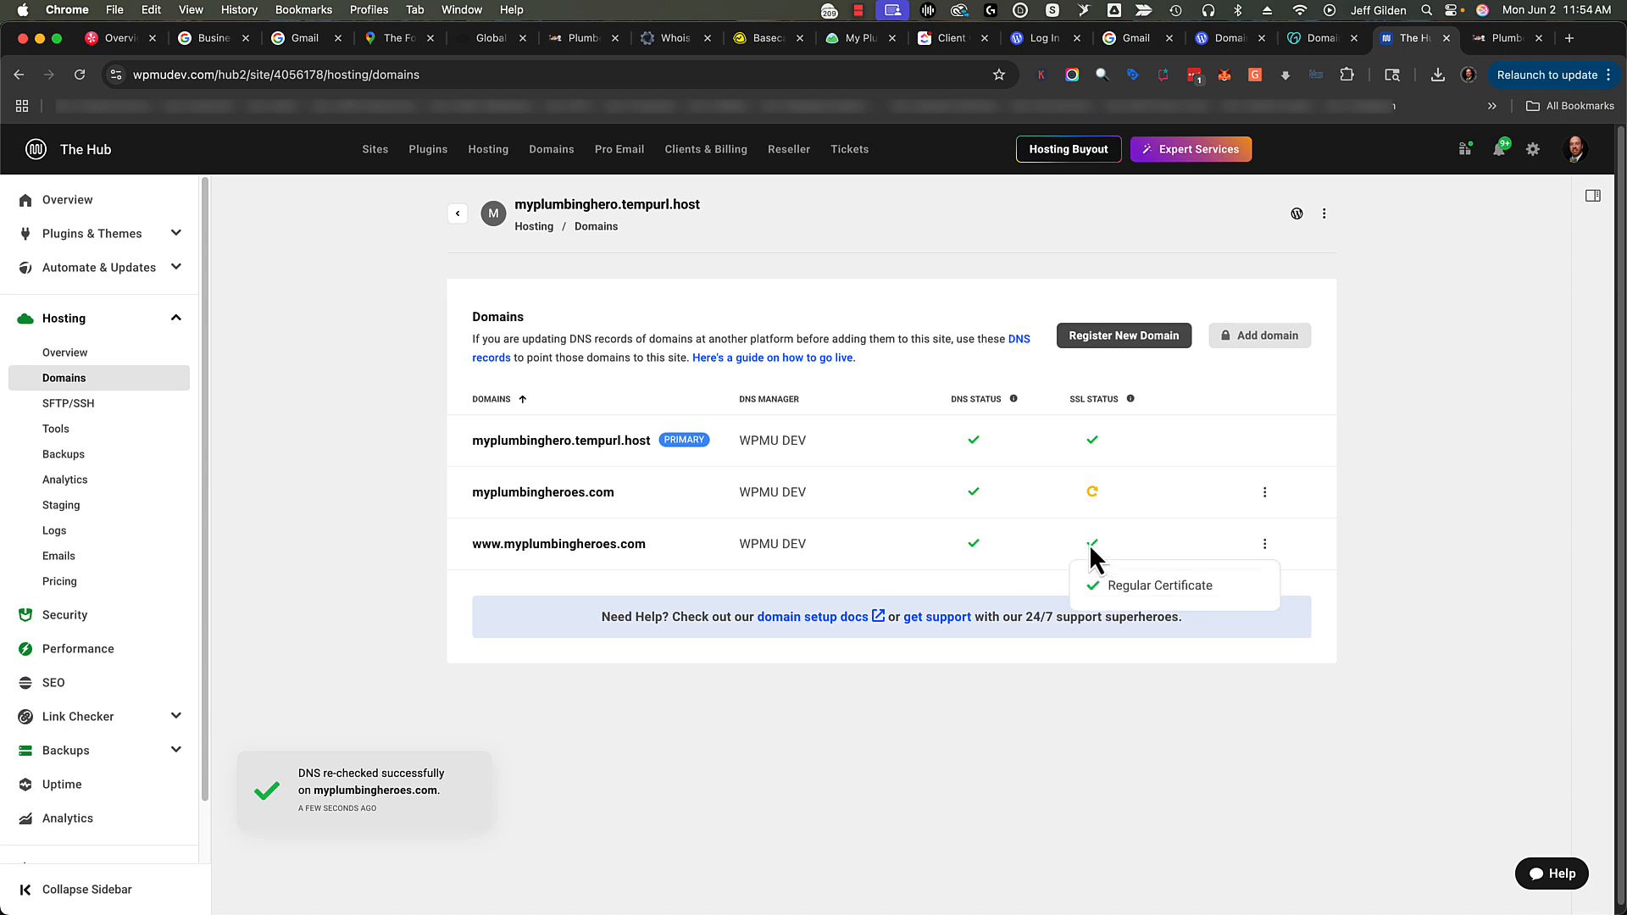
pyautogui.click(1267, 544)
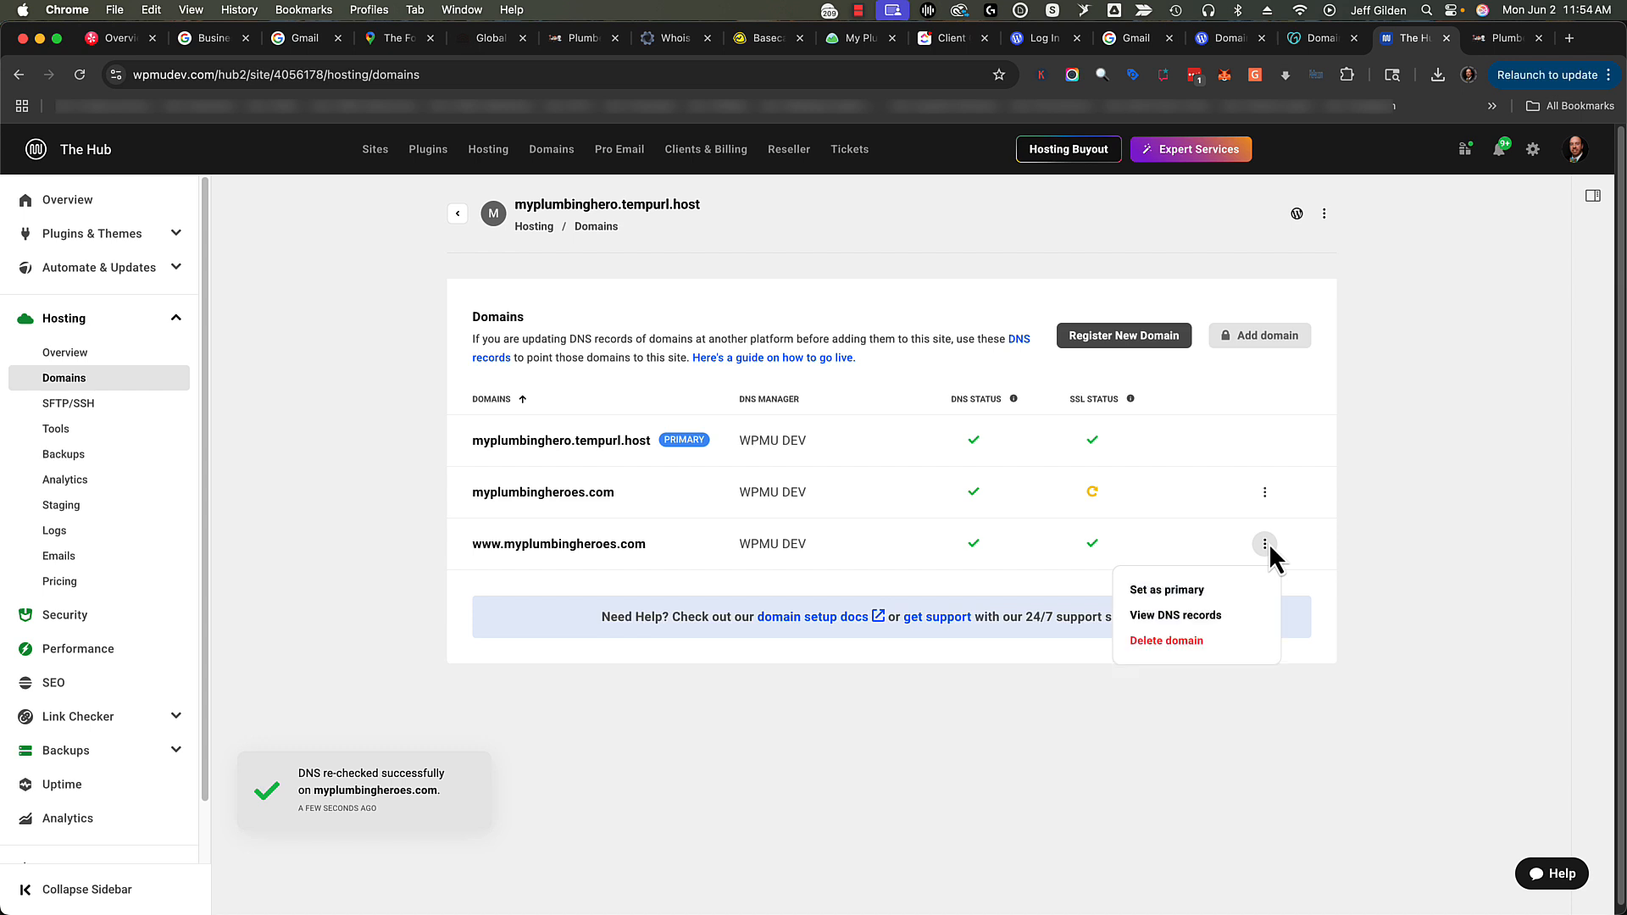
pyautogui.click(1172, 593)
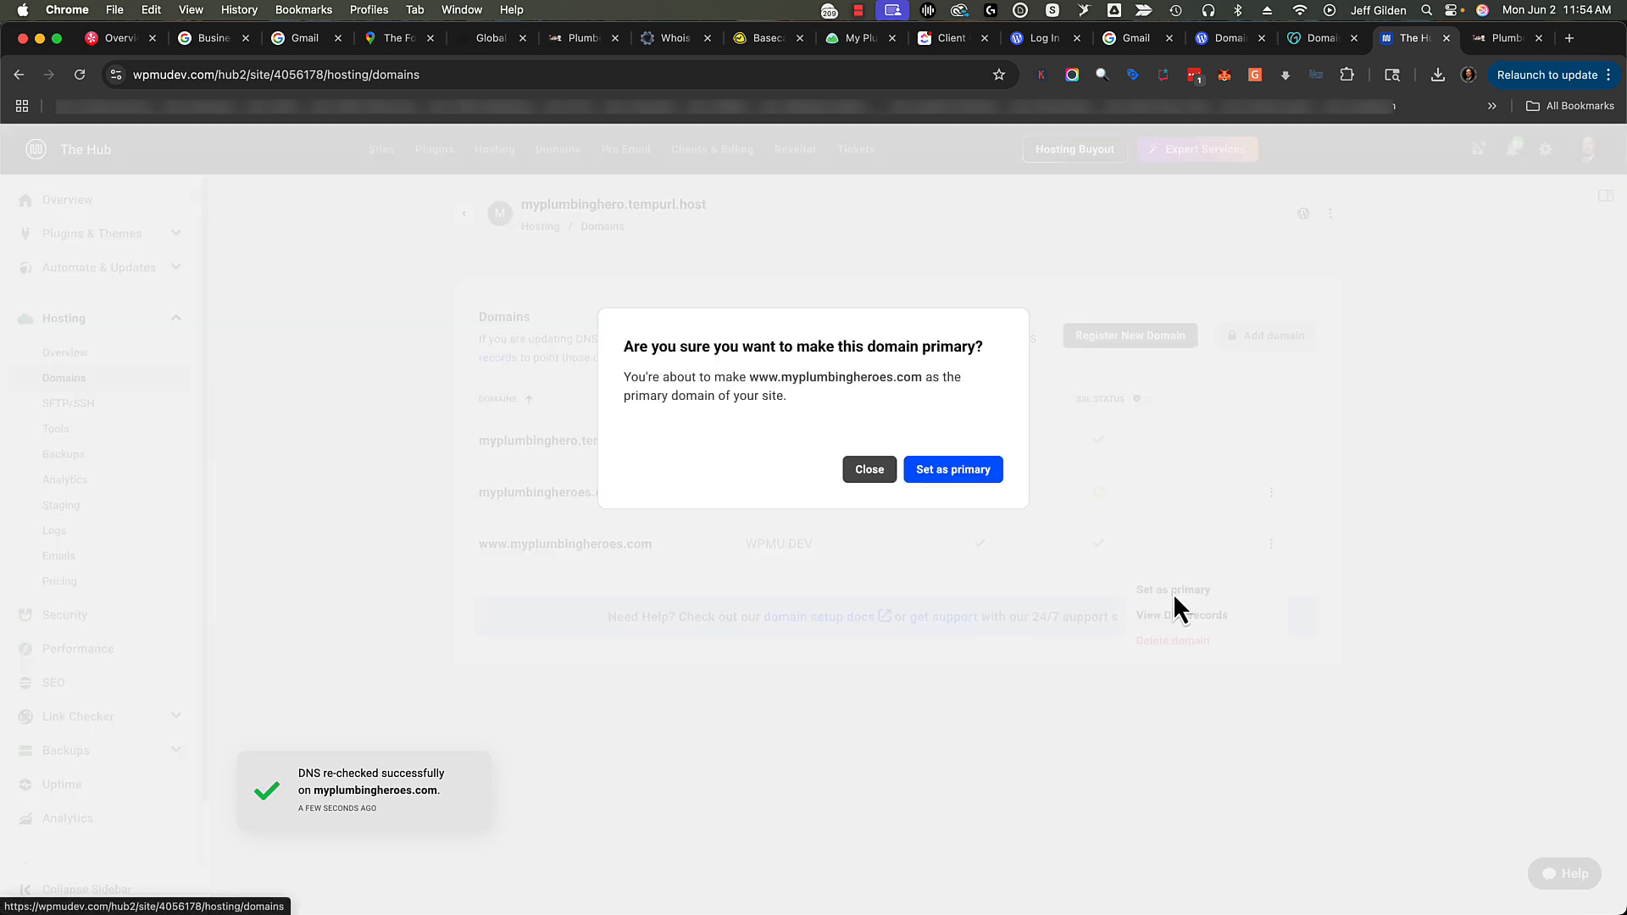
pyautogui.click(953, 471)
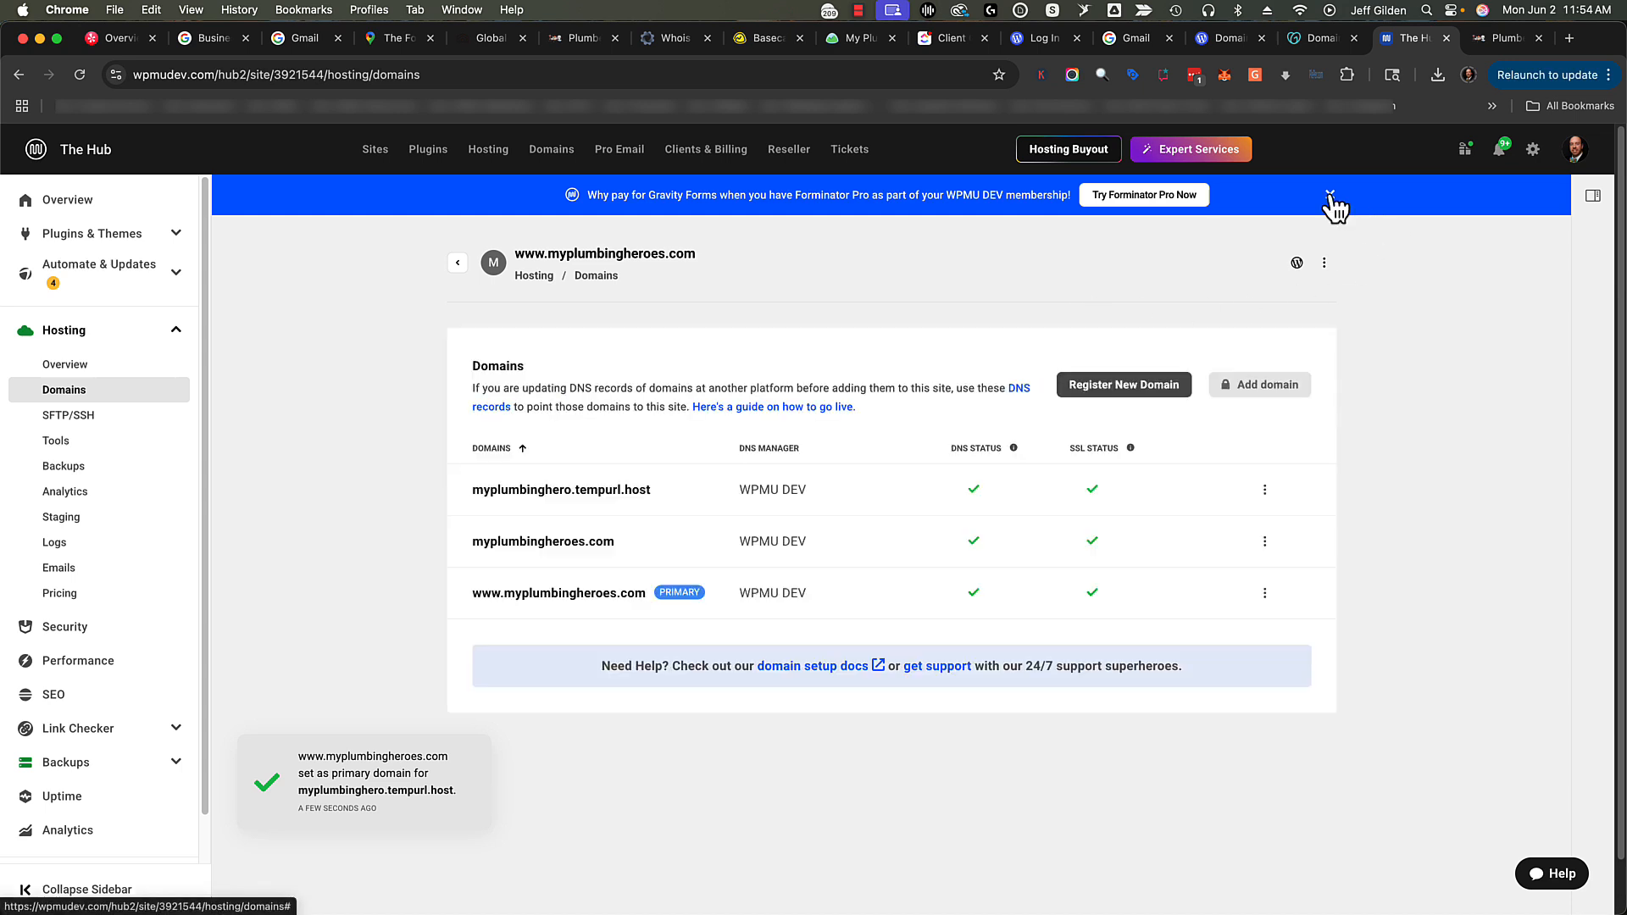
pyautogui.click(1330, 195)
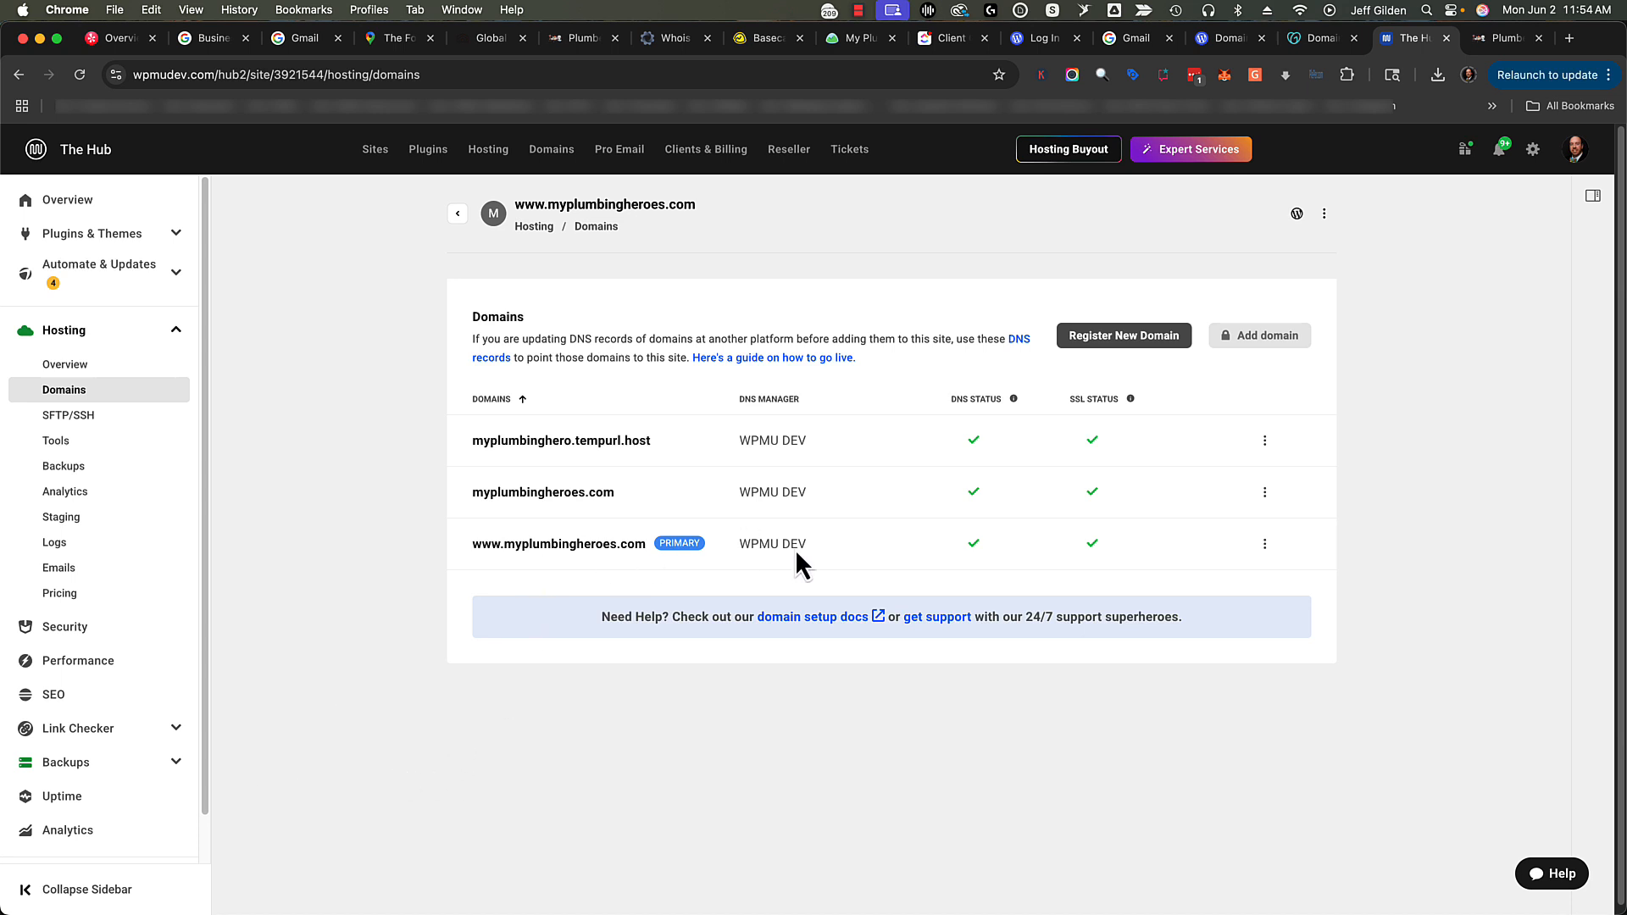
# Step: Review the actions for myplumbingheroes.com, the primary domain entry and the DNS status in the domains list
pyautogui.click(1267, 494)
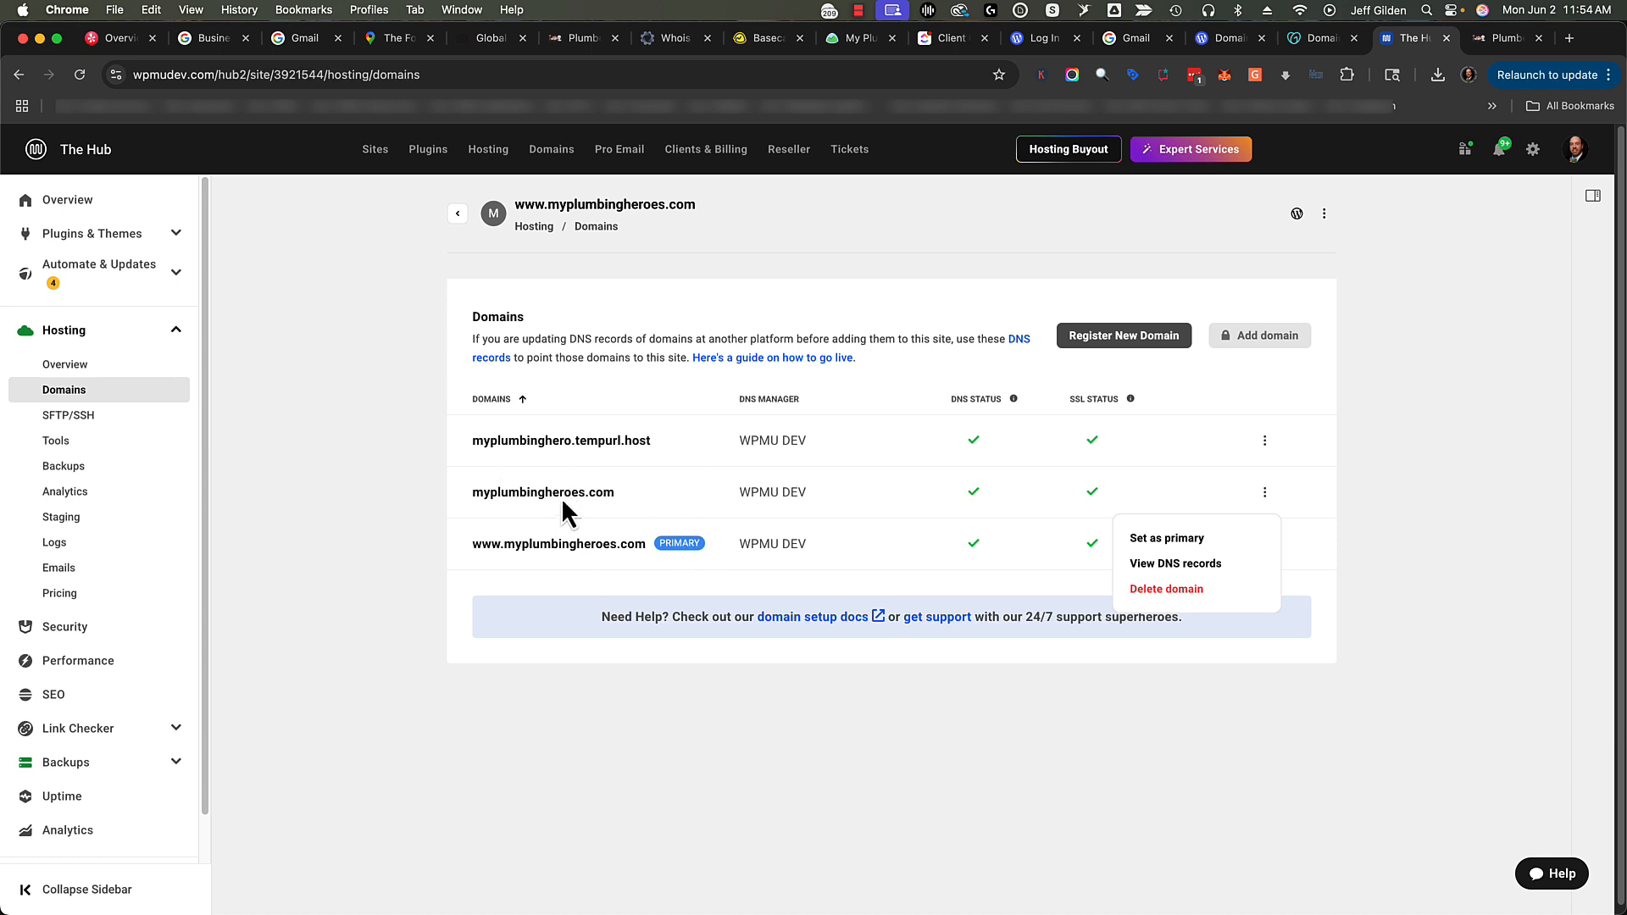
pyautogui.moveTo(481, 548); pyautogui.dragTo(628, 546)
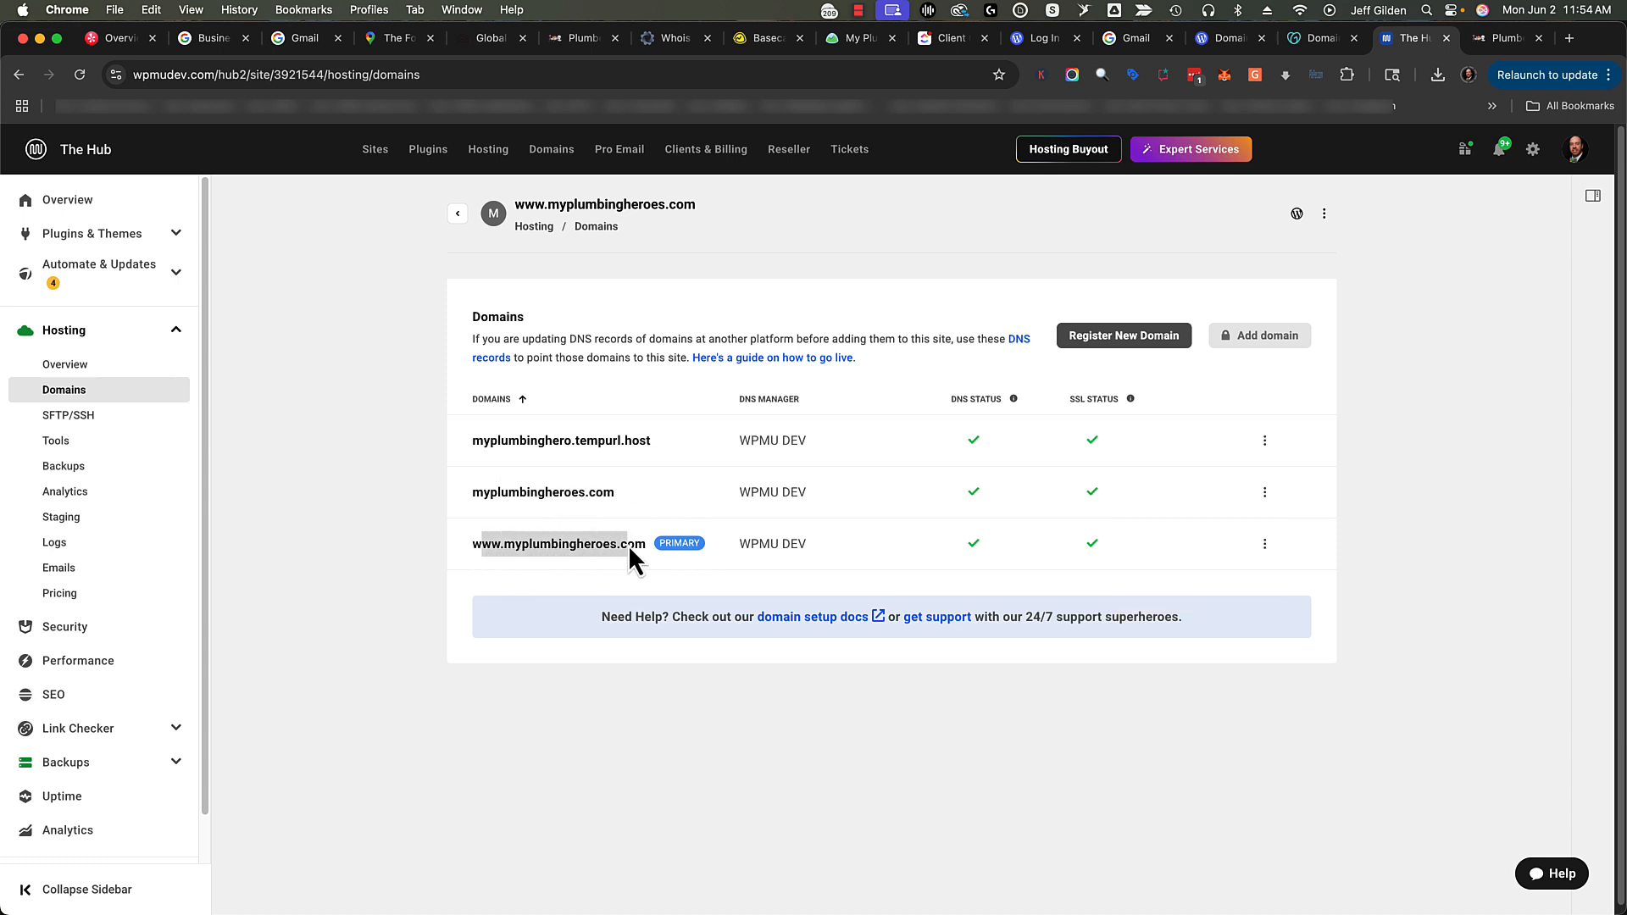
pyautogui.click(396, 586)
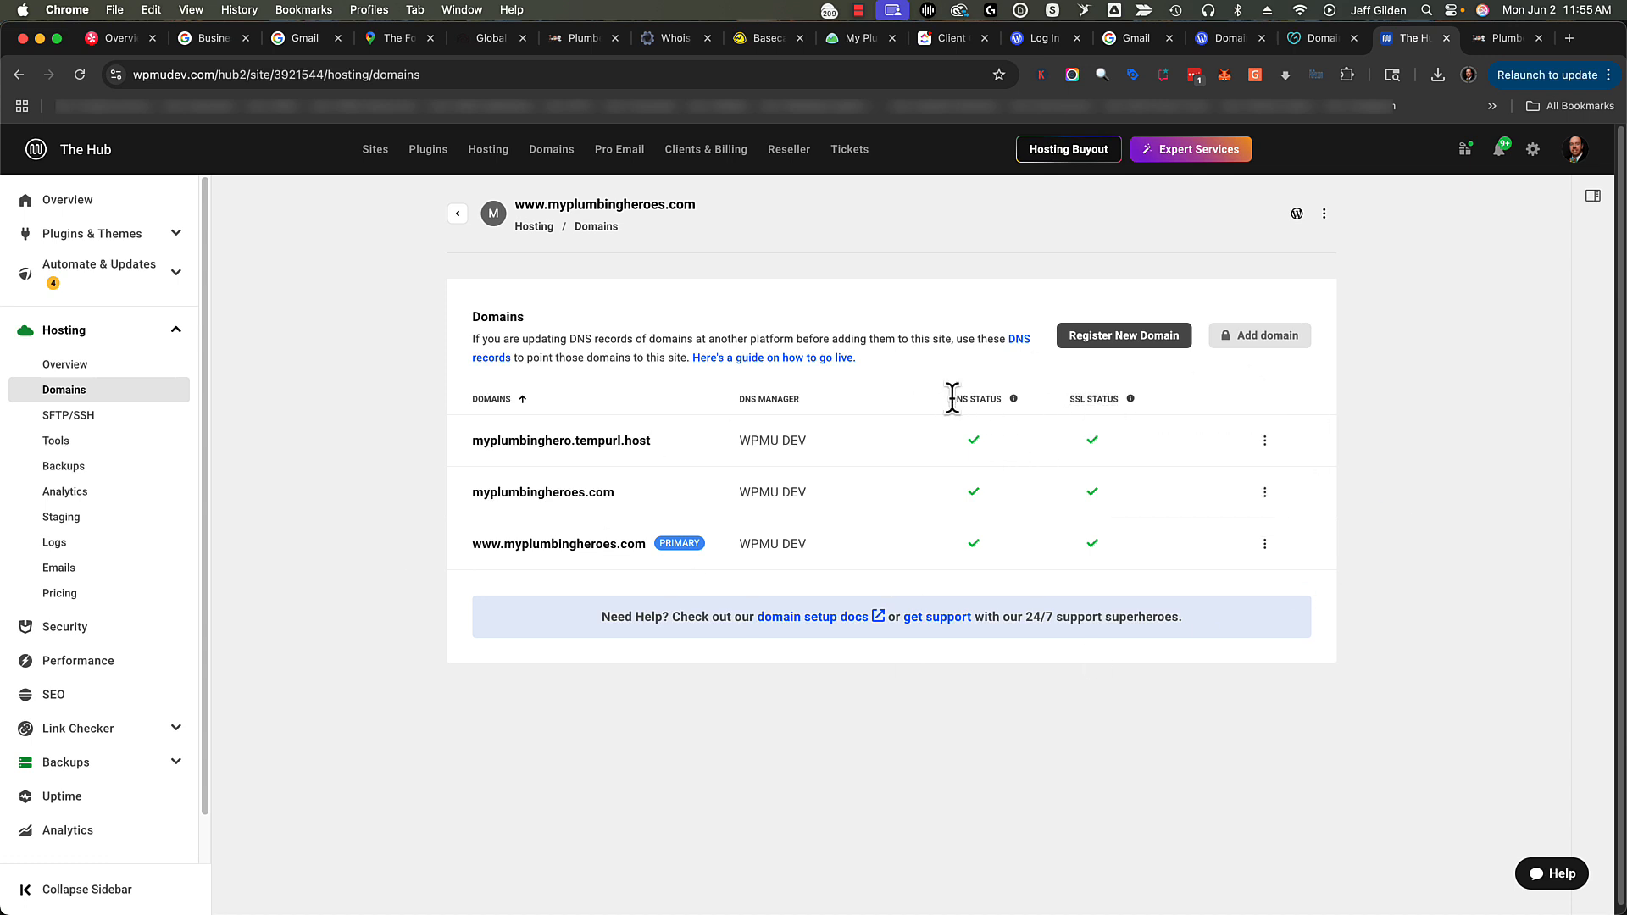
pyautogui.moveTo(953, 398); pyautogui.dragTo(1003, 398)
# Step: Switch to the live website, load myplumbingheroes.com without the www prefix and inspect the full resulting address
pyautogui.click(1492, 49)
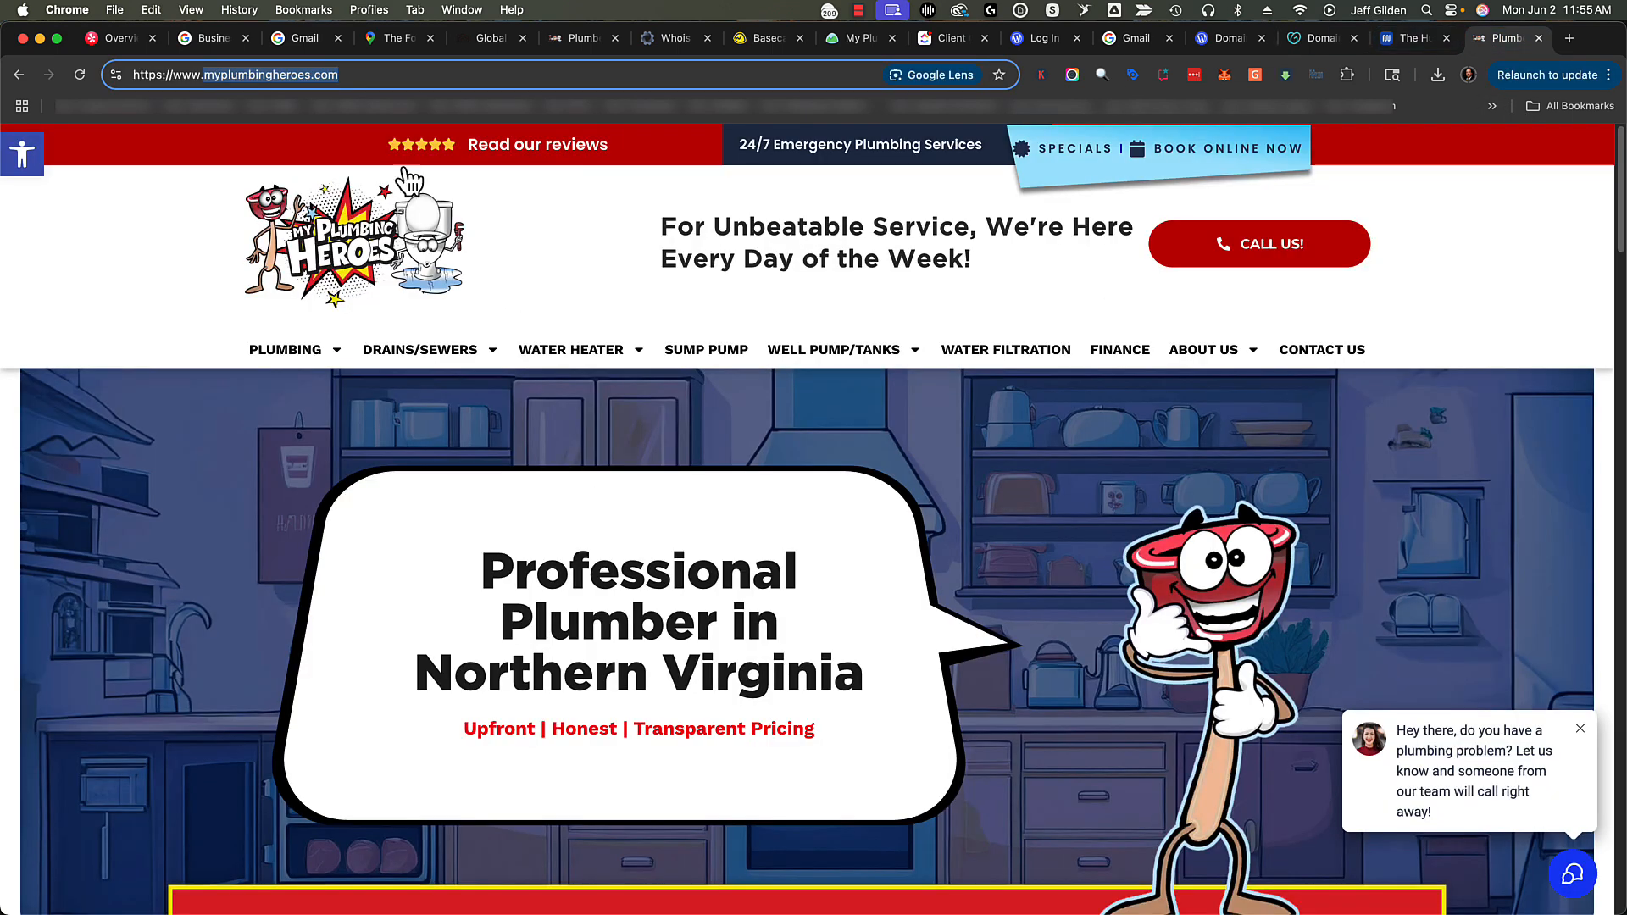
pyautogui.click(383, 73)
pyautogui.press('Return')
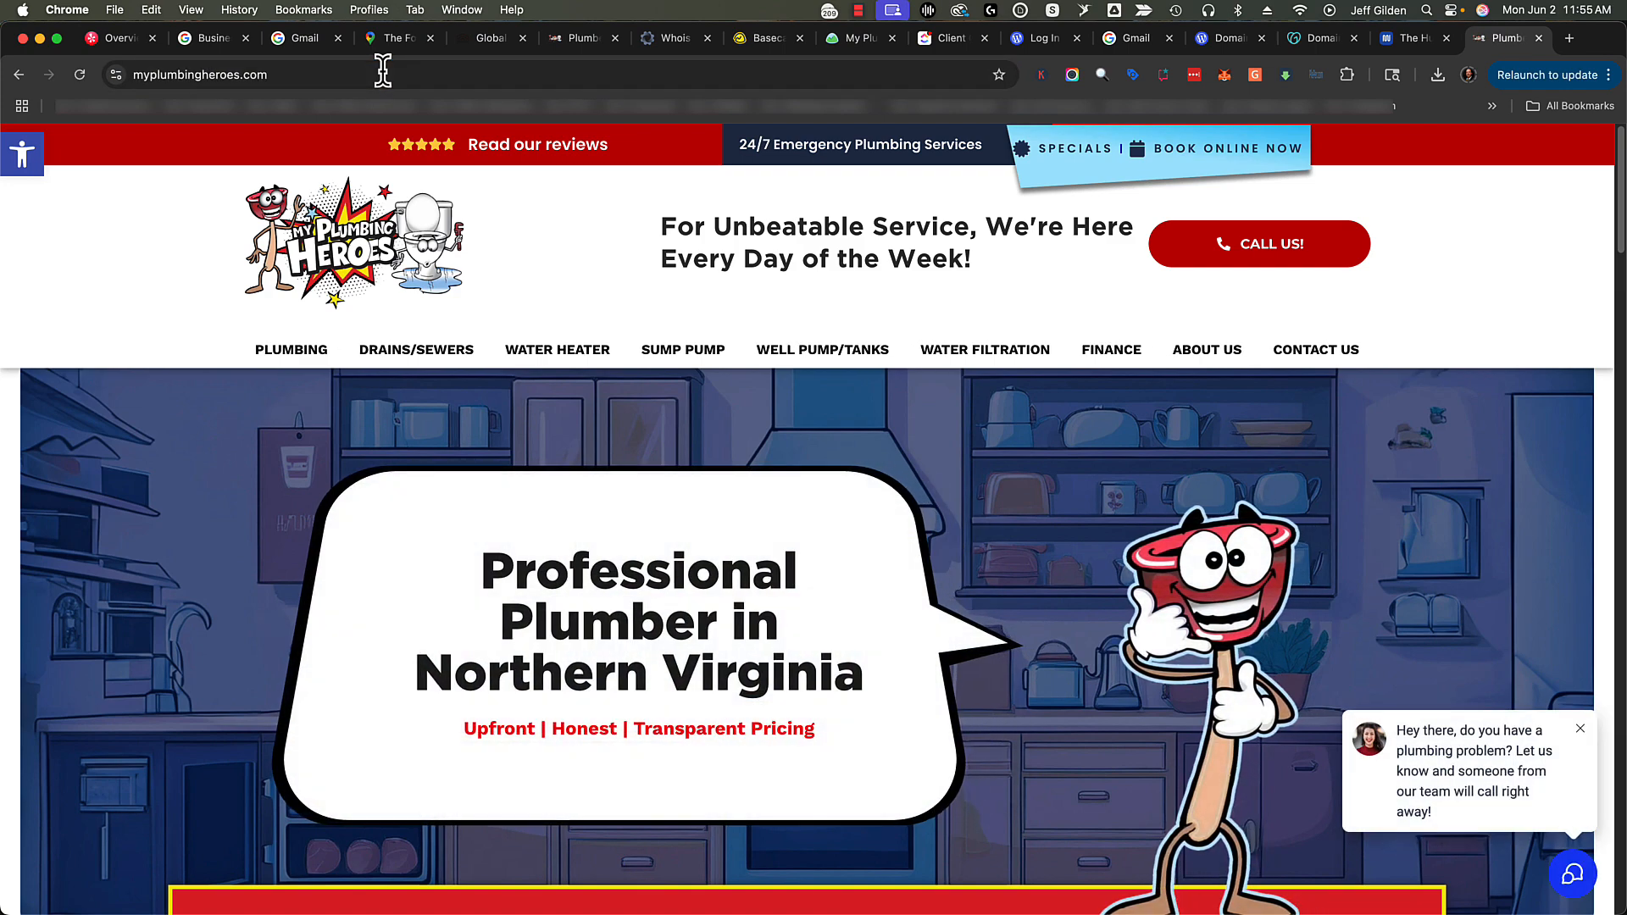
pyautogui.click(383, 74)
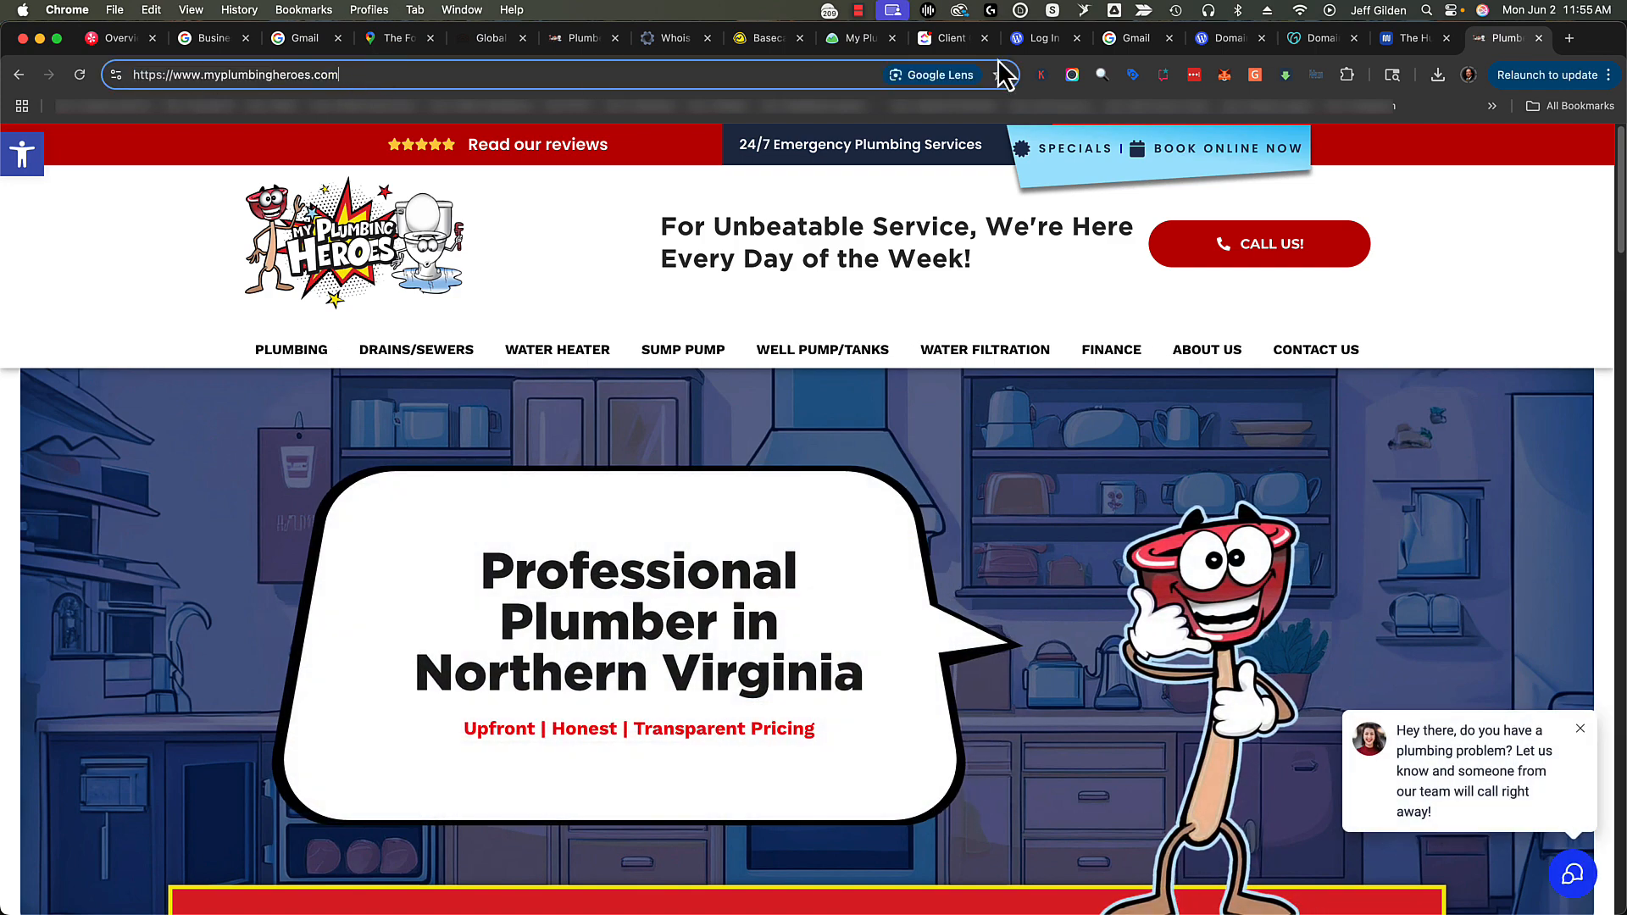
# Step: Switch to WordPress.com to review the custom name servers of myplumbingheroes.com, and return to The Hub
pyautogui.click(1410, 38)
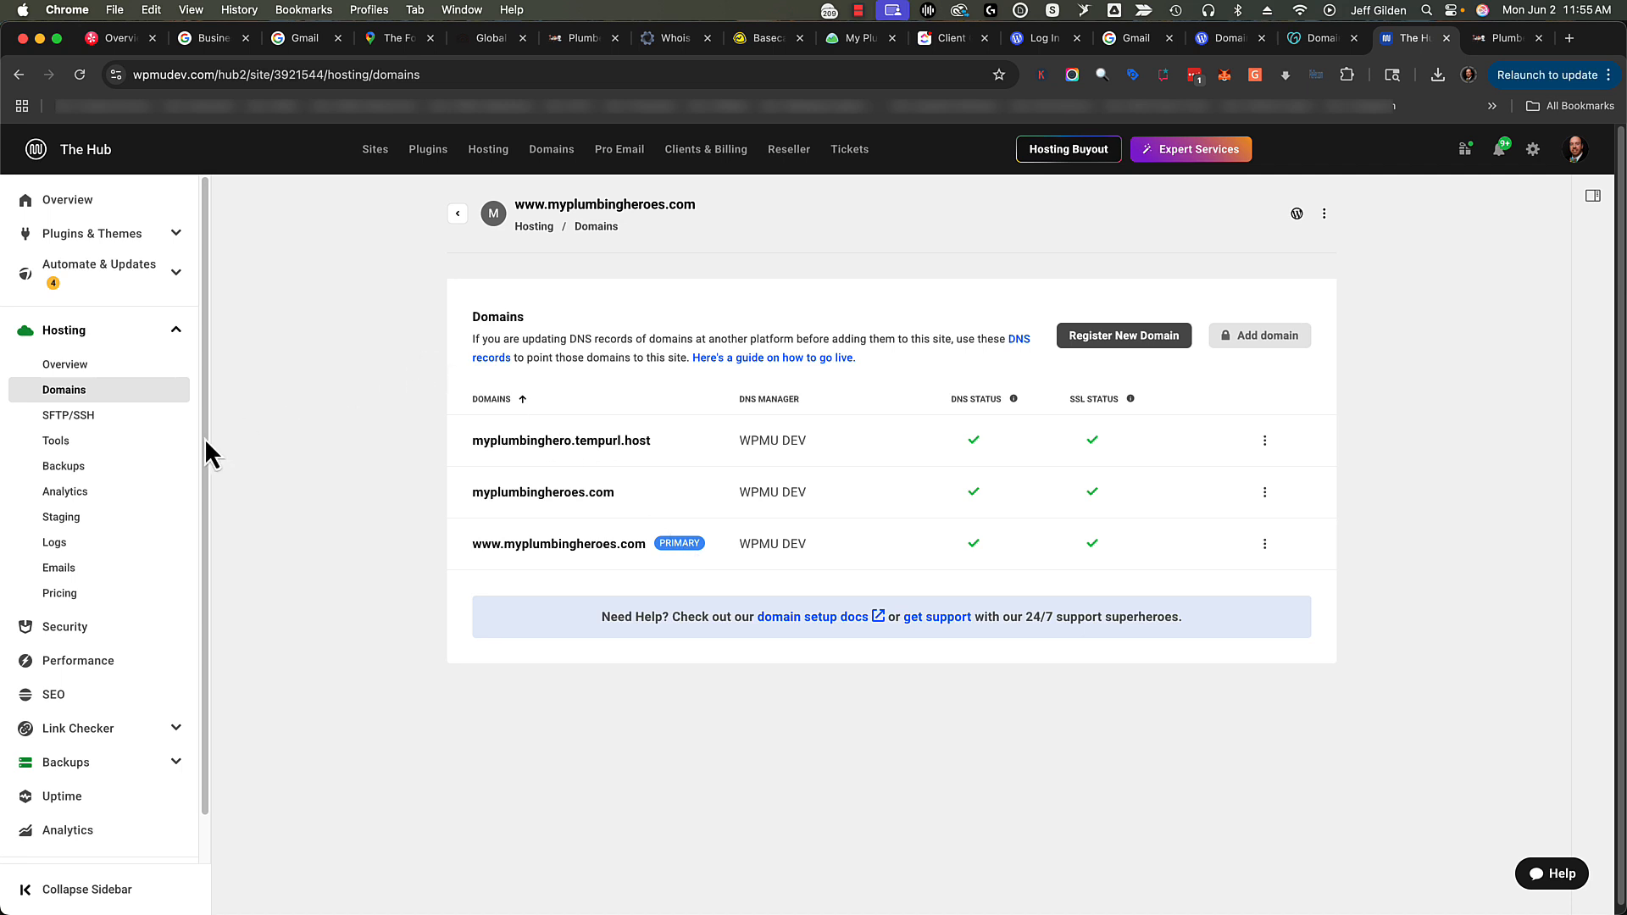
pyautogui.click(1214, 44)
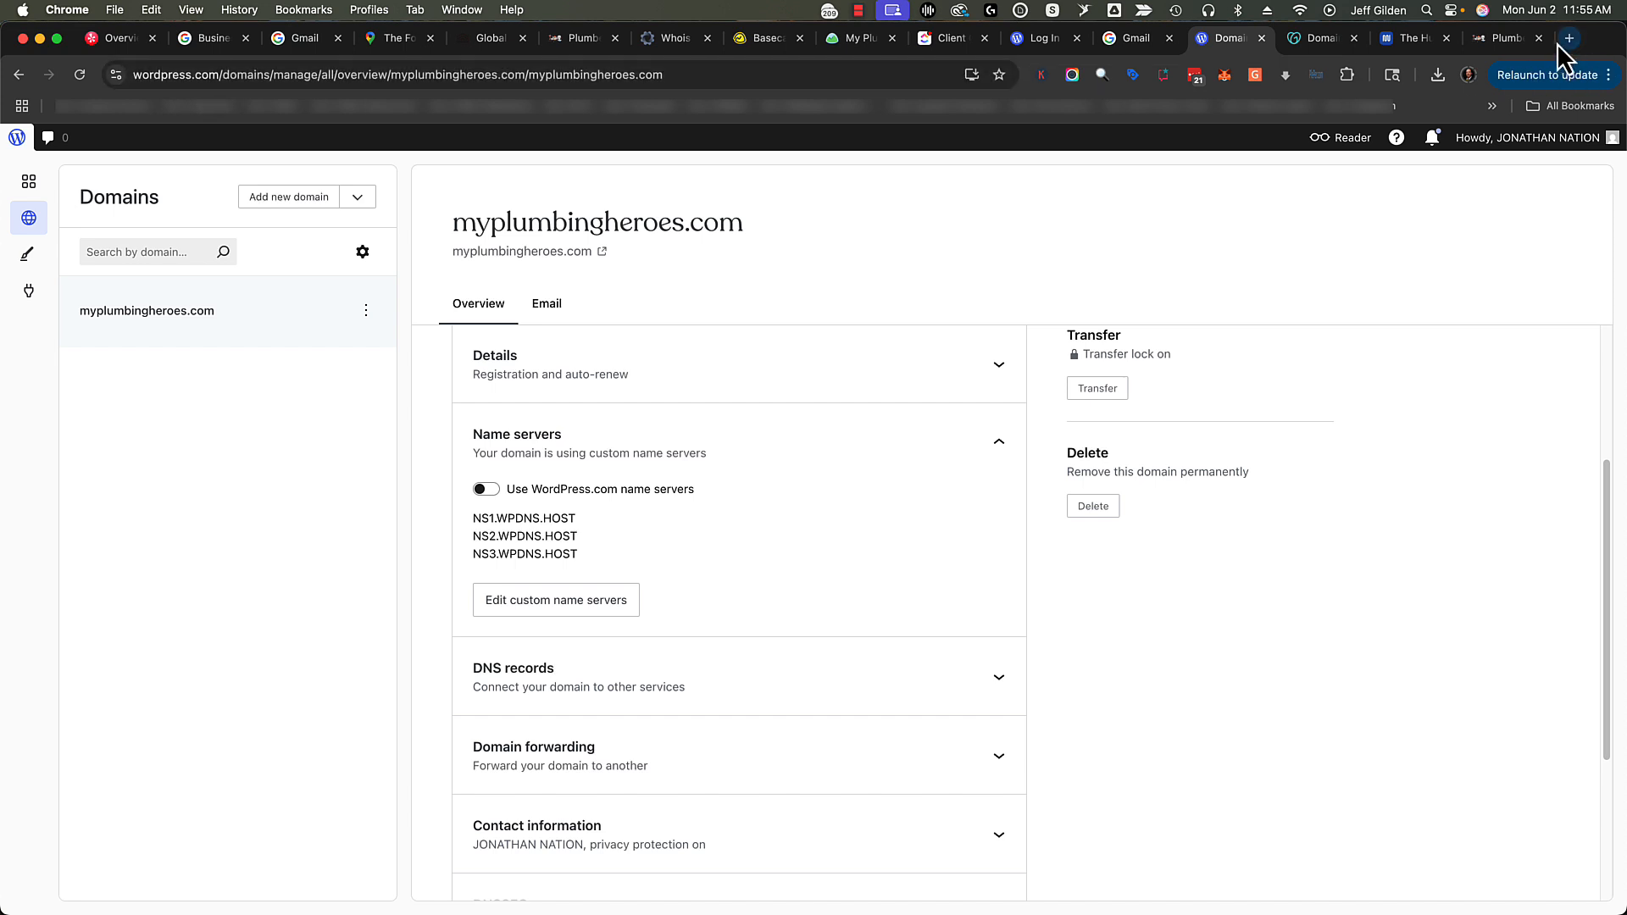
pyautogui.click(1417, 40)
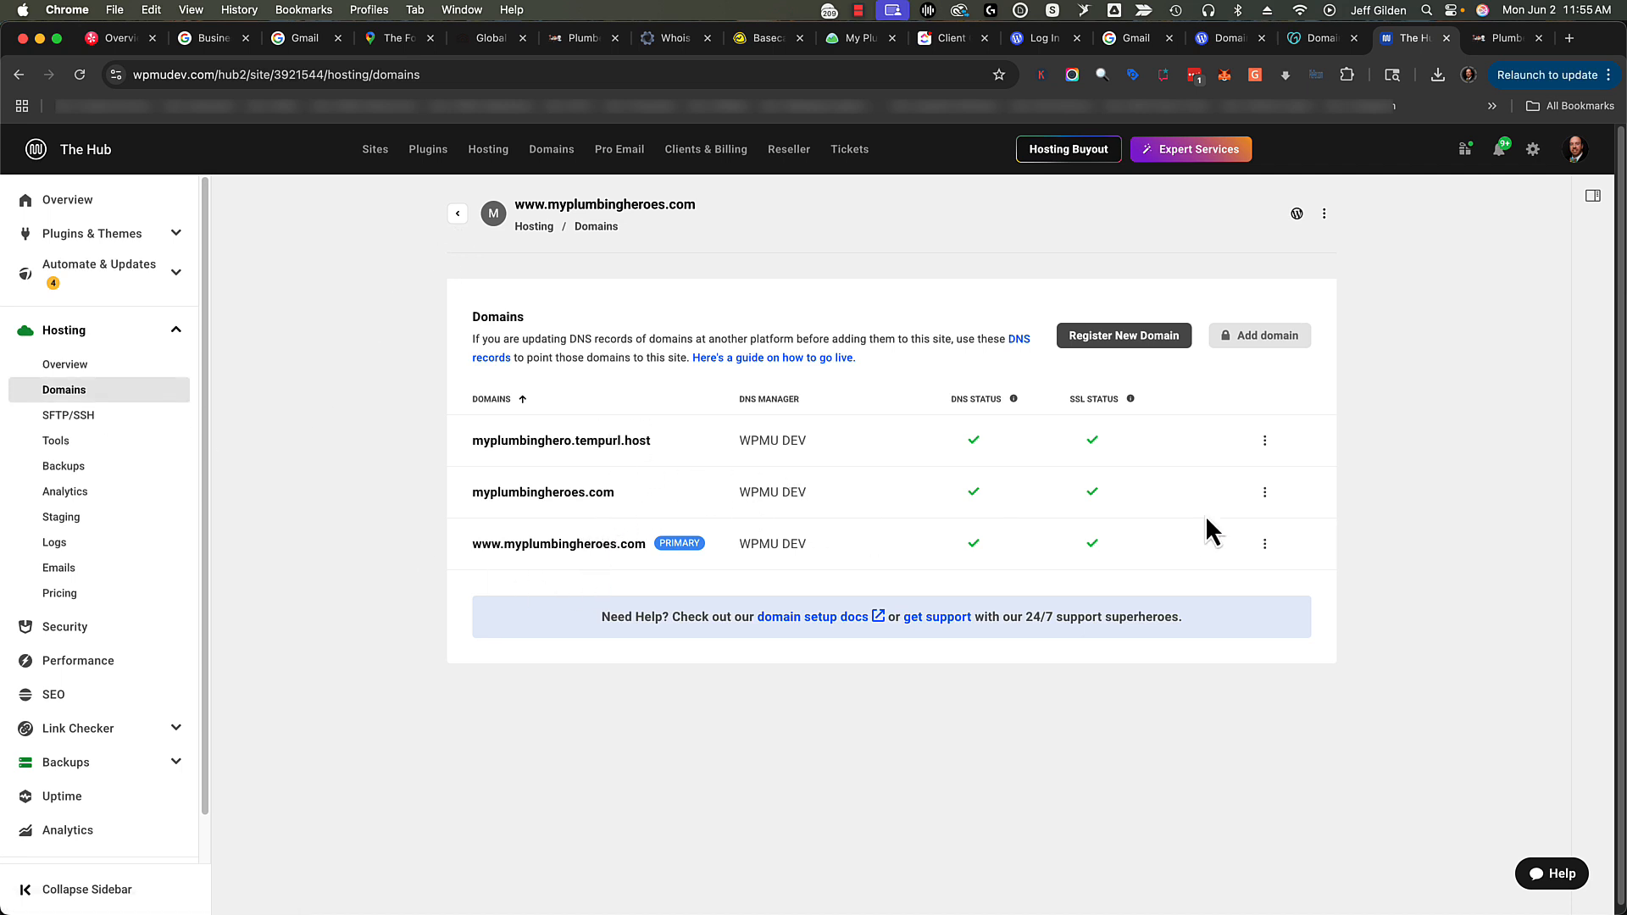
pyautogui.click(1265, 544)
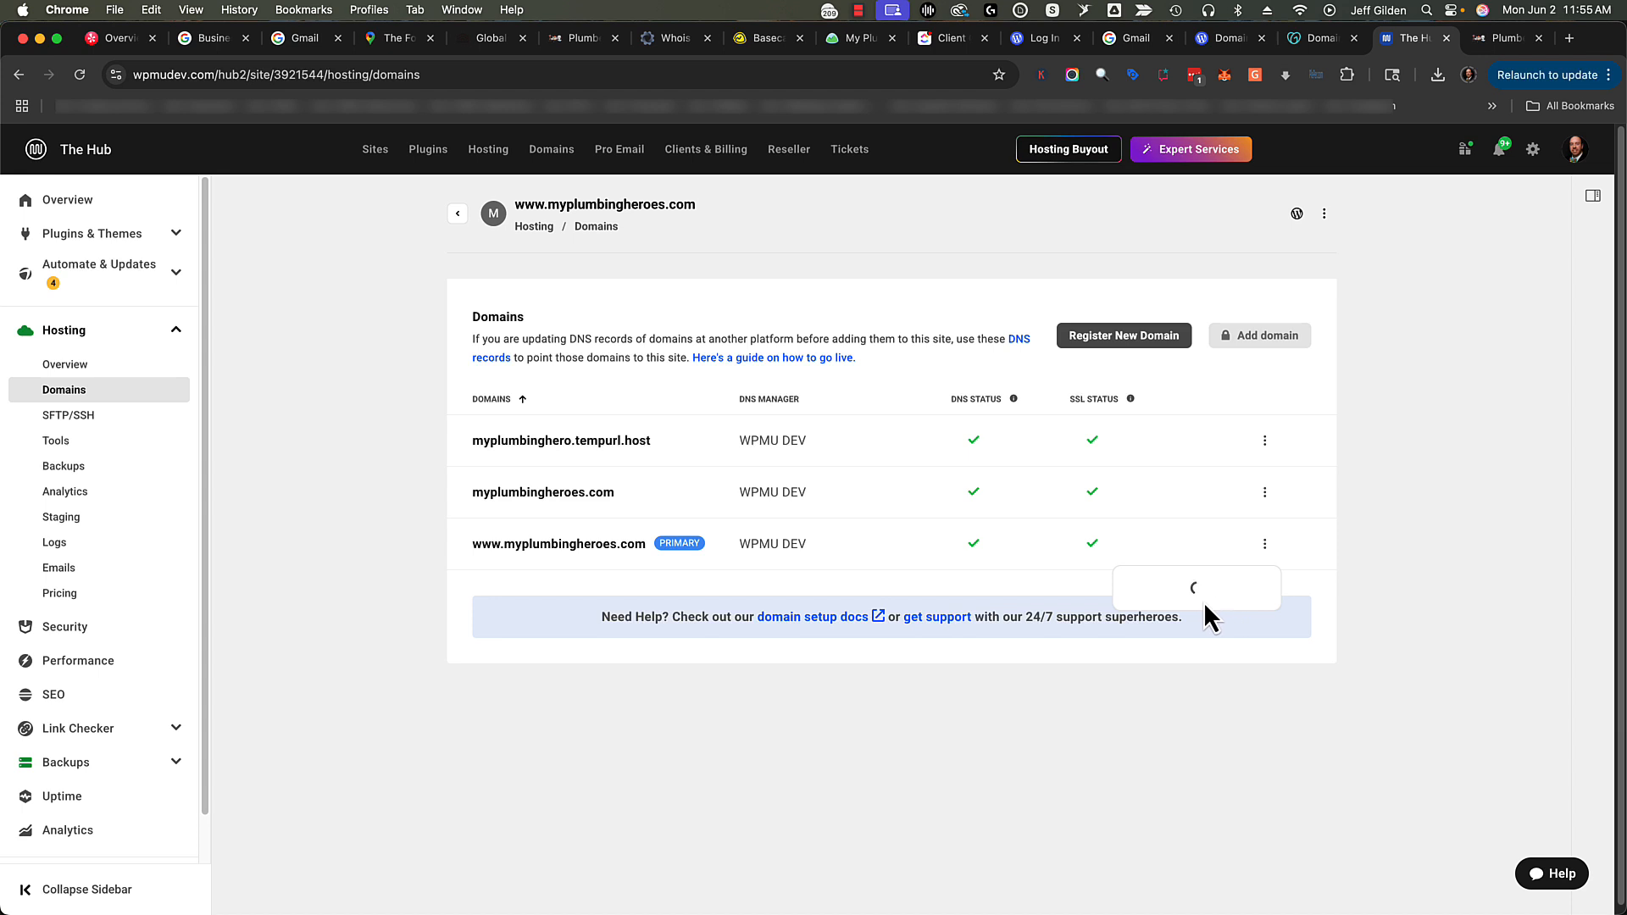
pyautogui.click(1139, 591)
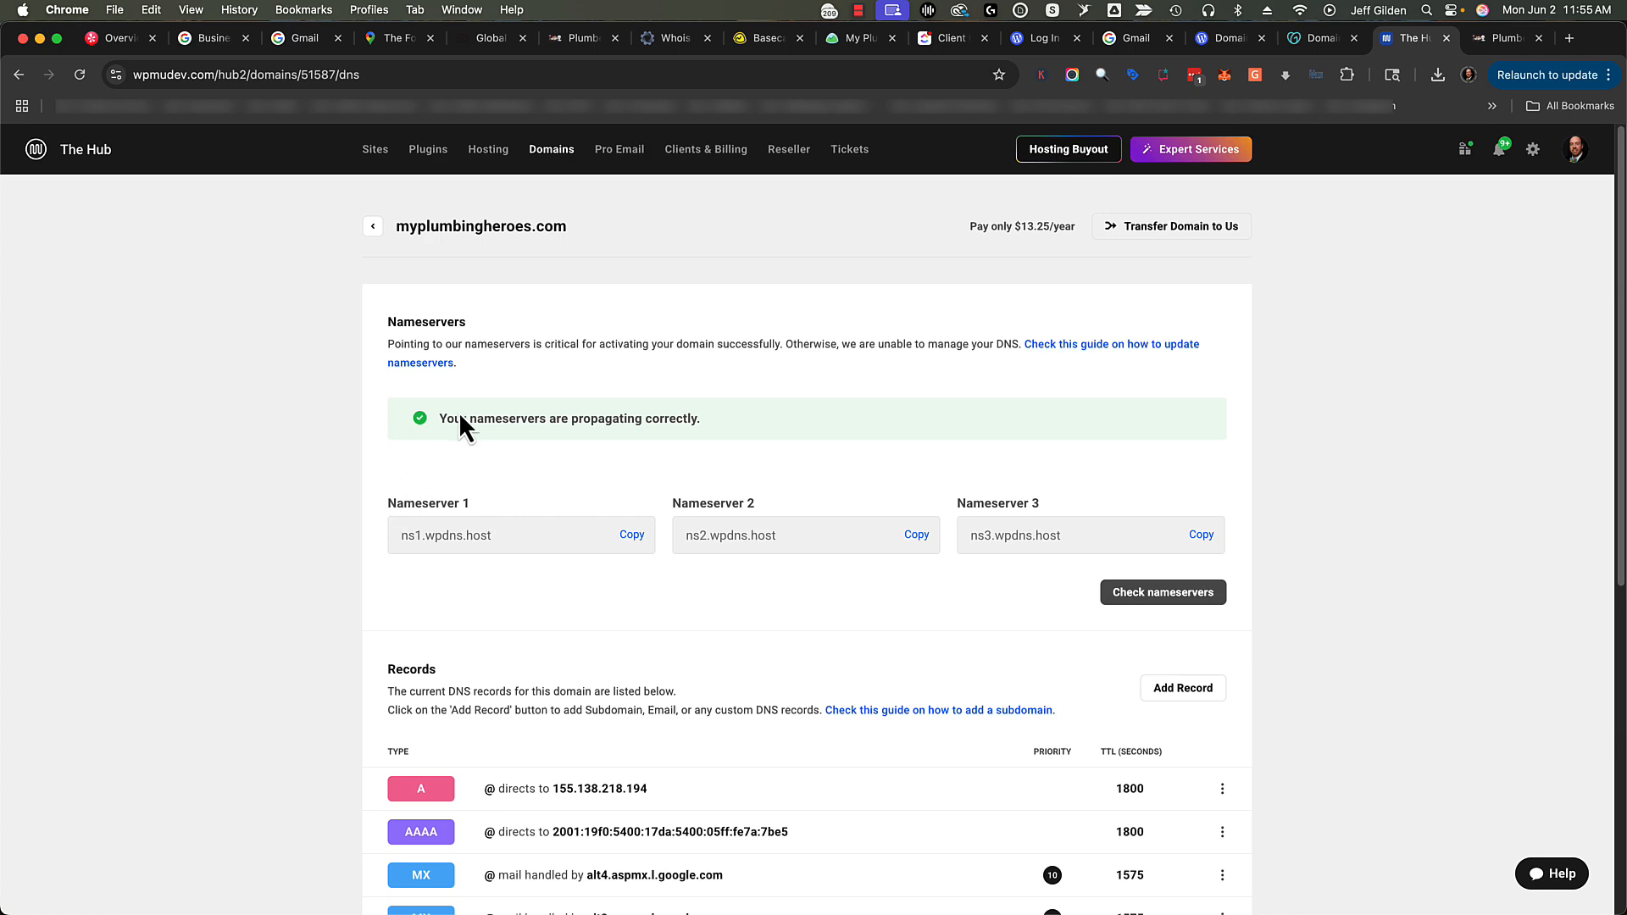
pyautogui.moveTo(465, 416); pyautogui.dragTo(731, 428)
pyautogui.click(385, 476)
pyautogui.scroll(-1, 387, 475)
pyautogui.scroll(-5, 388, 482)
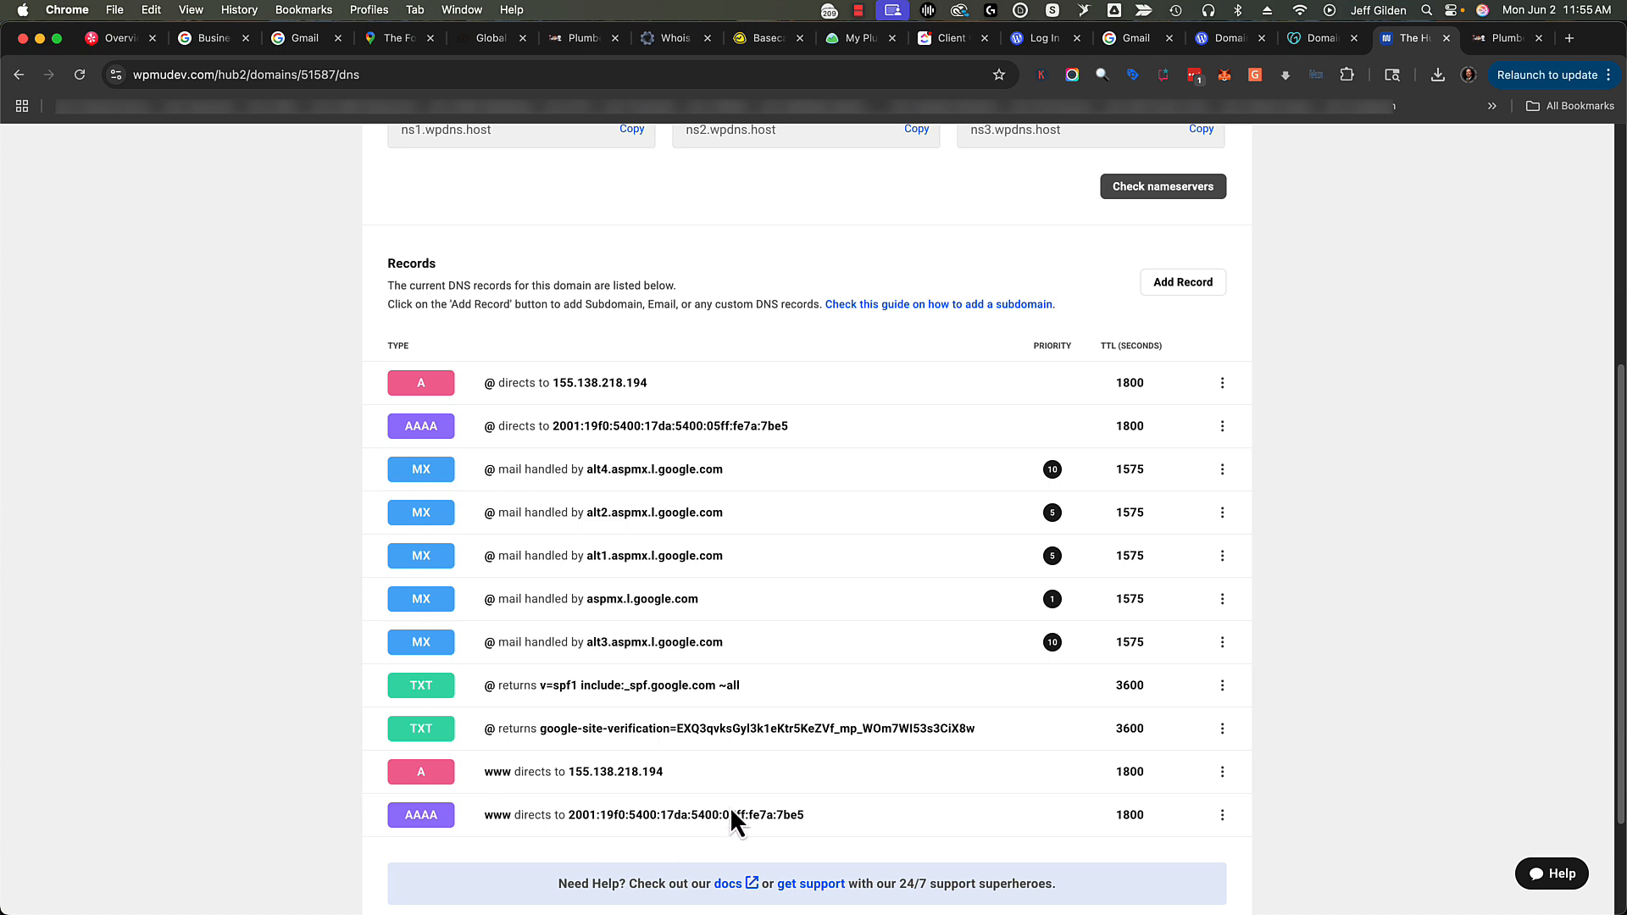
pyautogui.scroll(6, 730, 807)
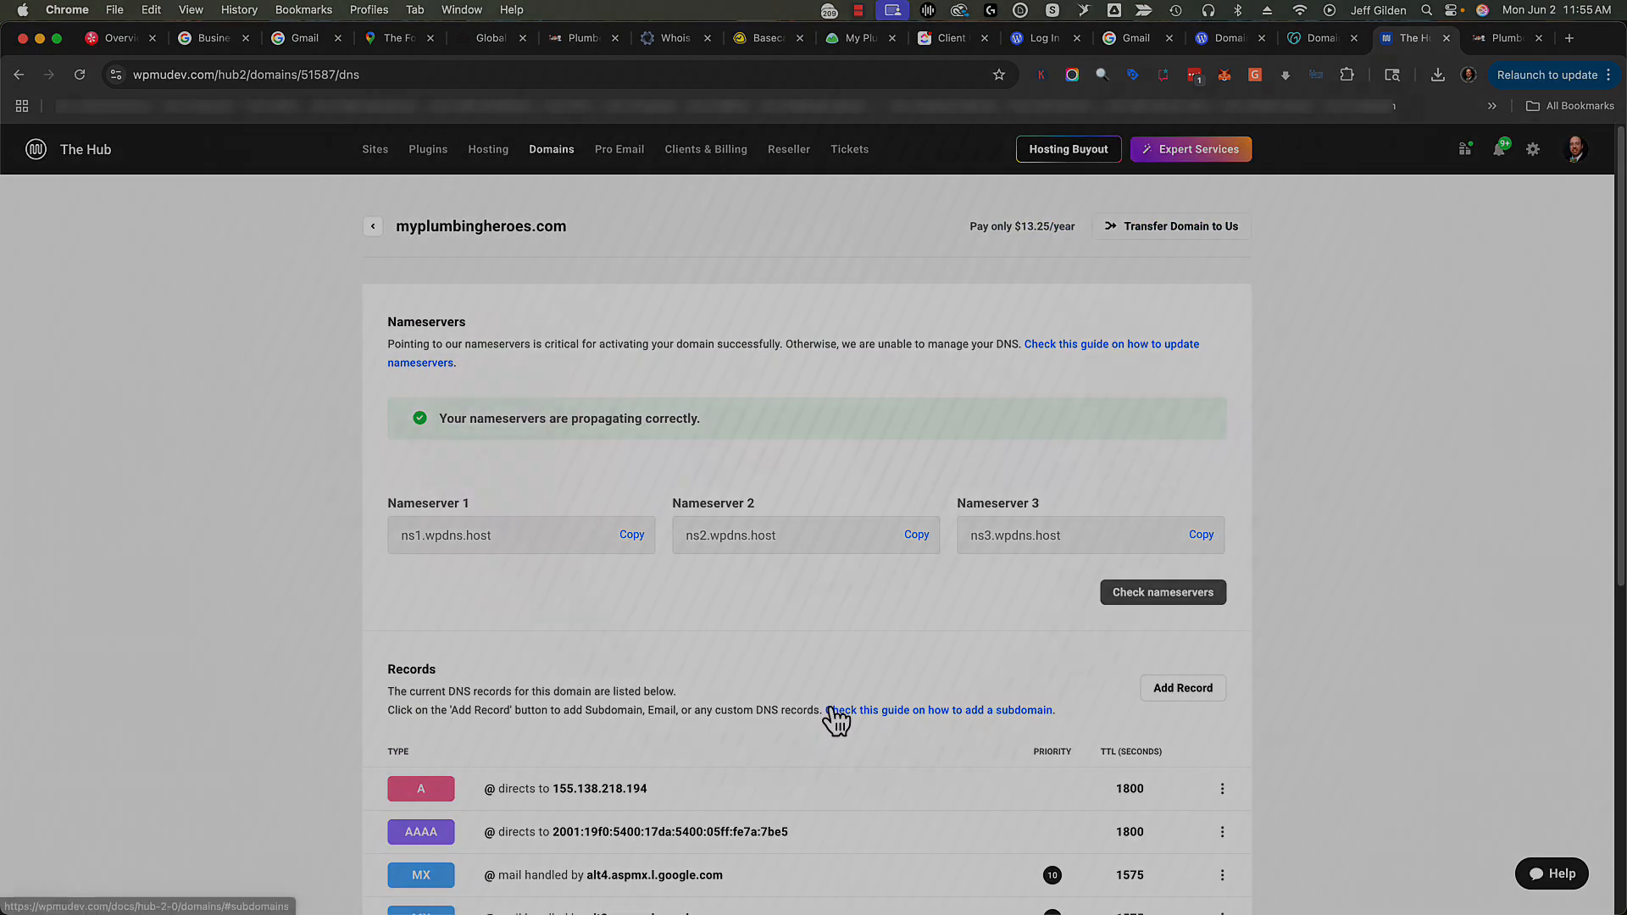